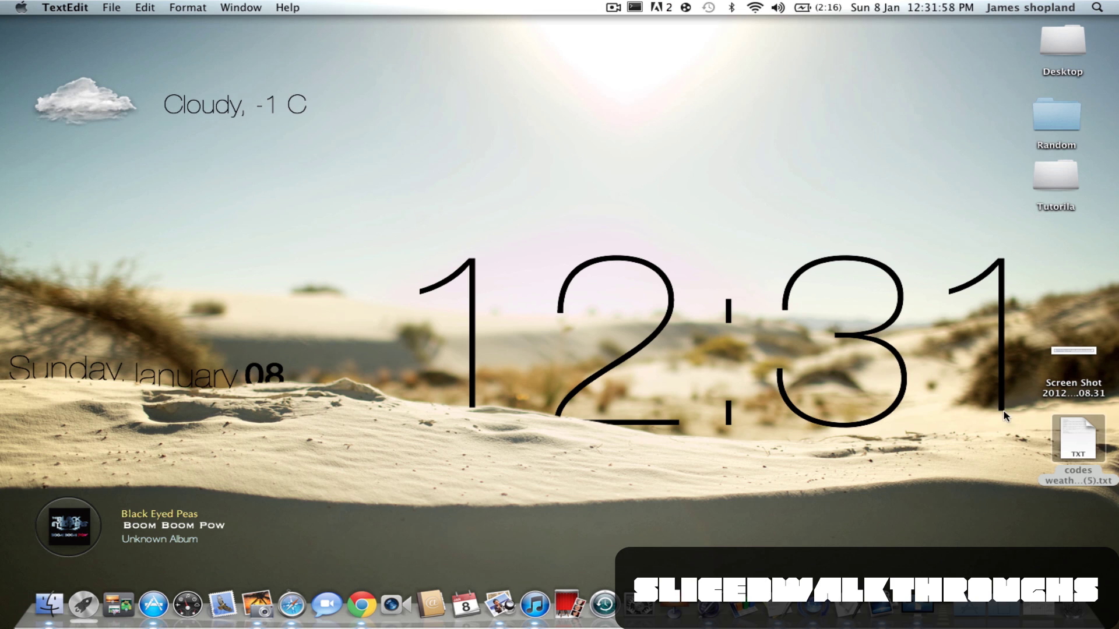
Open the "codes weather (5).txt" file from the desktop, look over its weather scripts, and close it
key("super+Tab")
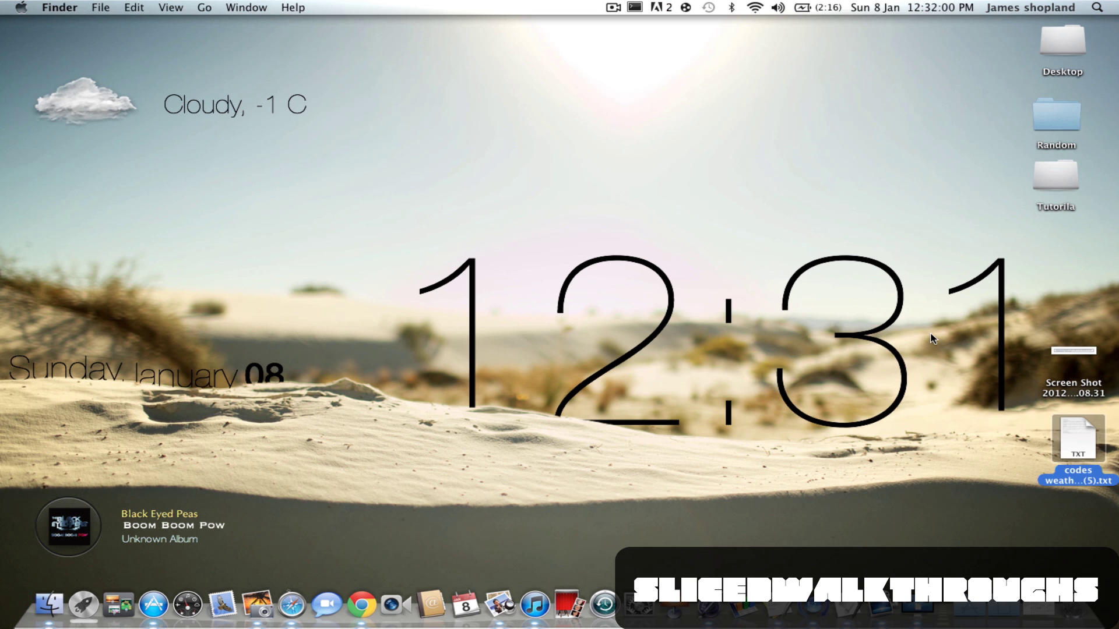
double_click(1081, 439)
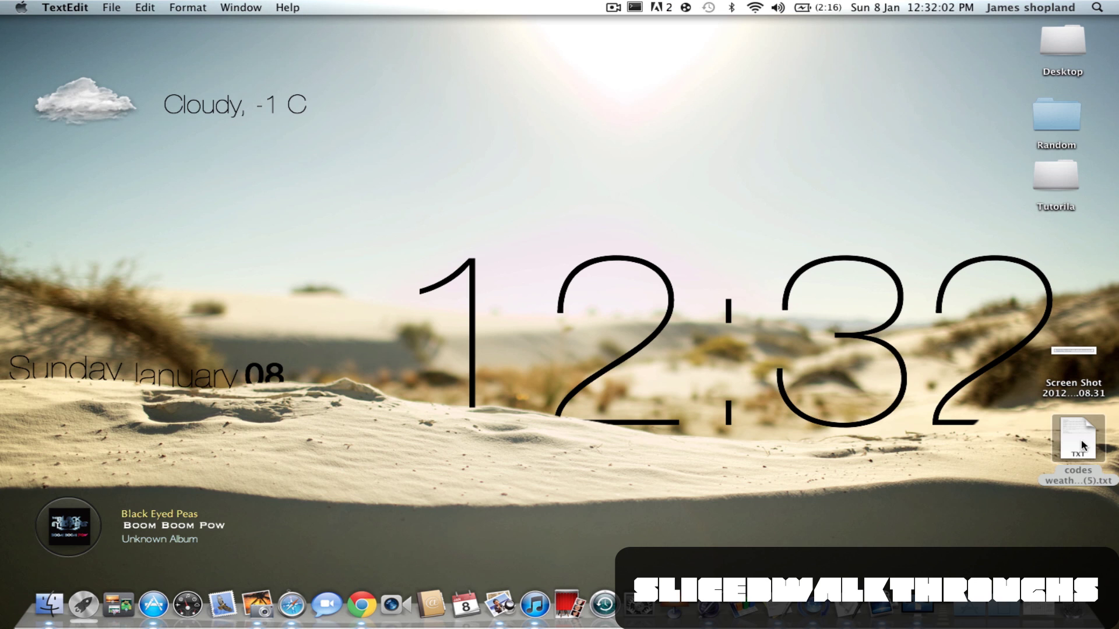
scroll(279, 163, "down", 1)
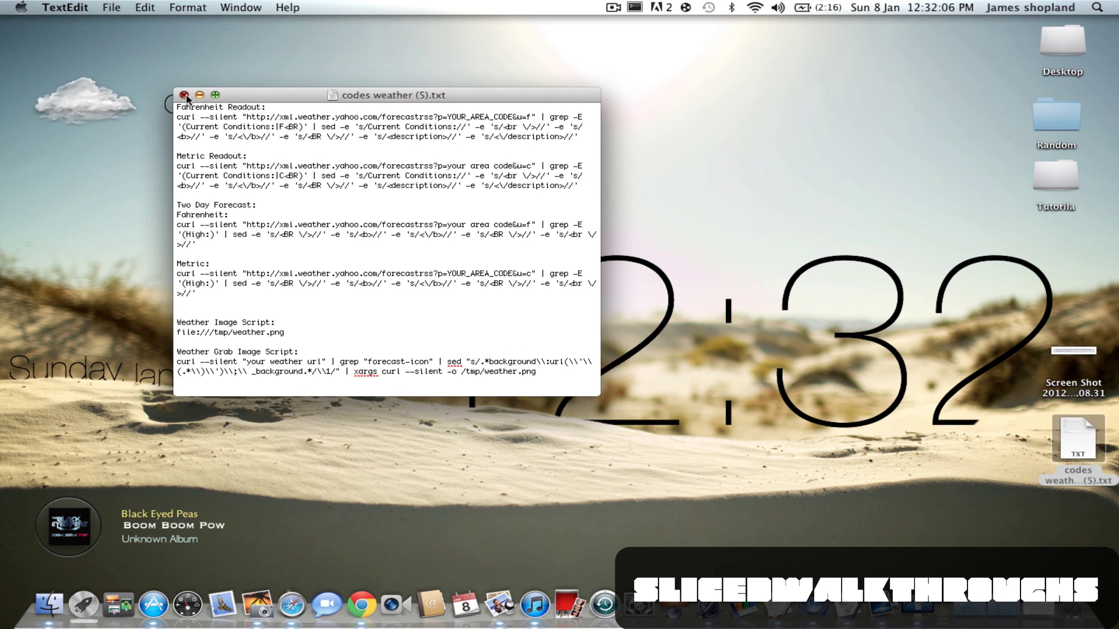
left_click(184, 95)
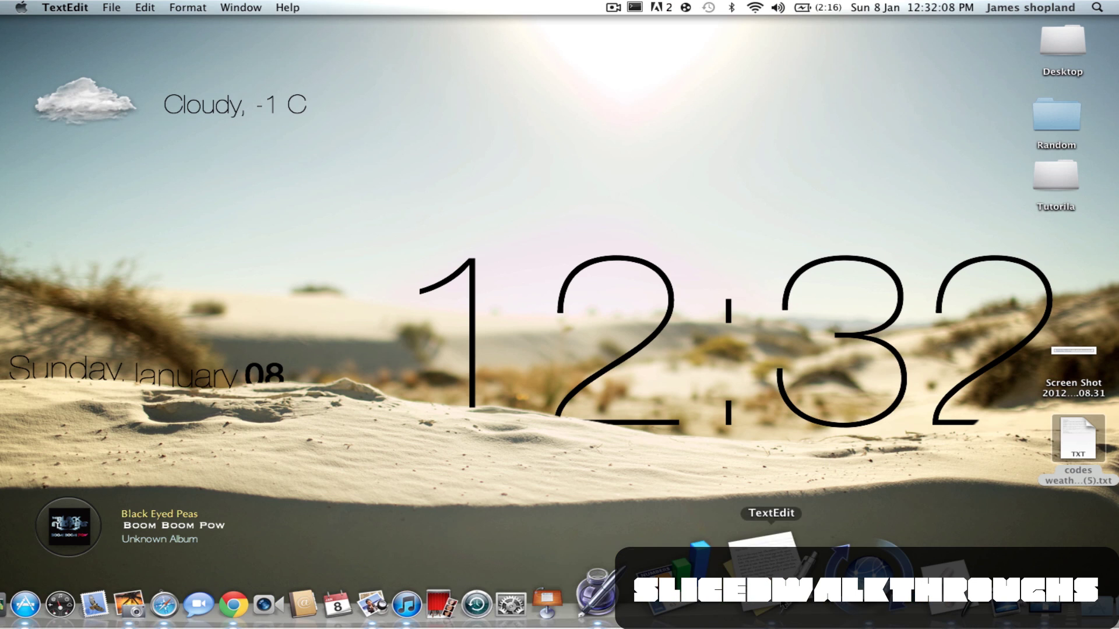
View the TextEdit notes listing the time, day of week, month and day commands, and put the window away
left_click(761, 600)
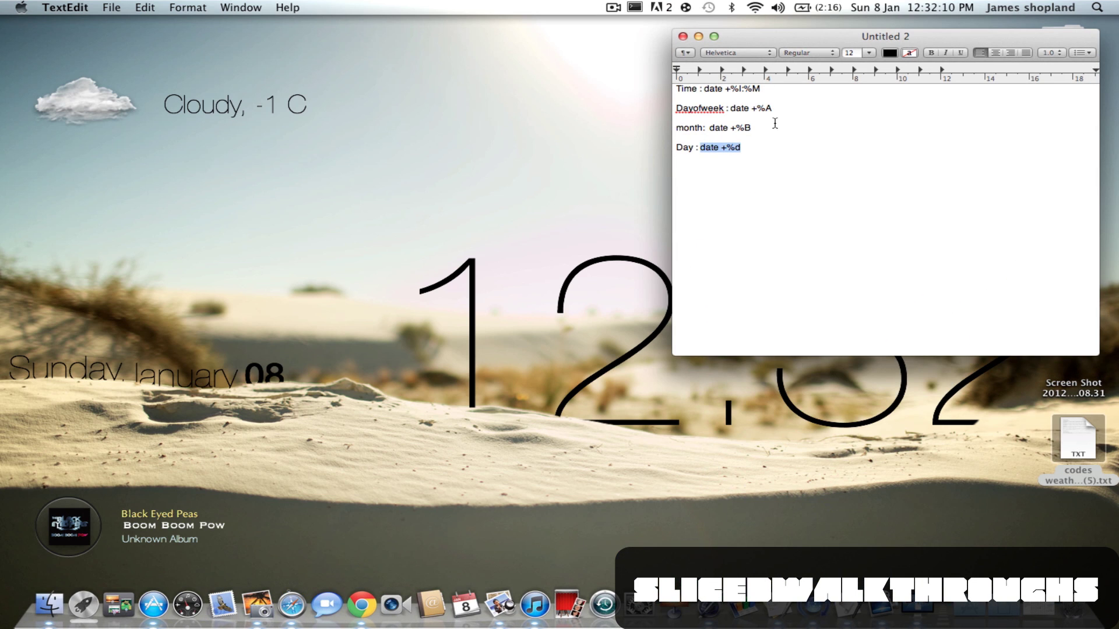
left_click(767, 92)
left_click(699, 37)
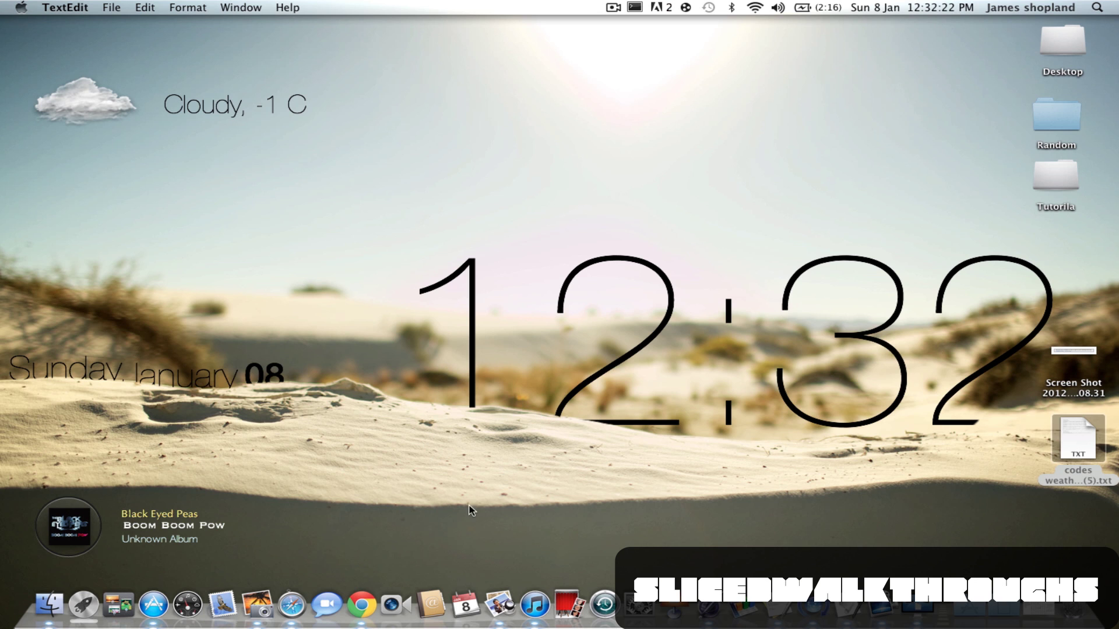
Switch to GeekTool, add a group named "sand tutorial 2", and make it active in place of "sand tutorial"
left_click(909, 606)
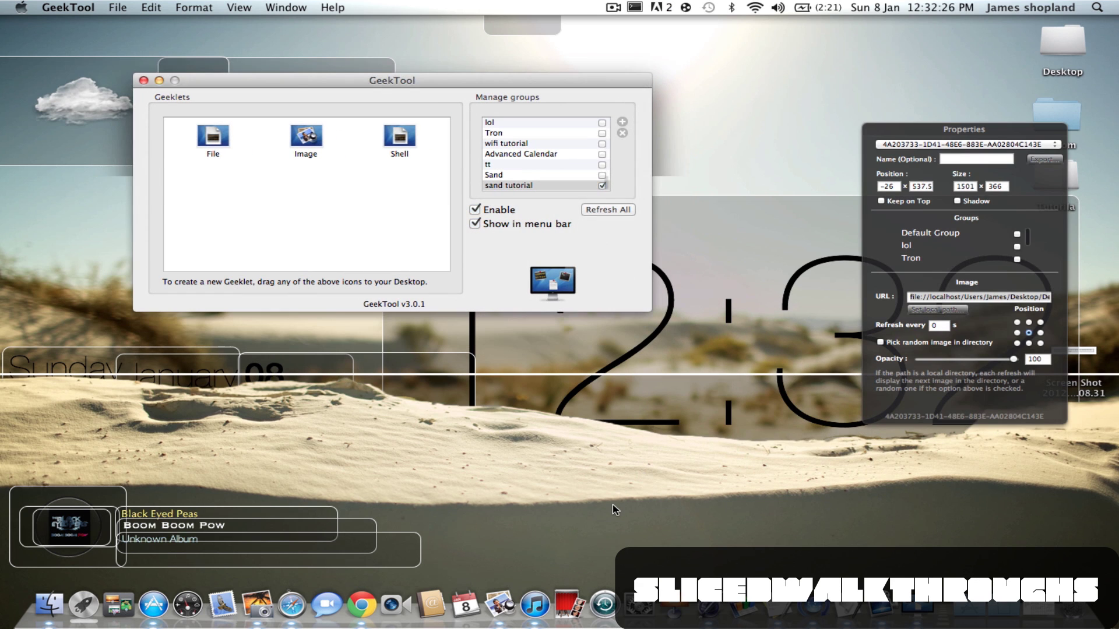
mouse_move(613, 505)
left_mouse_down()
mouse_move(631, 515)
mouse_move(614, 506)
left_mouse_up()
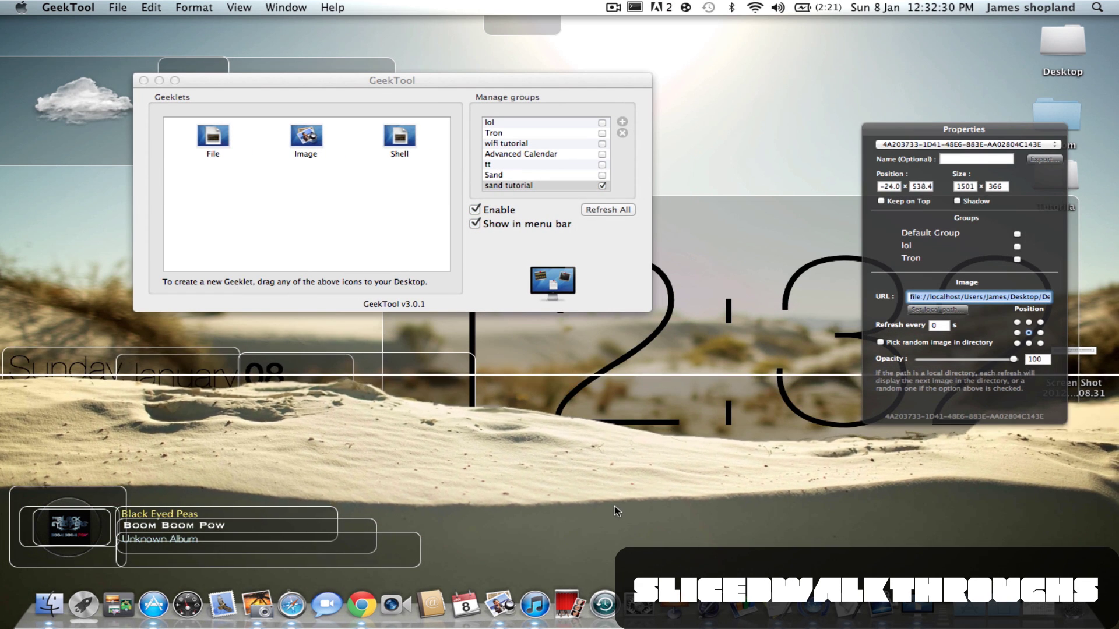
left_click(622, 121)
left_click(622, 122)
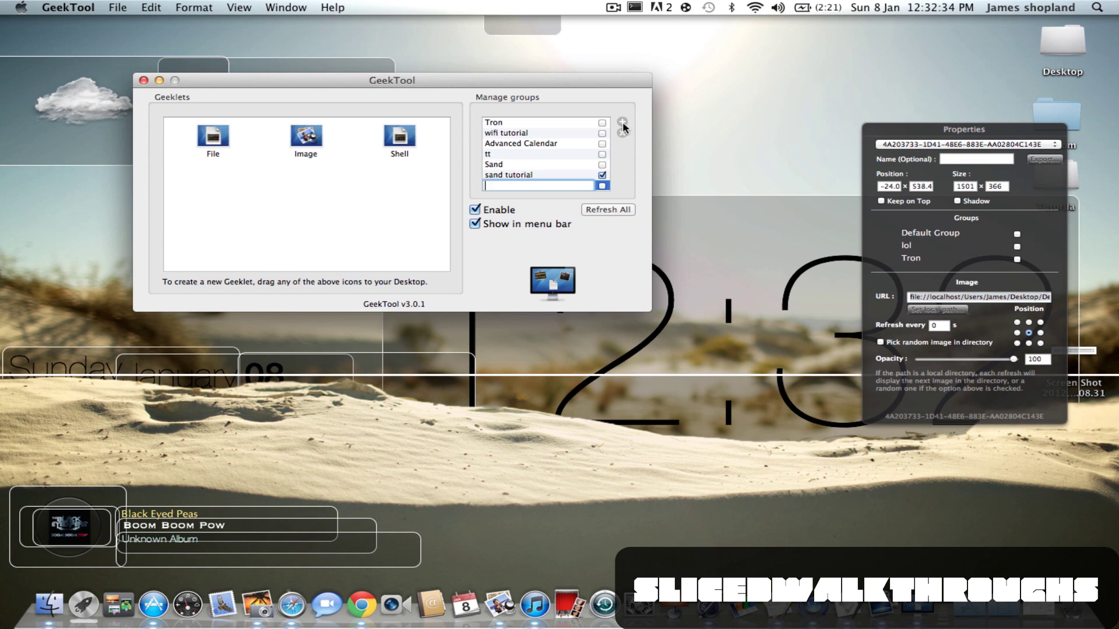
type("sand t")
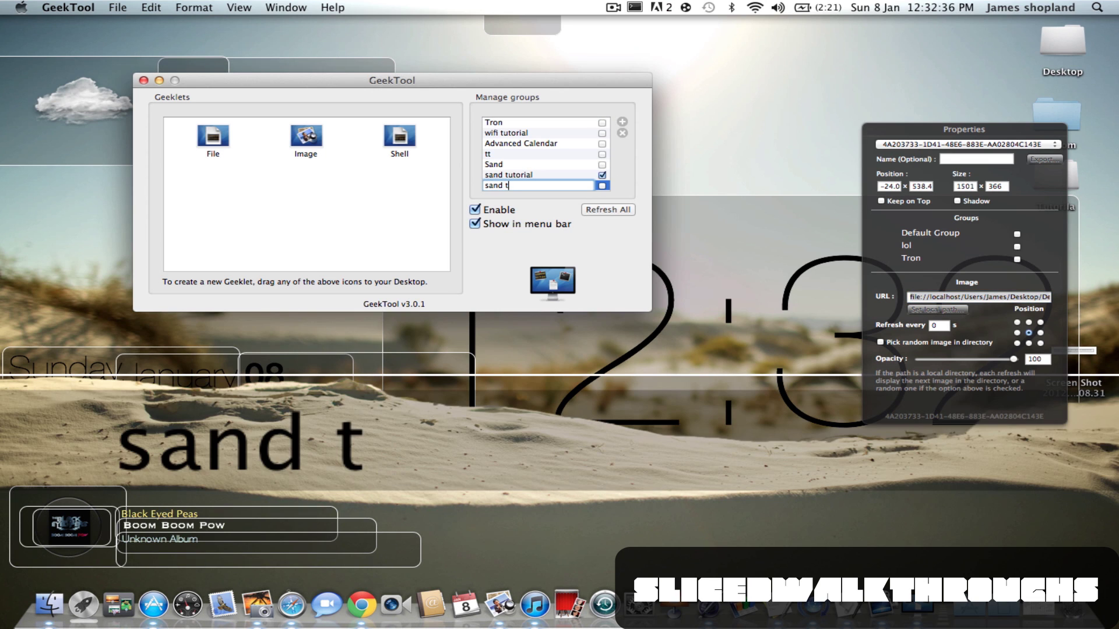
type("utorial")
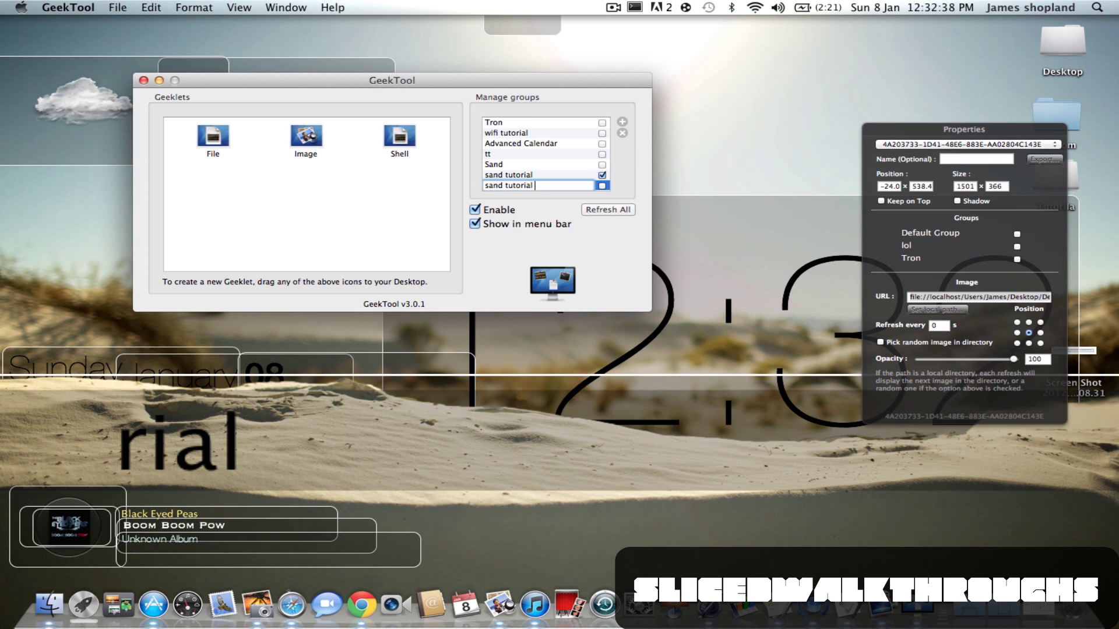
type(" 2")
key("Return")
left_click(601, 185)
left_click(603, 175)
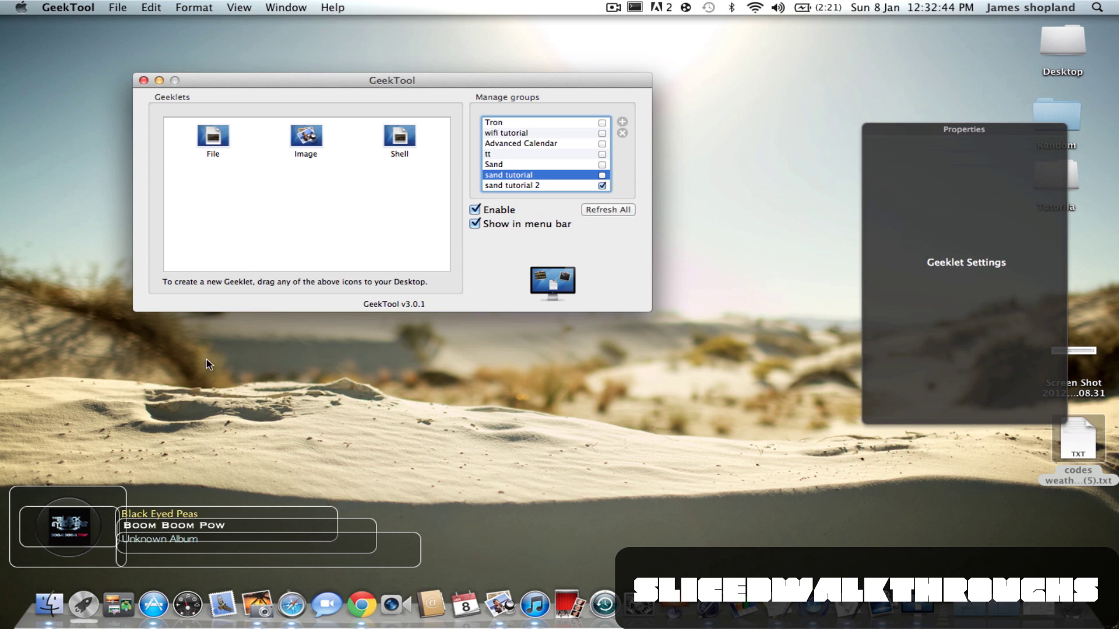
Run iTunesGeeklet from the Applications folder to clear the music geeklets off the desktop, and return to GeekTool
left_click(107, 496)
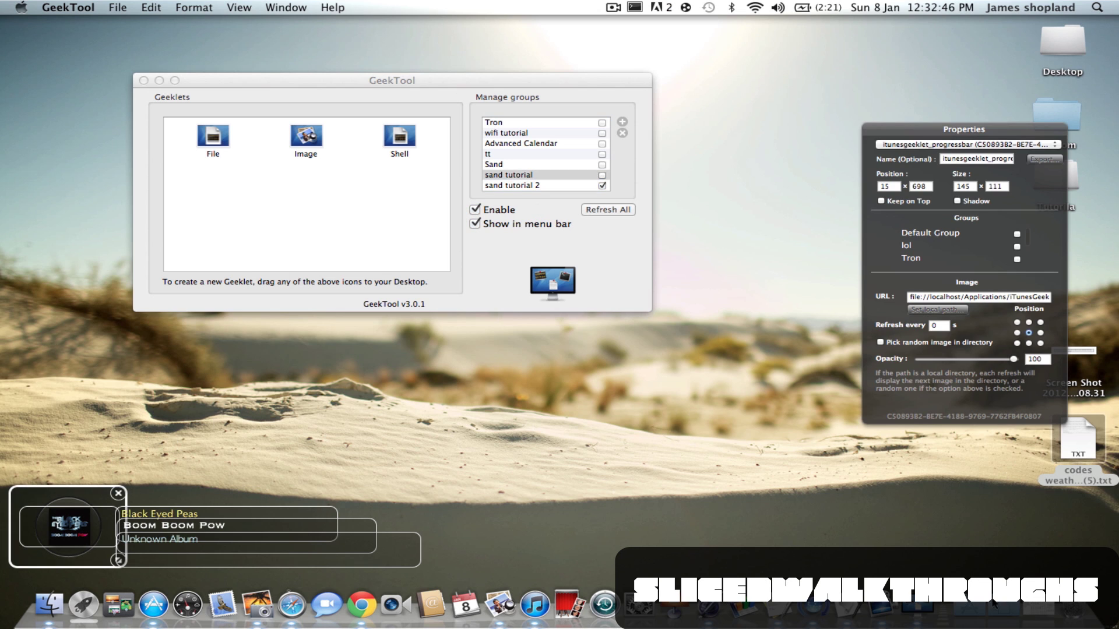
left_click(962, 606)
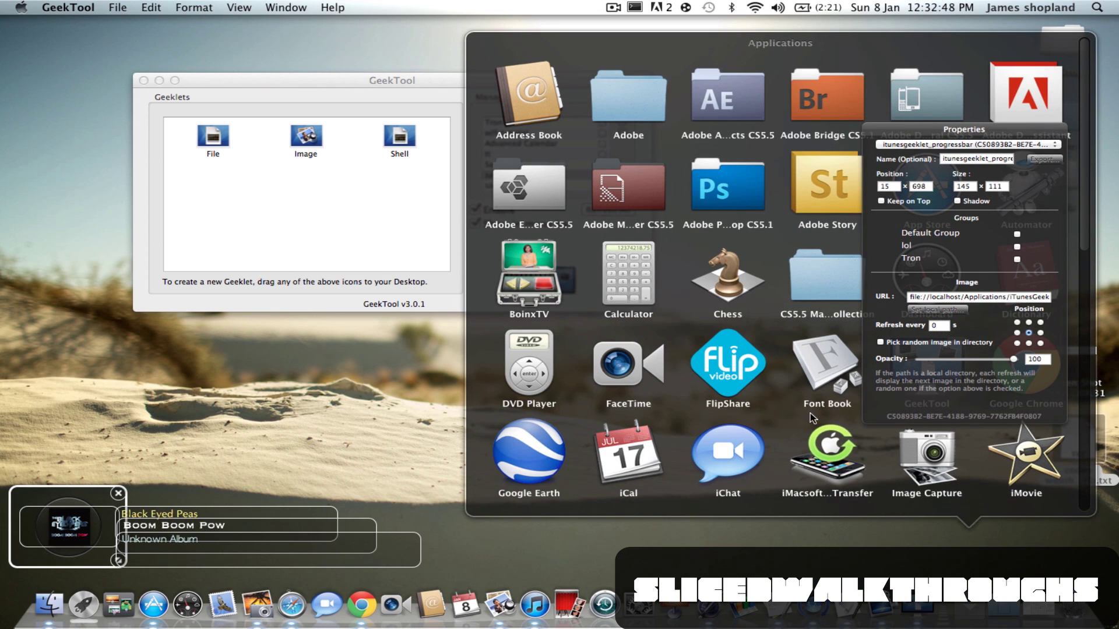
scroll(839, 350, "down", 5)
left_click(838, 347)
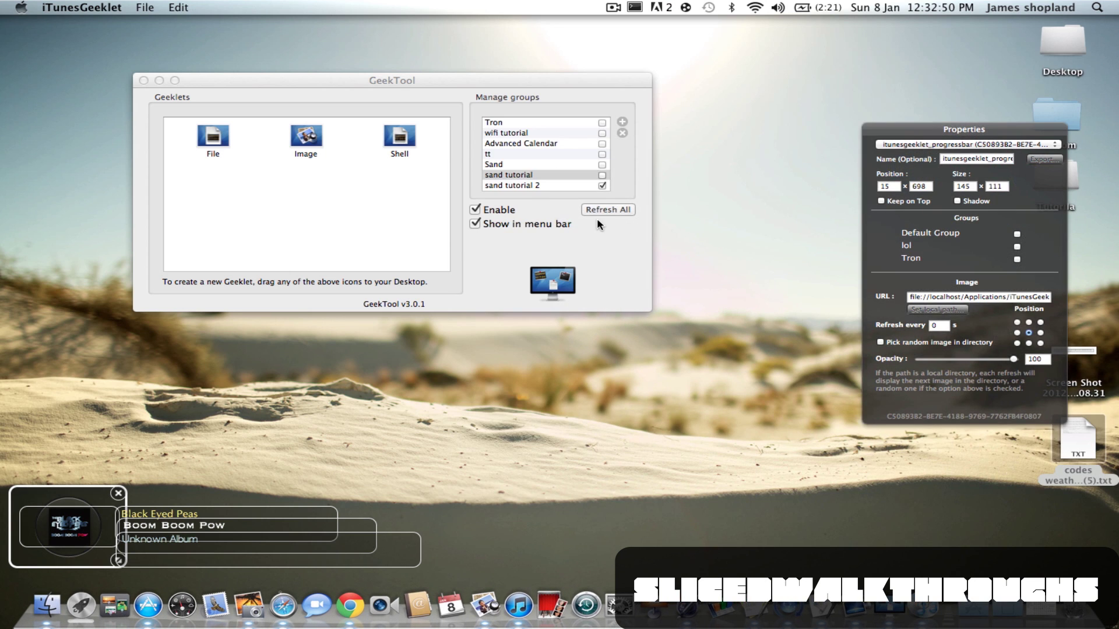
left_click(604, 190)
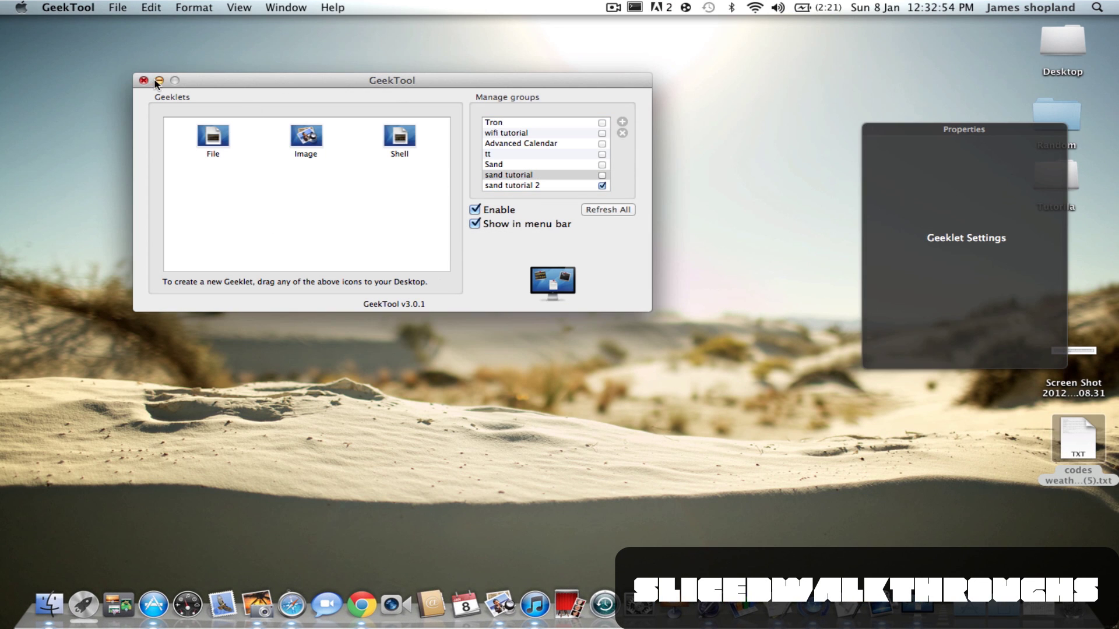
Move the GeekTool window out of the way and place a new Shell geeklet in the middle of the desktop
left_click_drag(201, 82, 69, 25)
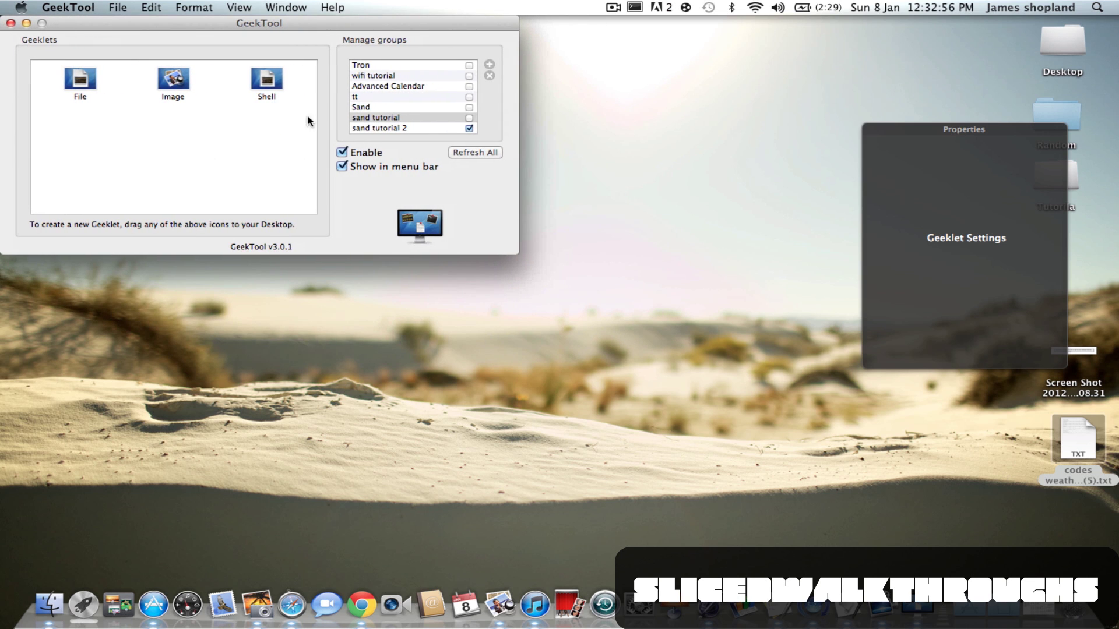
left_click_drag(265, 80, 607, 312)
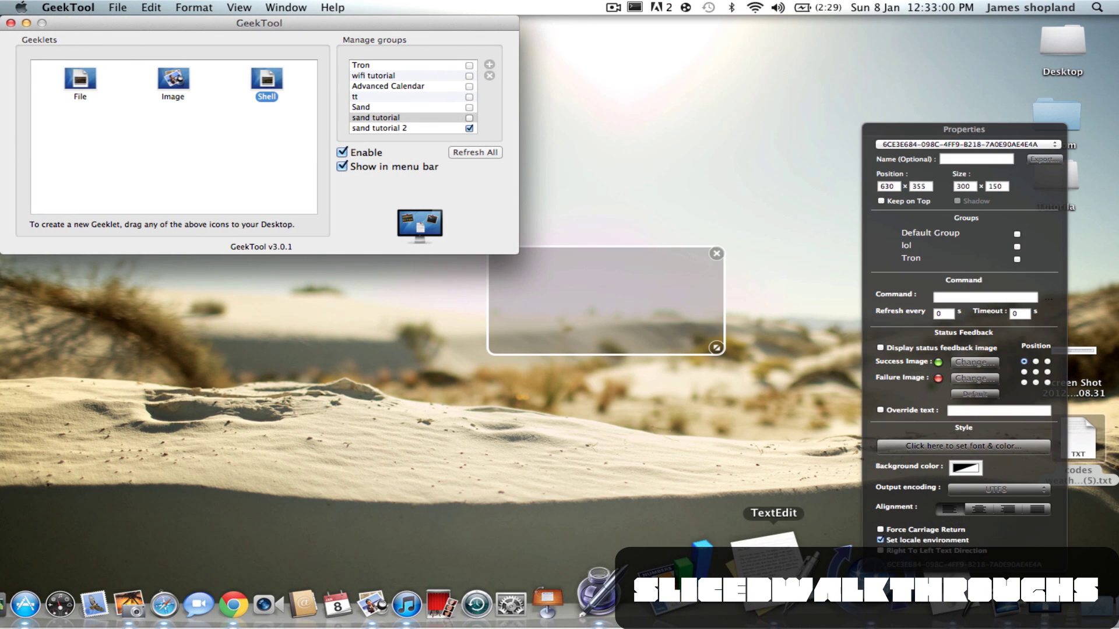
Copy the time command "date +%I:%M" from the TextEdit notes and put the notes window away
left_click(774, 603)
left_click_drag(794, 40, 596, 34)
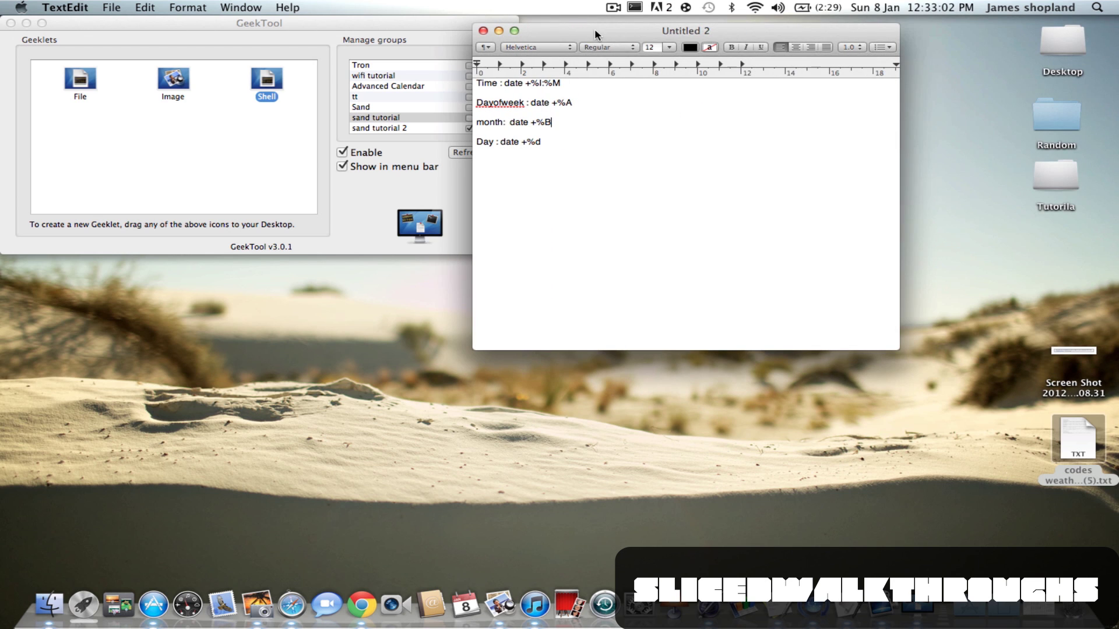
left_click_drag(567, 86, 513, 88)
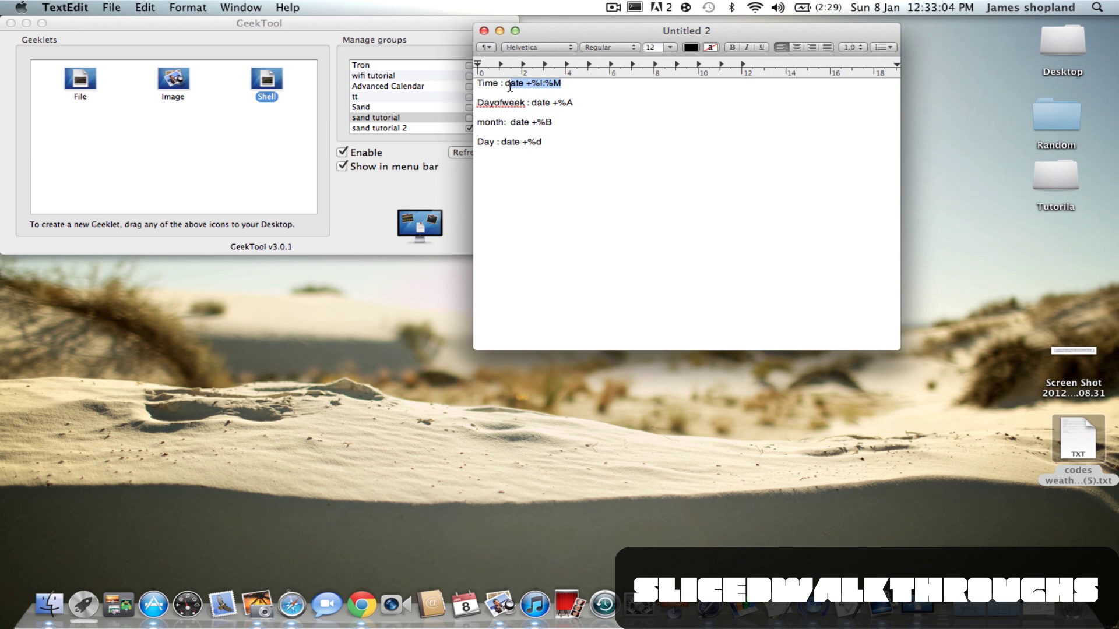
key("super+c")
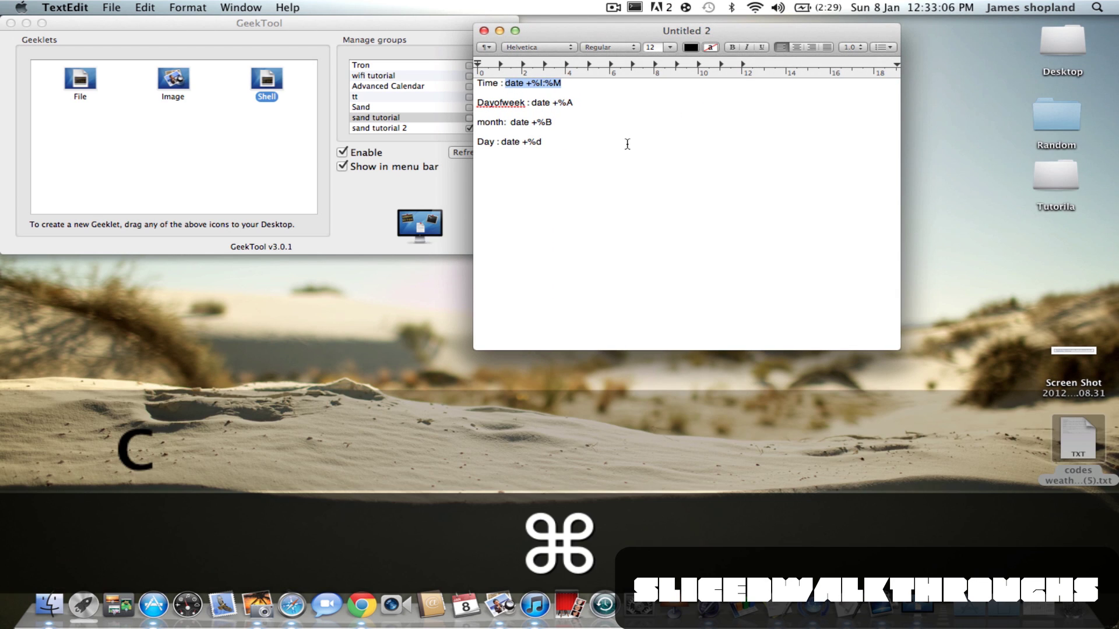
left_click(500, 30)
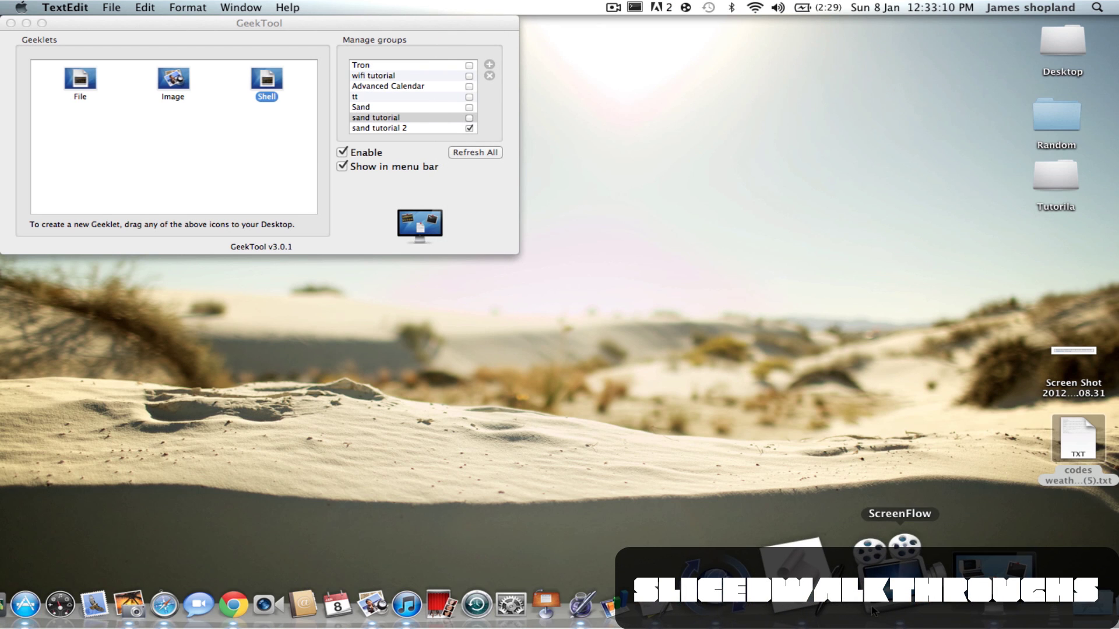
Paste the copied time command into the Shell geeklet's command in GeekTool and set it to refresh every 1 second
left_click(914, 601)
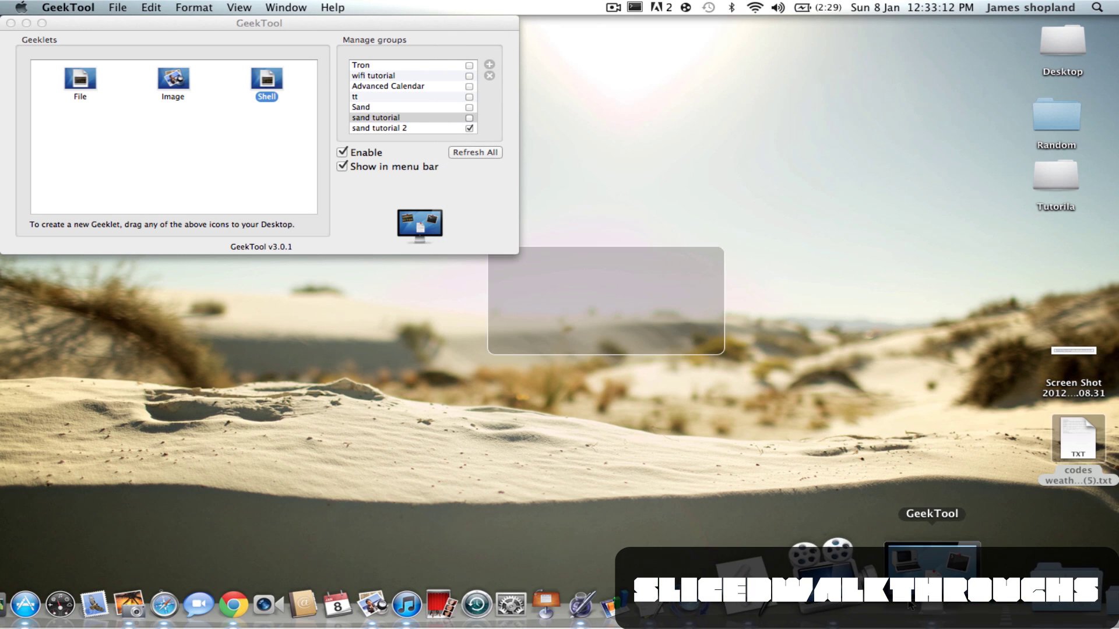
left_click(997, 298)
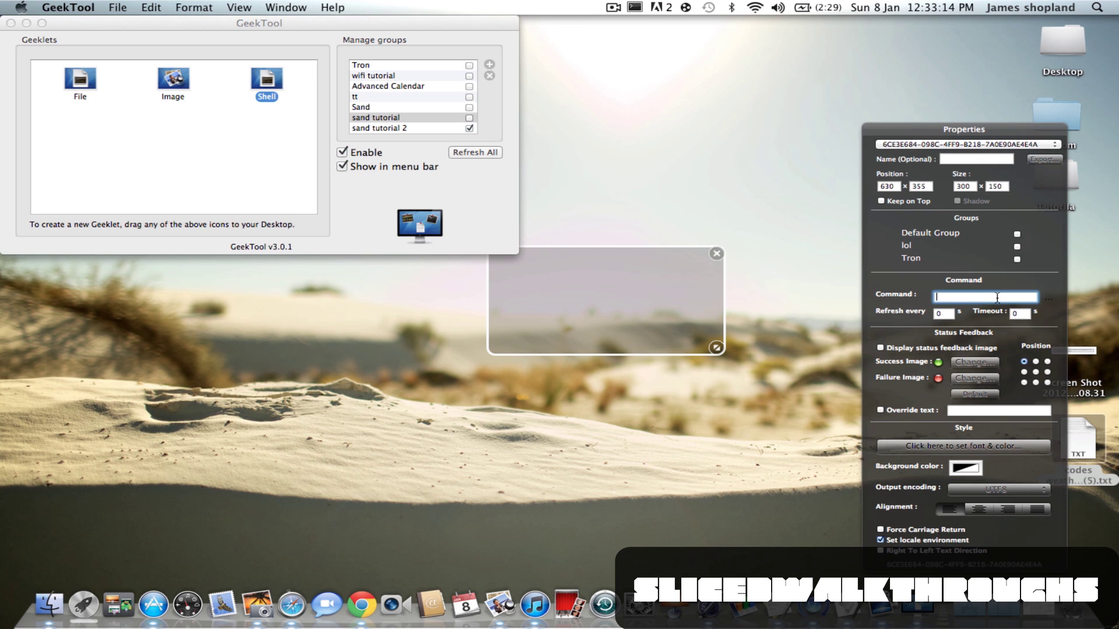
key("super+v")
left_click(938, 315)
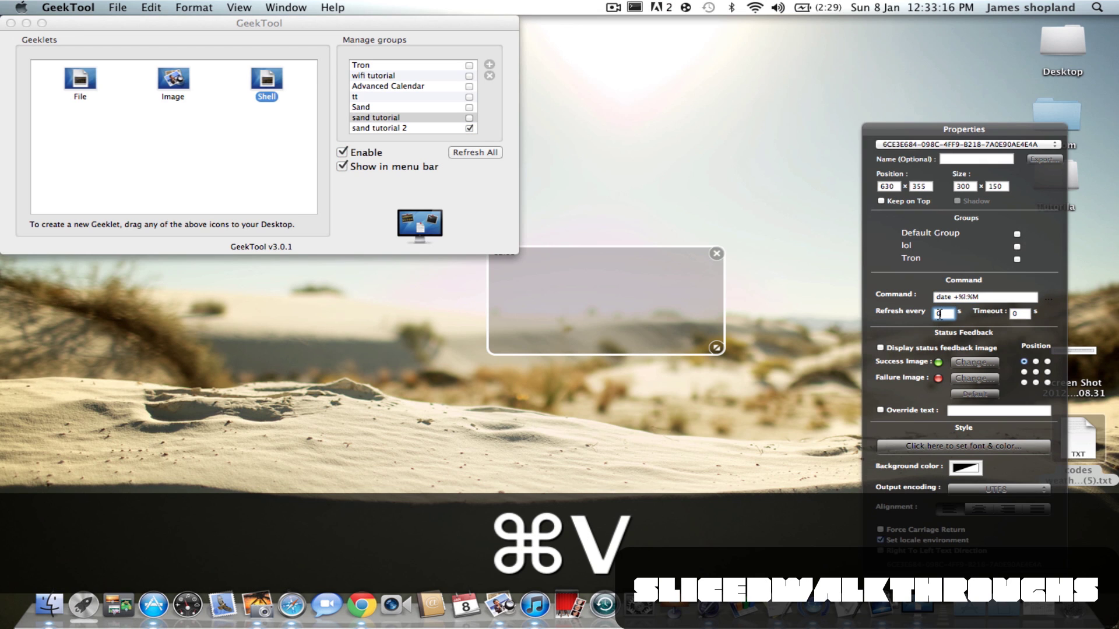
type("1")
key("Return")
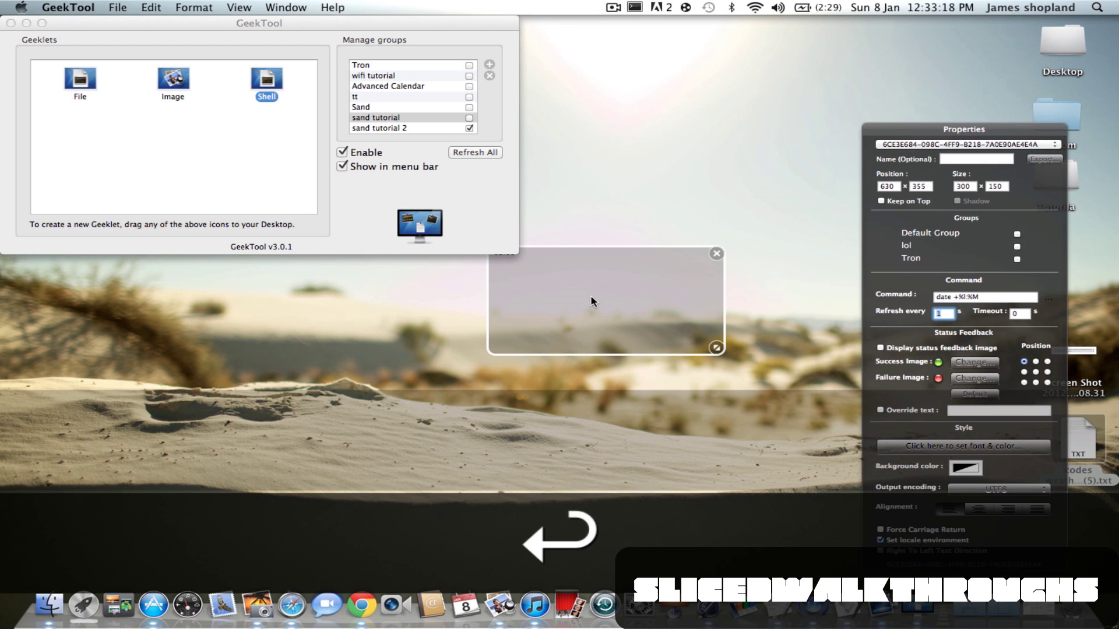
Set the time geeklet's font to Helvetica Neue UltraLight at size 24 and move the geeklet clear of the Fonts window
left_click_drag(590, 296, 593, 317)
left_click(942, 447)
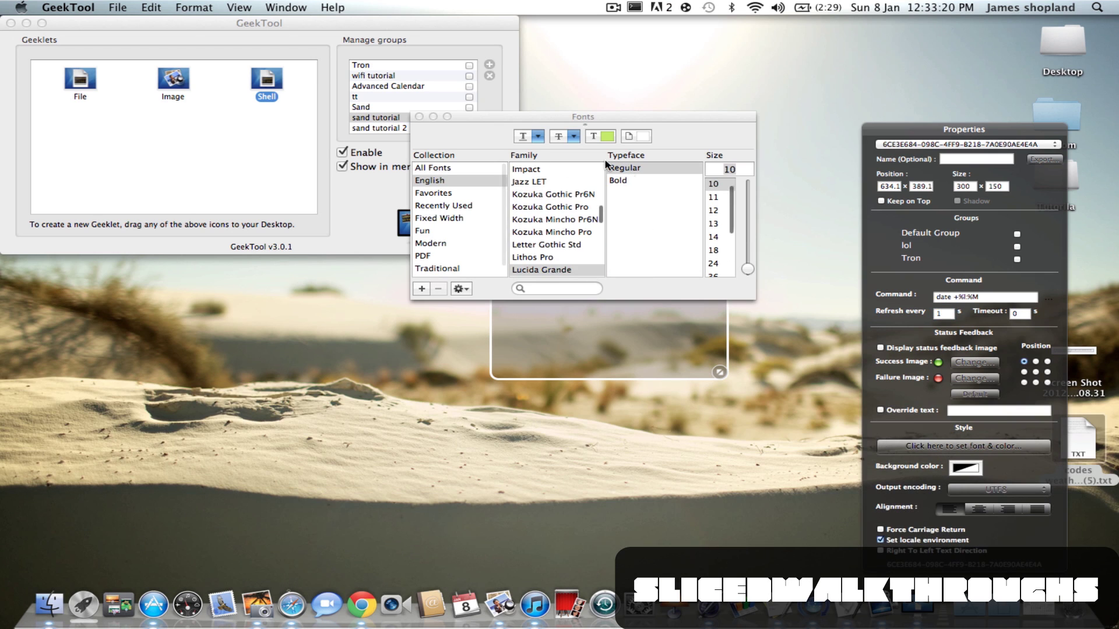
scroll(537, 212, "up", 2)
scroll(537, 212, "up", 1)
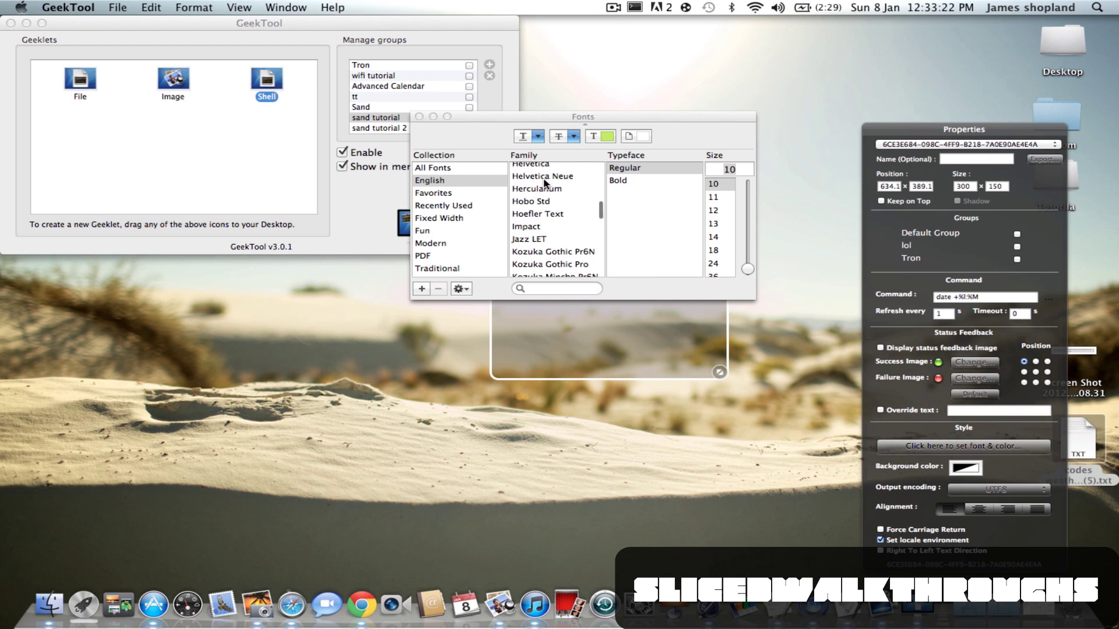
left_click(540, 178)
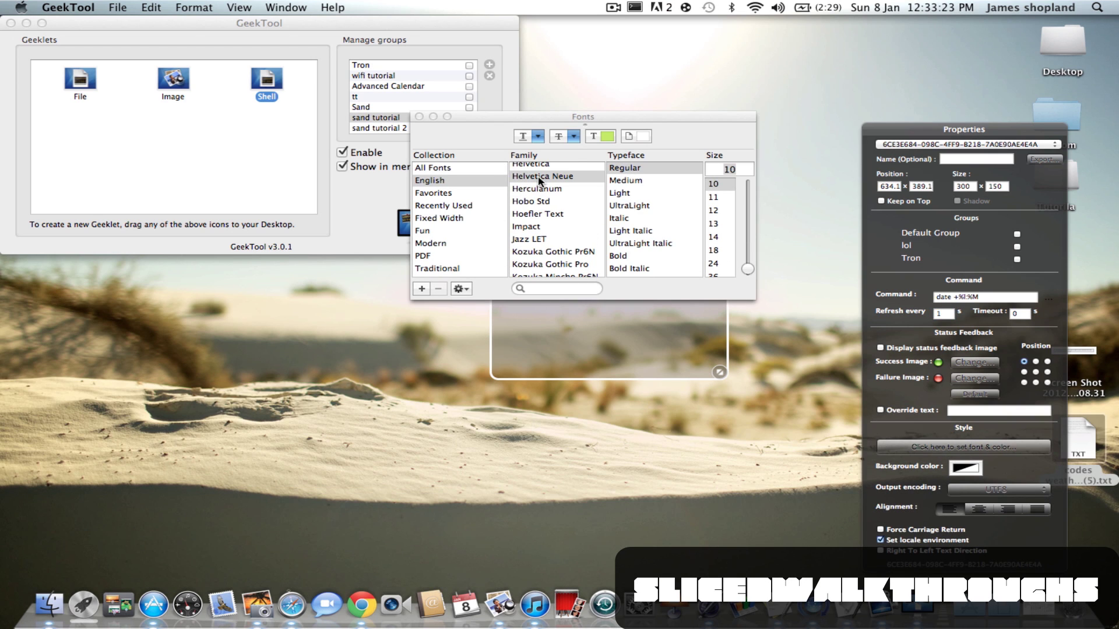
left_click(638, 206)
left_click(713, 250)
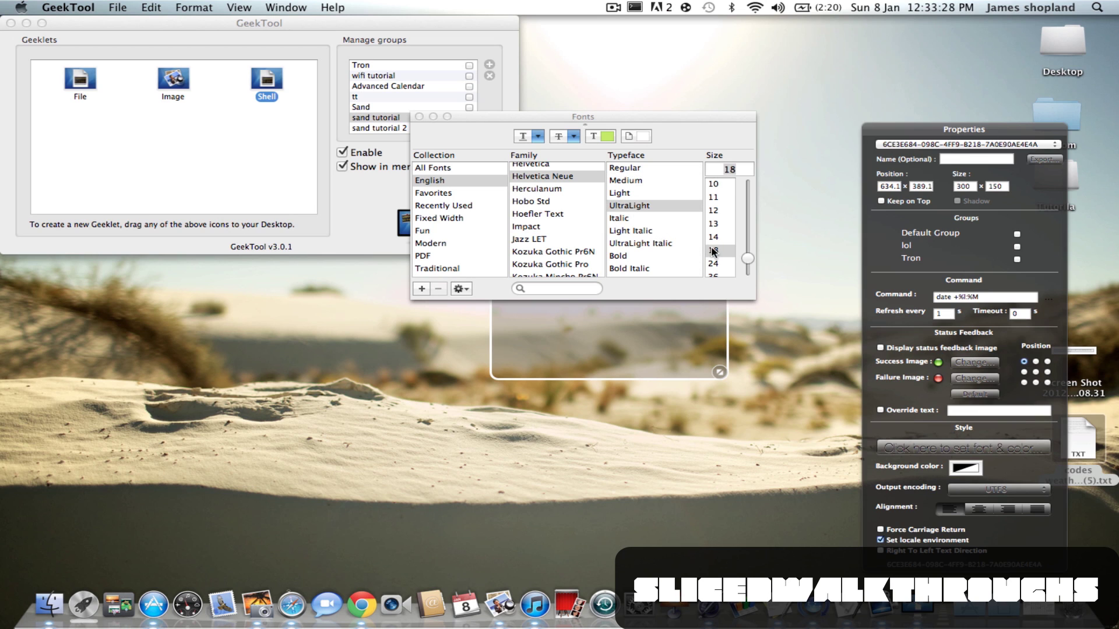
left_click(715, 262)
left_click_drag(656, 324, 661, 382)
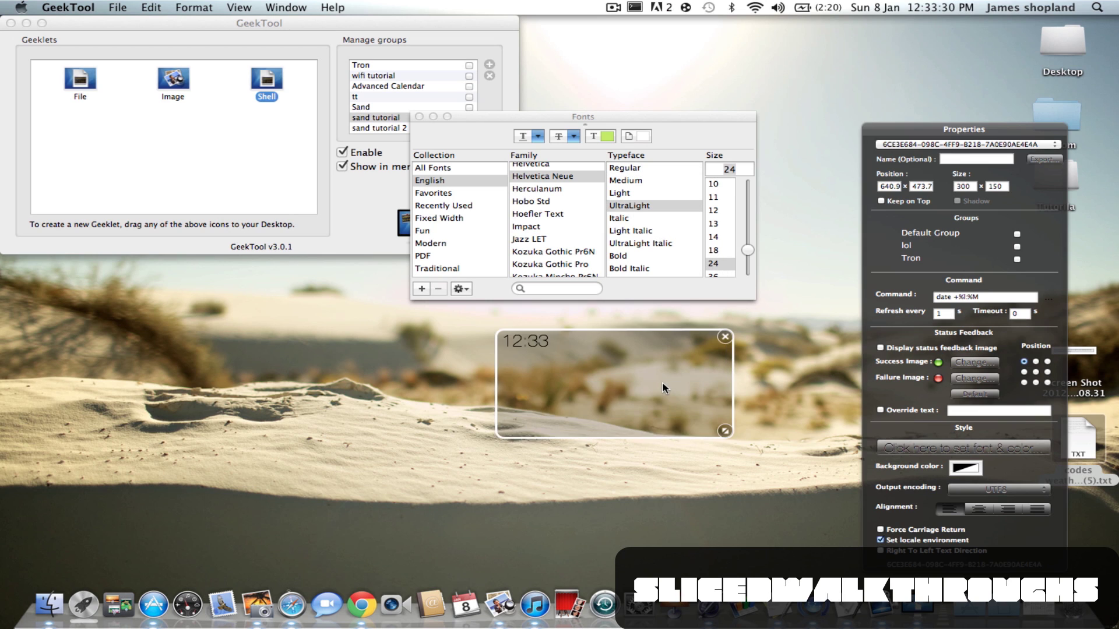
Set the time geeklet's font size to 300
left_click(747, 173)
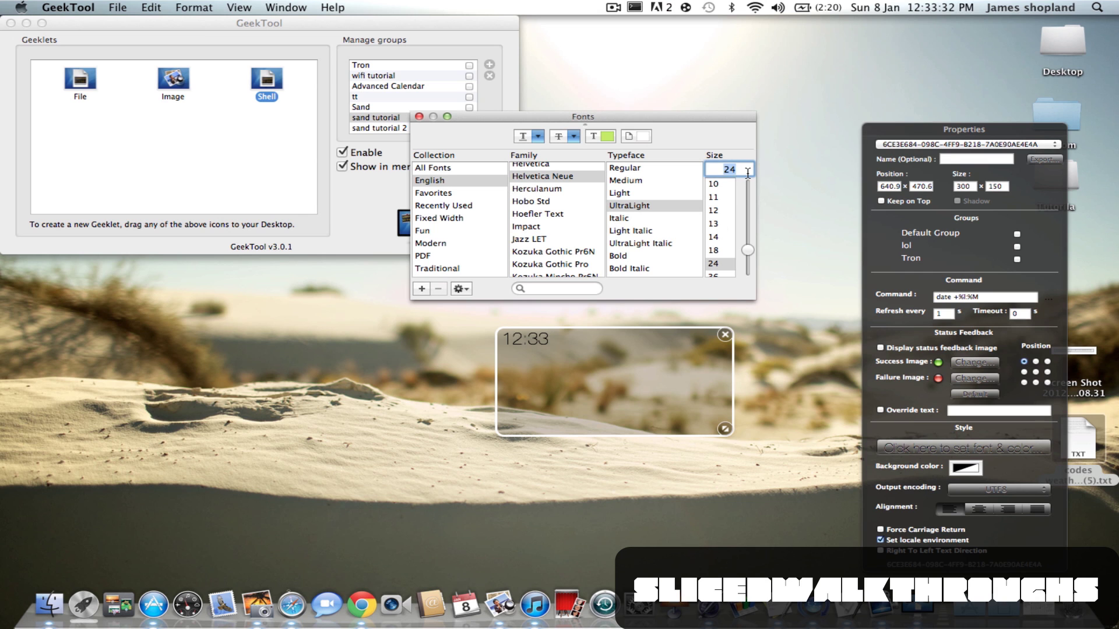
type("300")
key("Return")
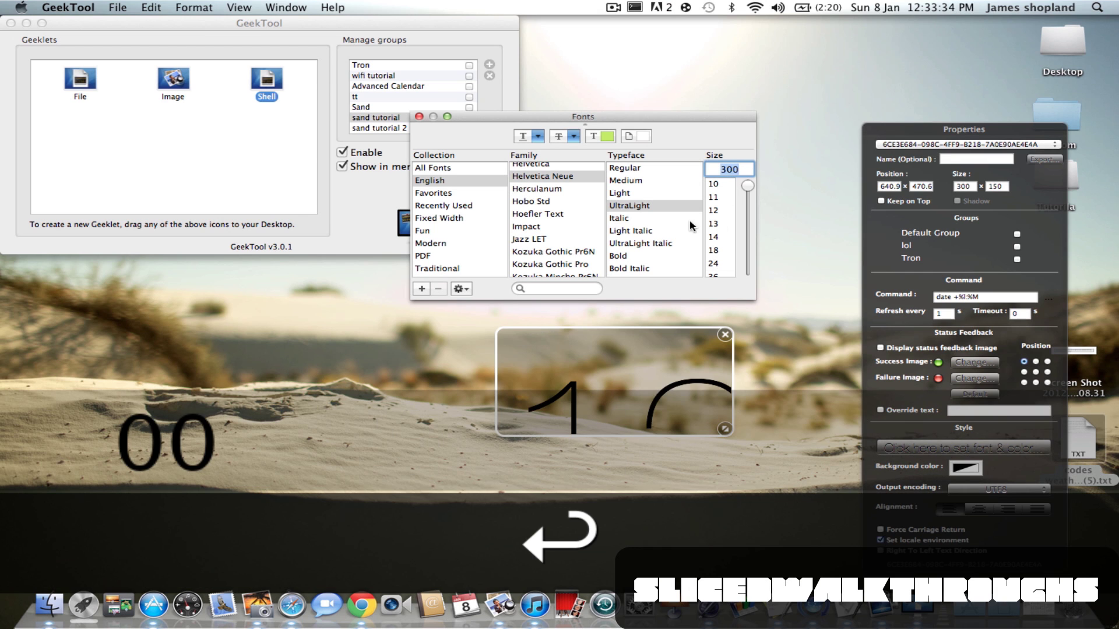
Enlarge the time geeklet to about 804 × 353, move the Properties window off it, and position it at about 535, 329
left_click_drag(716, 413, 985, 491)
left_click_drag(816, 404, 837, 412)
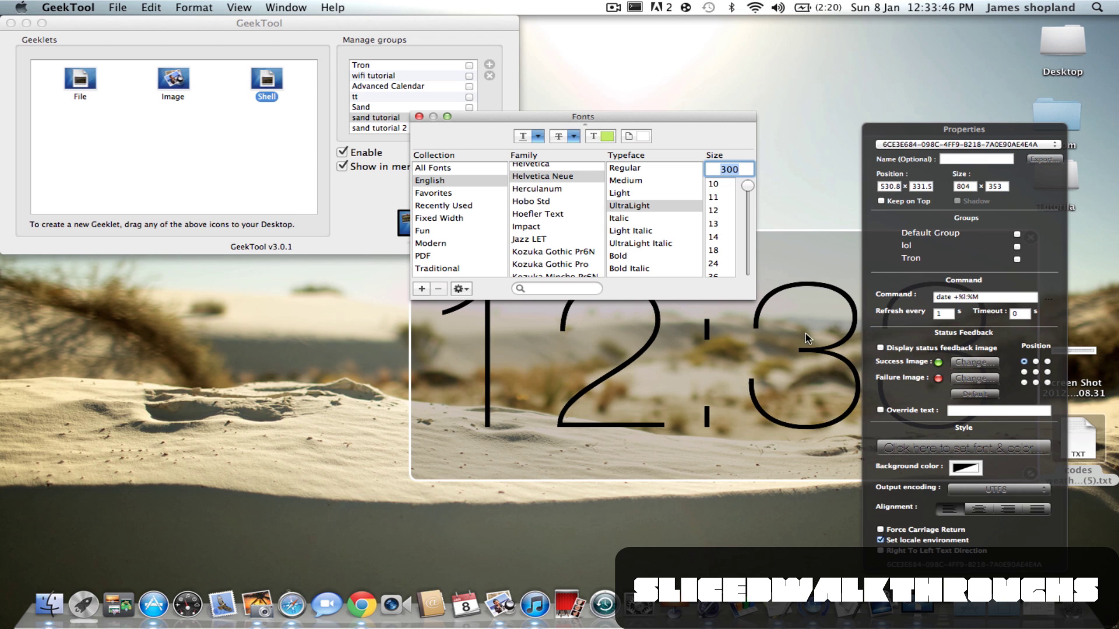
left_click_drag(979, 135, 190, 73)
left_click_drag(822, 318, 827, 317)
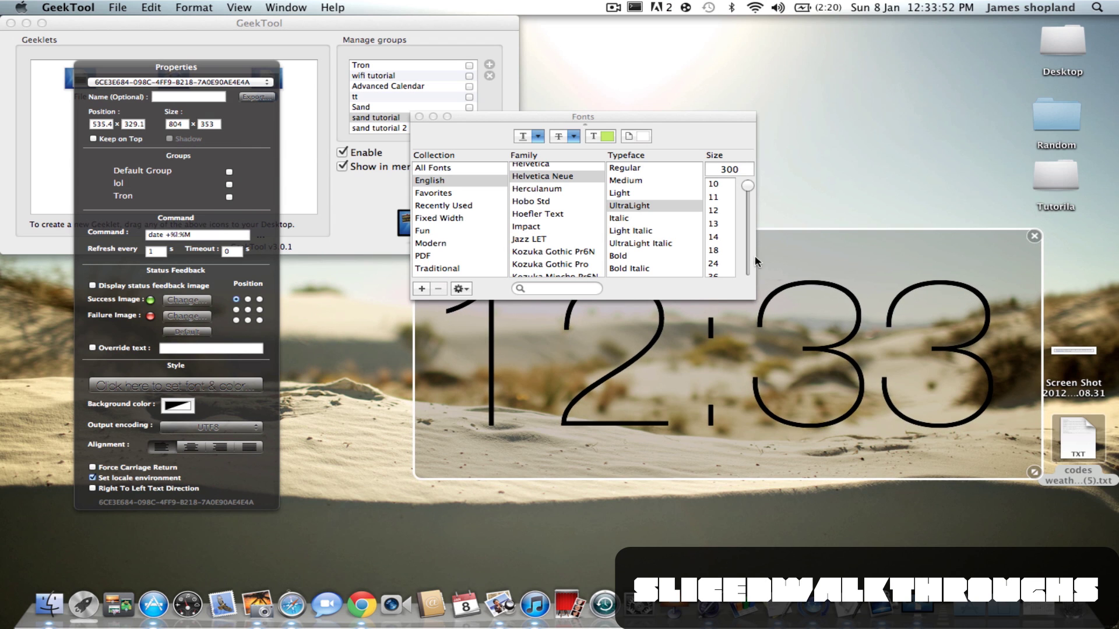
Set the time geeklet's font size to 350
left_click(739, 169)
key("BackSpace")
key("BackSpace")
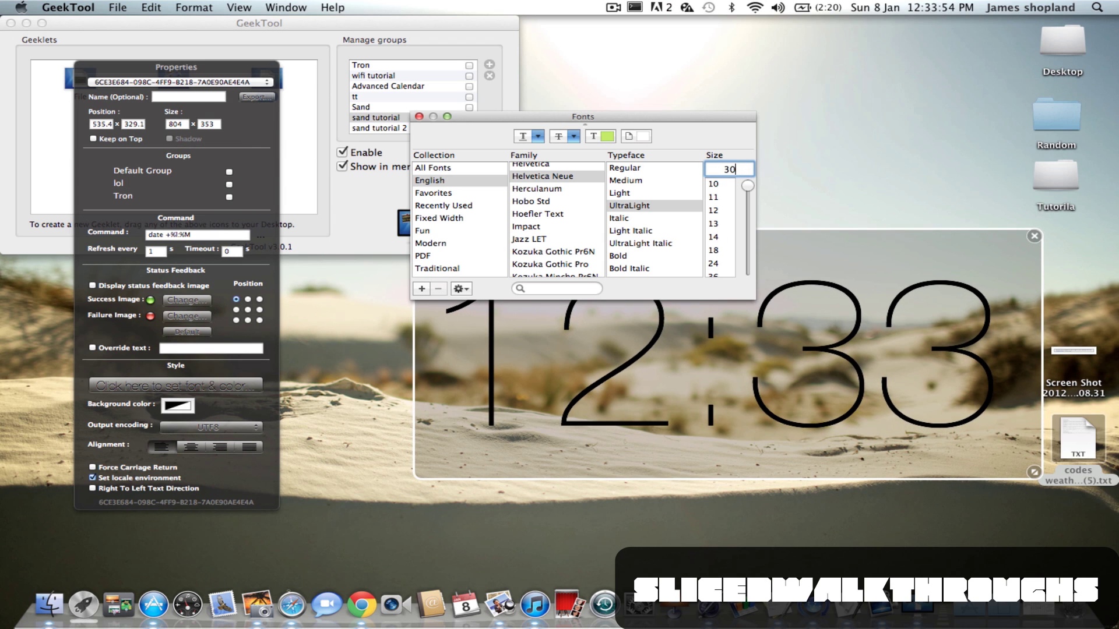
type("50")
key("Return")
Widen the time geeklet to about 895 × 346 so all digits fit, and position it at about 501, 302
left_click_drag(883, 313, 868, 306)
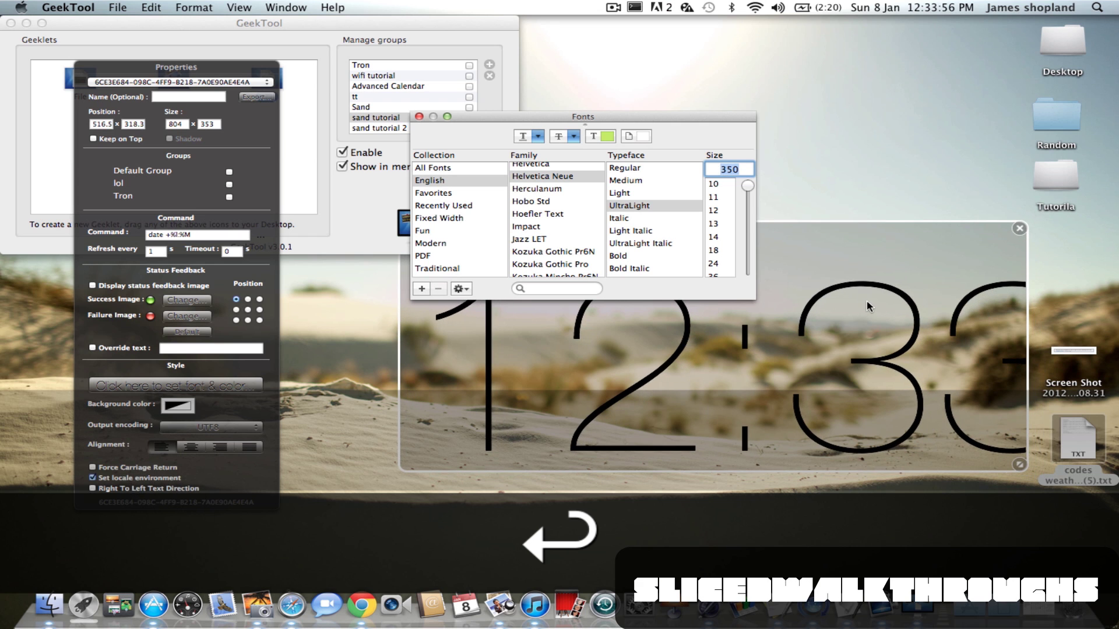
left_click_drag(1020, 459, 1091, 454)
left_click_drag(923, 429, 913, 415)
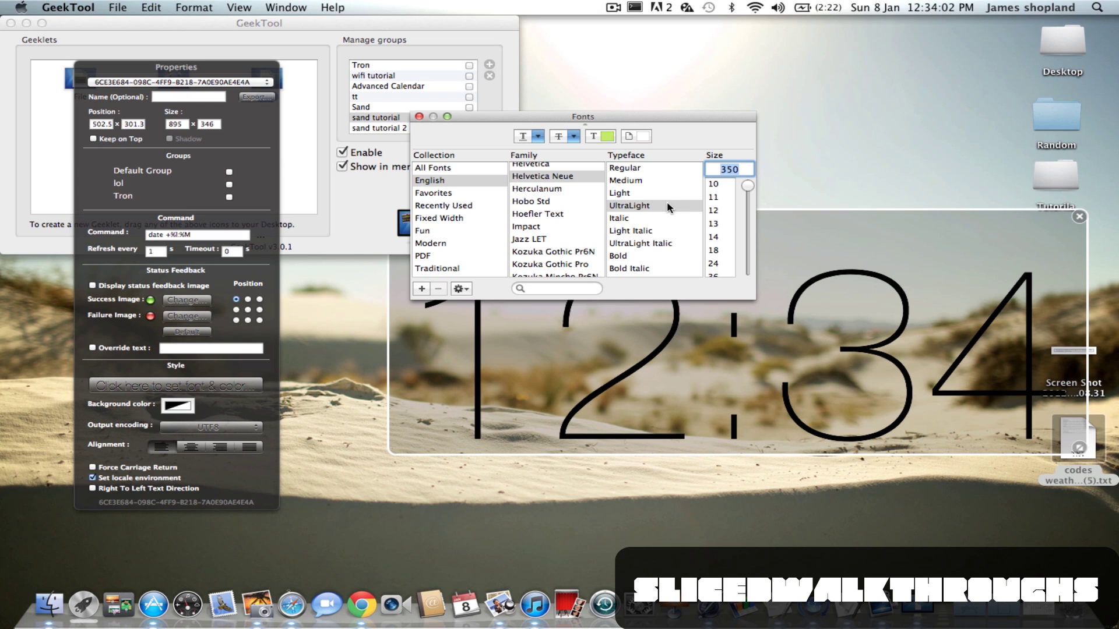
left_click_drag(648, 353, 648, 348)
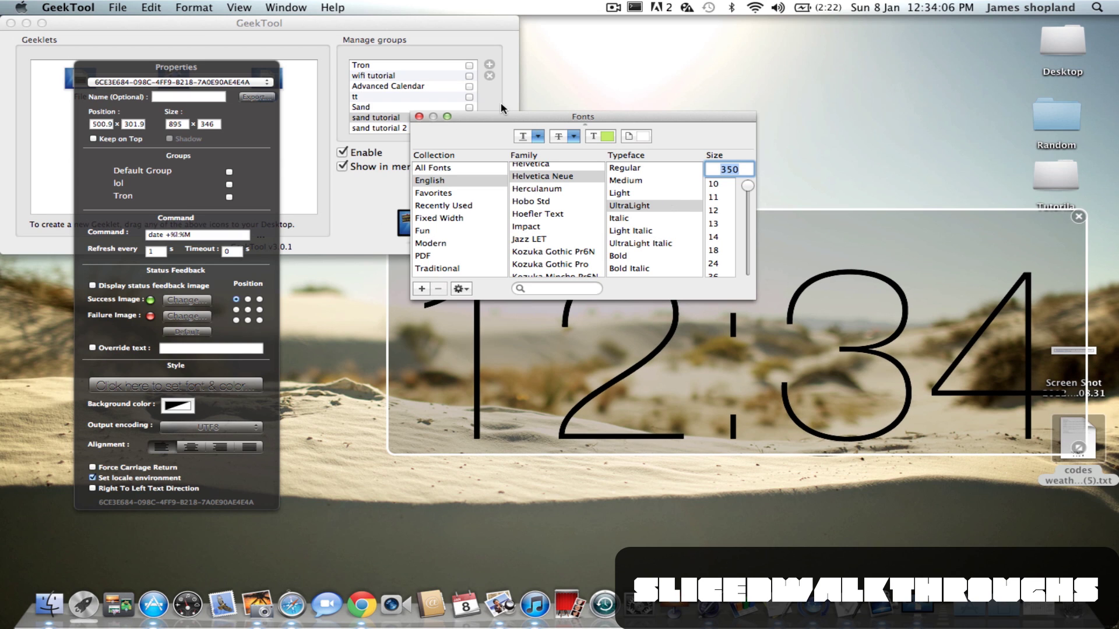
Move the Properties window clear of the GeekTool window and add a new Shell geeklet beside the clock at 74, 413
left_click(339, 166)
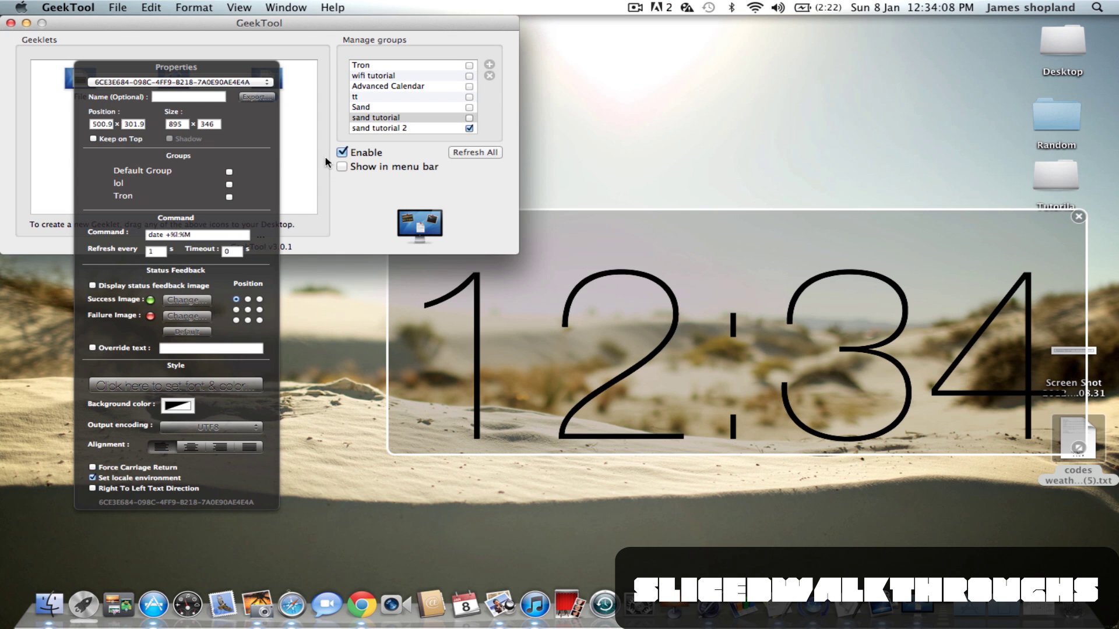
left_click(344, 166)
left_click_drag(244, 64, 843, 30)
left_click_drag(259, 78, 174, 344)
Switch to TextEdit and copy the day-of-week command date +%A from the notes
left_click(778, 559)
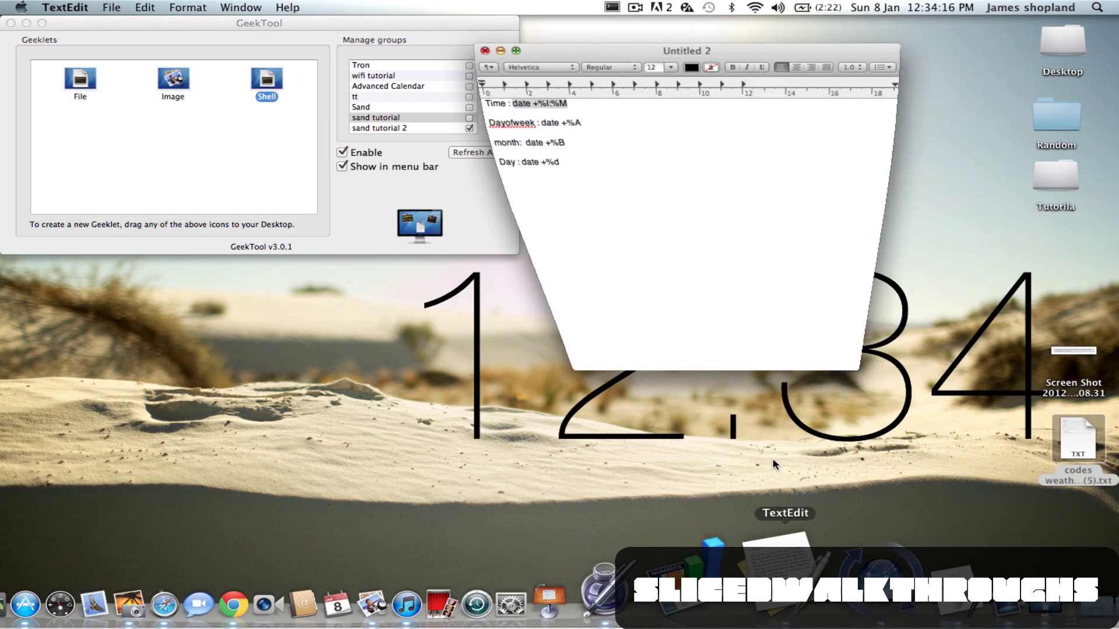
left_click_drag(575, 103, 530, 98)
key("super+c")
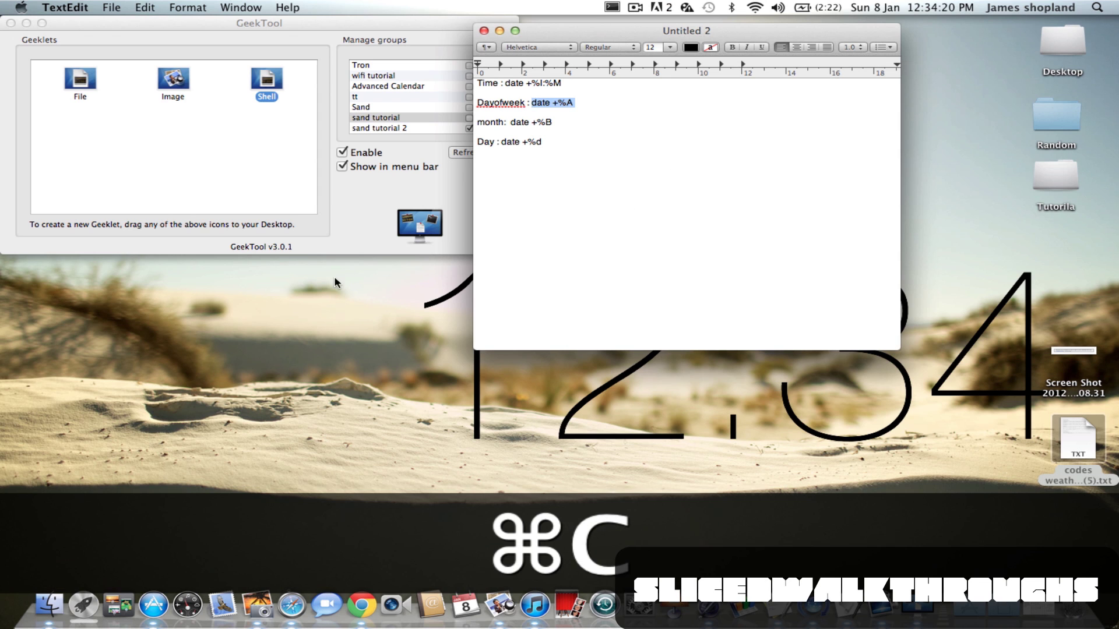
In GeekTool, paste date +%A as the new Shell geeklet's command and set it to refresh every 1 second
left_click(216, 201)
left_click_drag(266, 79, 175, 341)
left_click(814, 201)
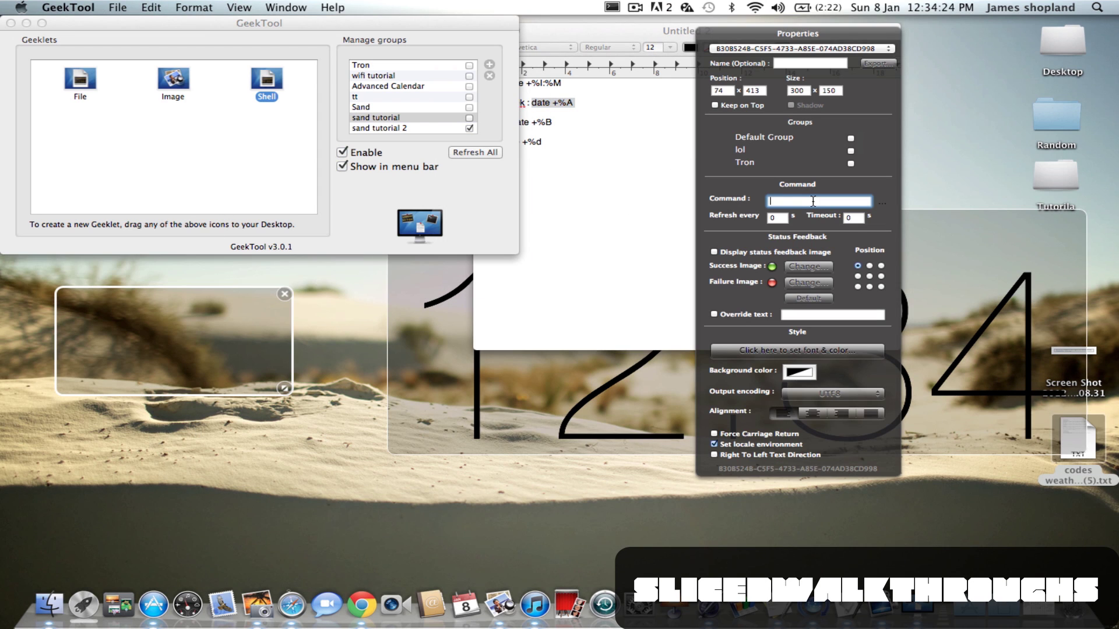
key("super+v")
left_click(784, 219)
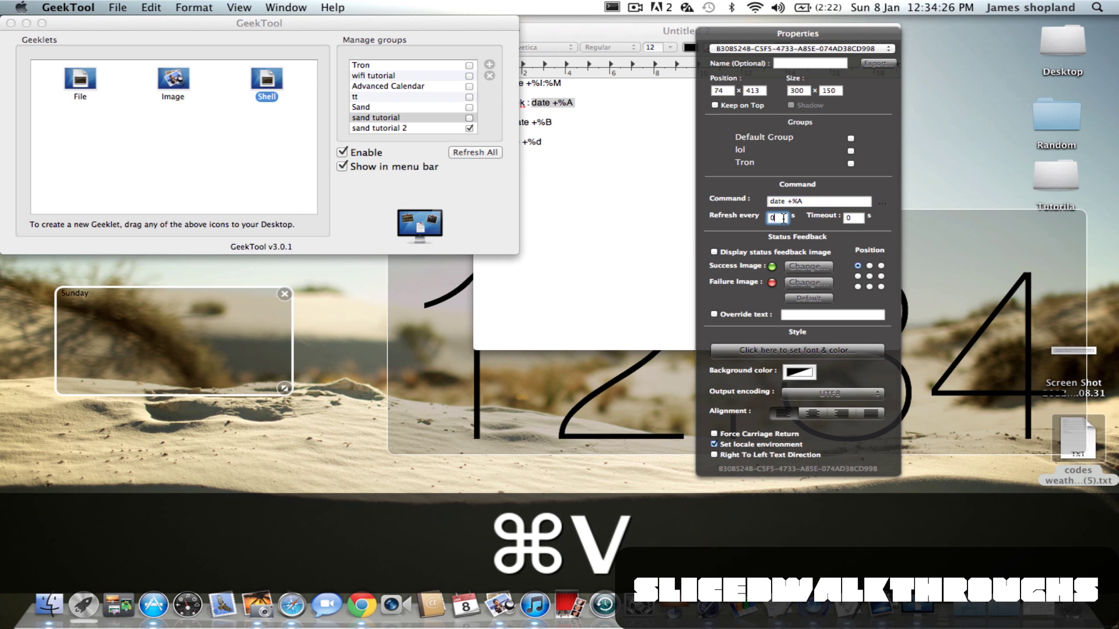
type("1")
key("Return")
Enlarge the weekday geeklet to about 409 × 209 and set its font to Helvetica Neue UltraLight at size 48
left_click_drag(284, 388, 384, 442)
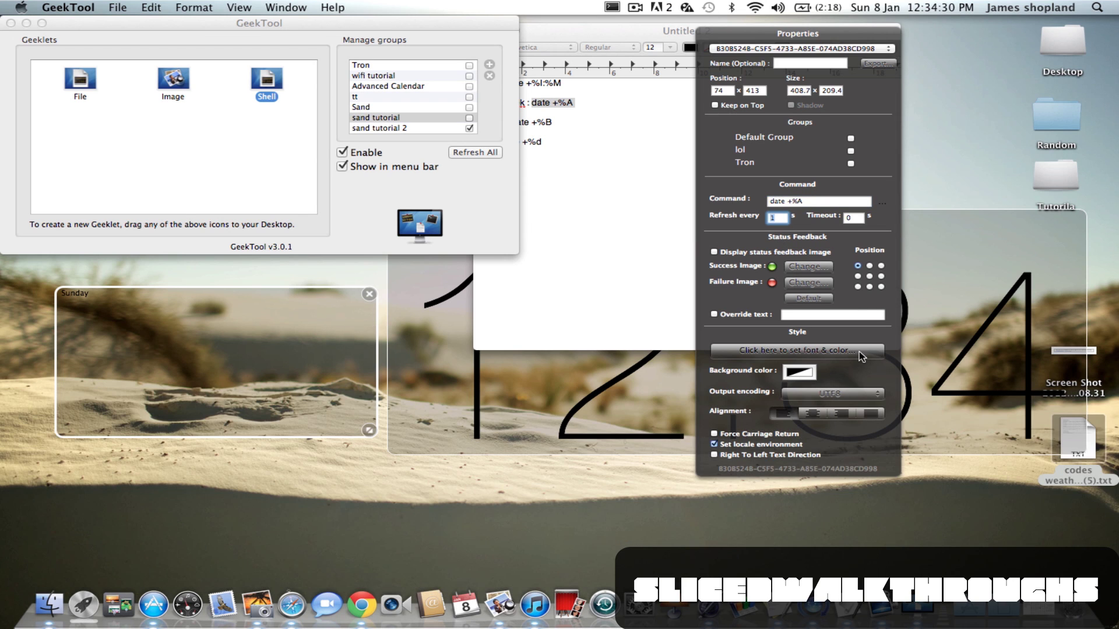
left_click(859, 351)
left_click_drag(675, 117, 542, 110)
left_click(588, 268)
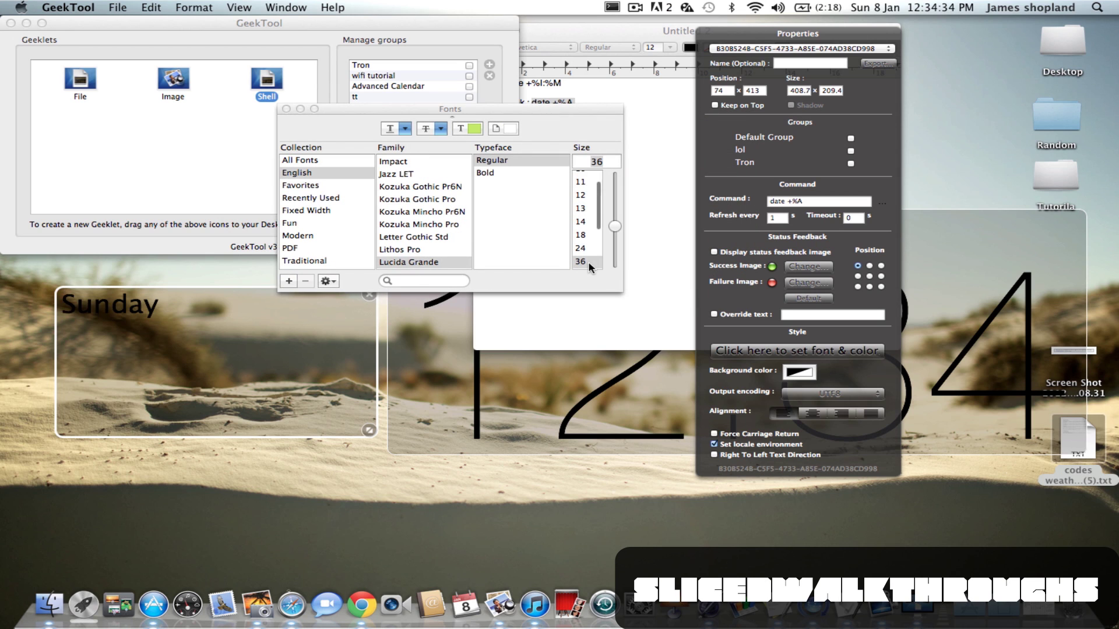
scroll(401, 175, "up", 3)
left_click(402, 167)
left_click(502, 198)
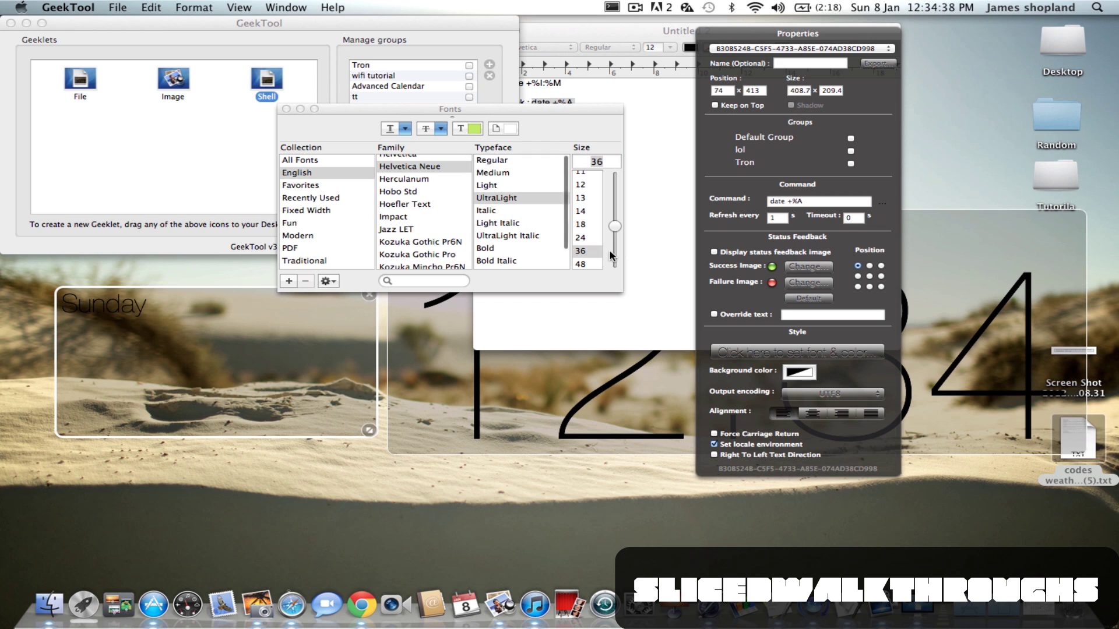
scroll(592, 259, "down", 2)
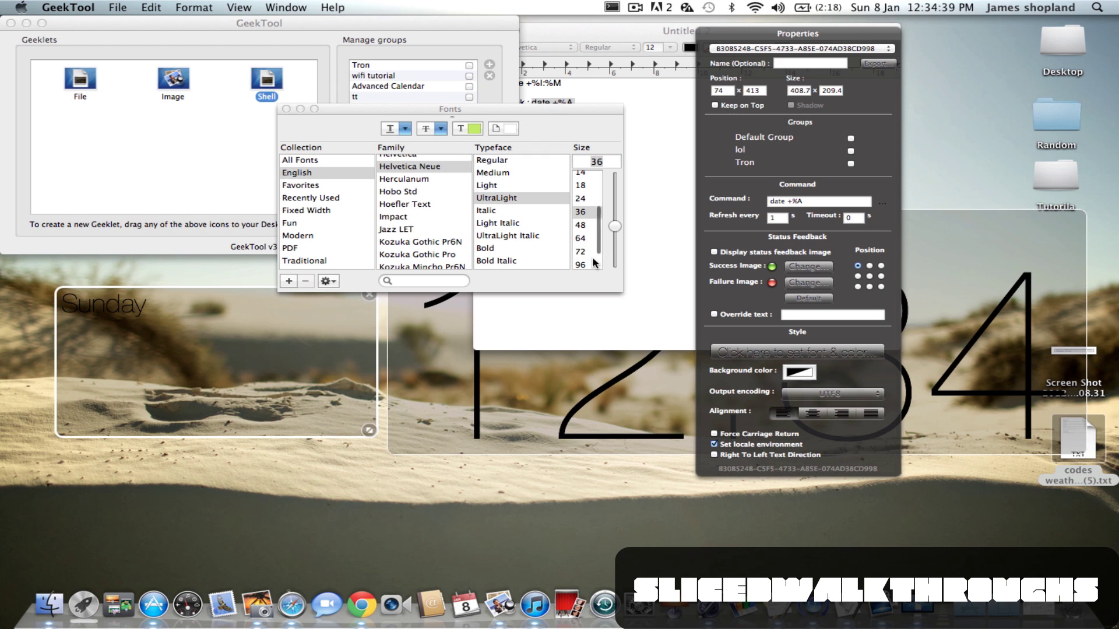
left_click(587, 225)
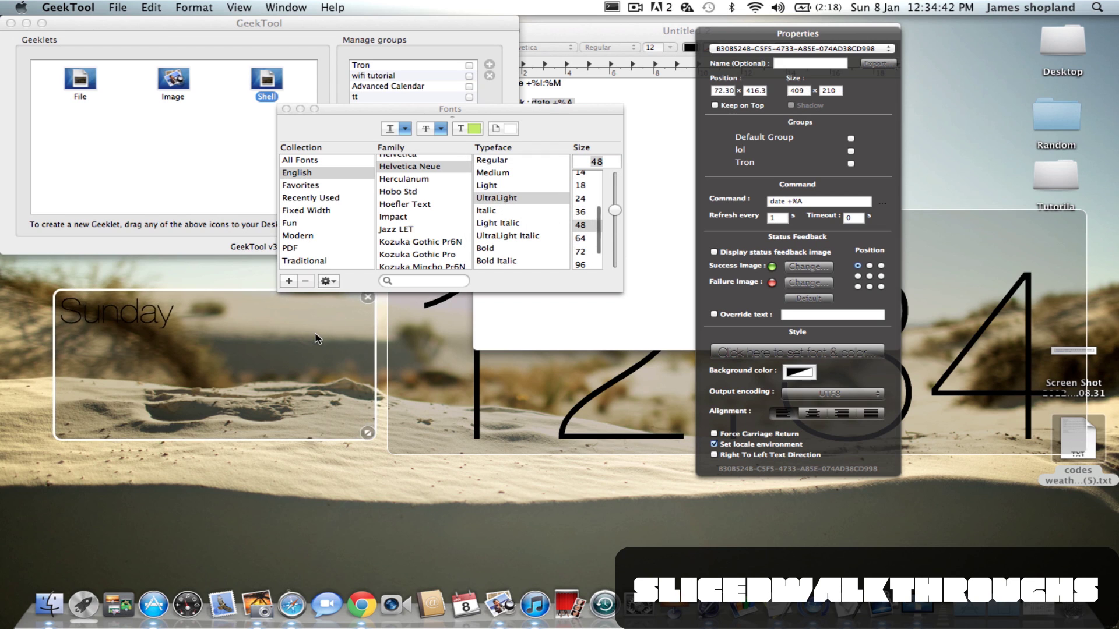
Position the weekday geeklet at about -1, 498 against the desktop's edge and shrink its frame to fit closer around the text
left_click_drag(303, 346, 259, 392)
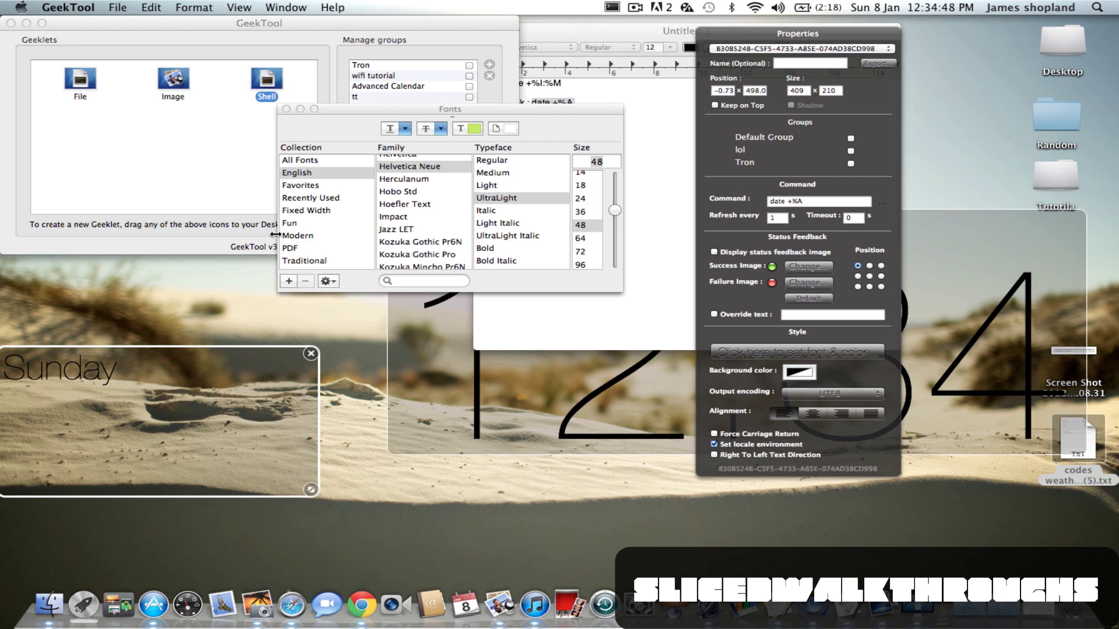
left_click(234, 183)
left_click_drag(312, 491, 170, 387)
Add another Shell geeklet beside the weekday at 156, 464, and copy the month command date +%B from the TextEdit notes
left_click(264, 96)
left_click_drag(264, 96, 236, 375)
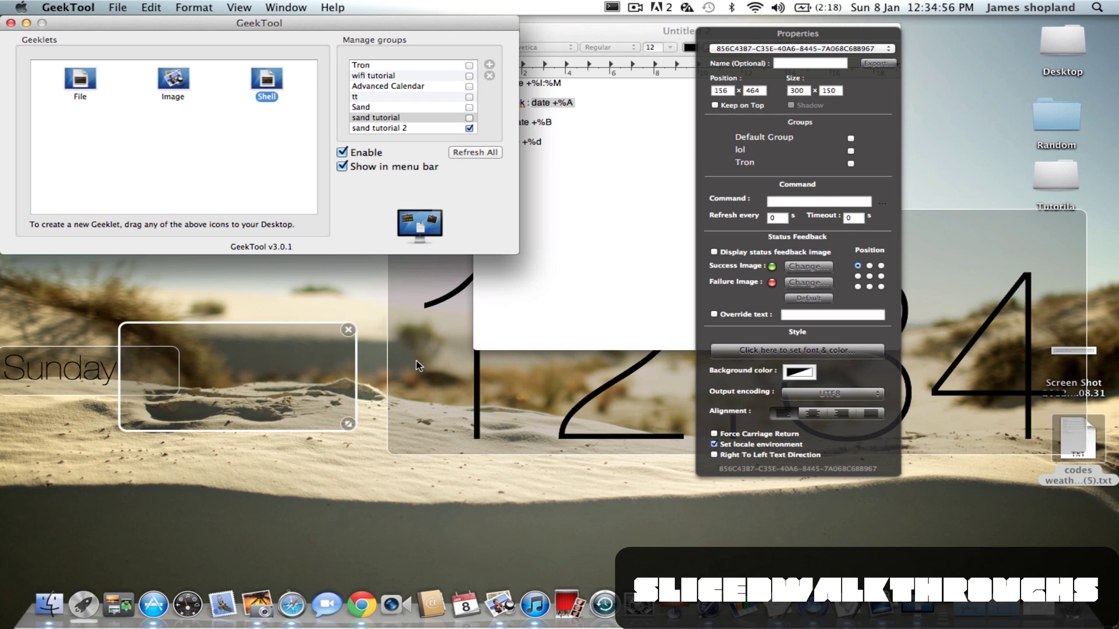
left_click(636, 239)
left_click_drag(558, 123, 518, 121)
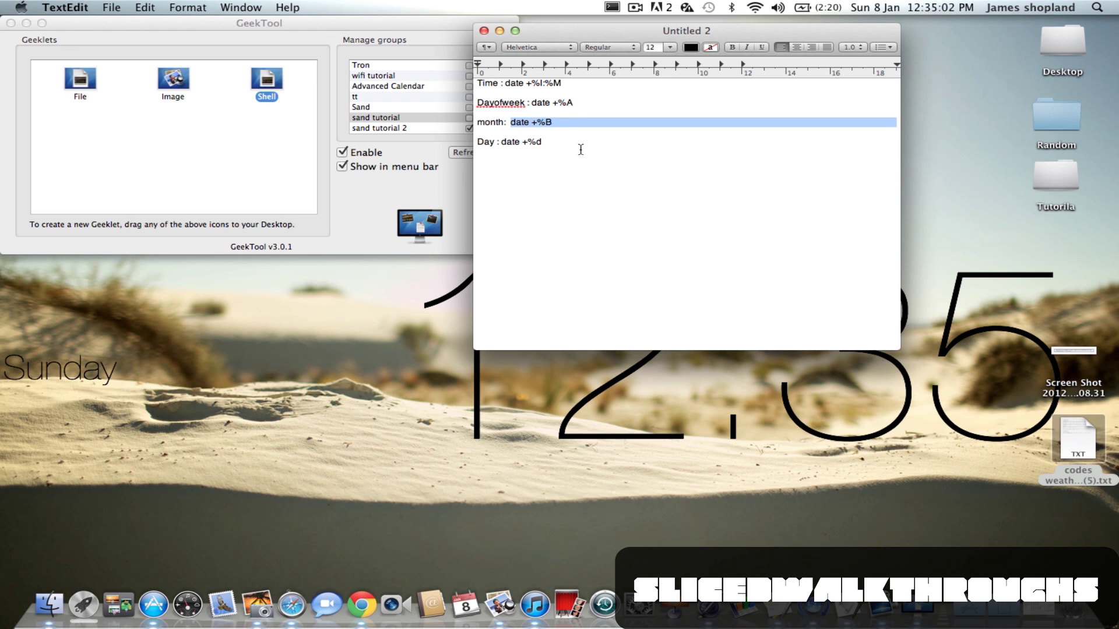
key("super+c")
In GeekTool, paste date +%B as the new geeklet's command and set it to refresh every 6000 seconds
left_click(324, 156)
left_click_drag(267, 79, 297, 350)
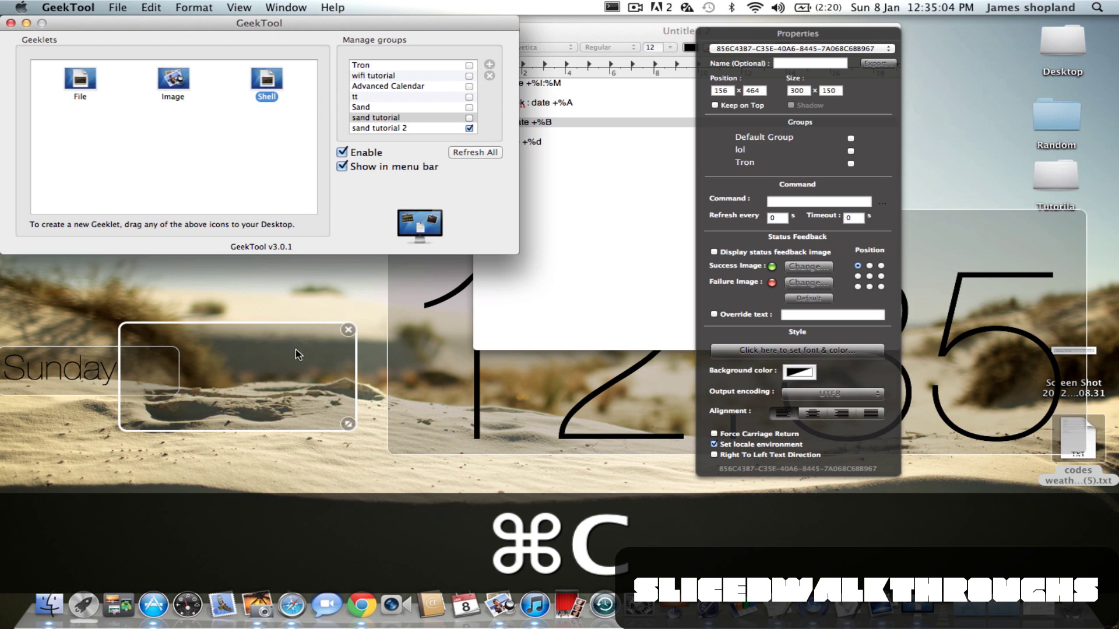
left_click(783, 202)
key("super+v")
left_click(783, 218)
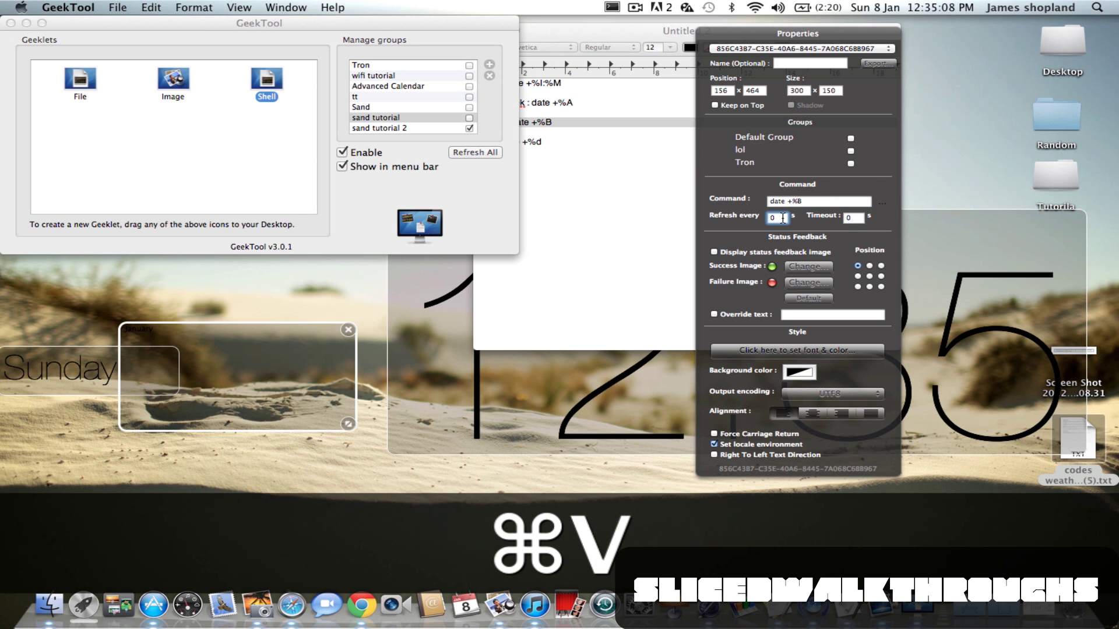
type("000")
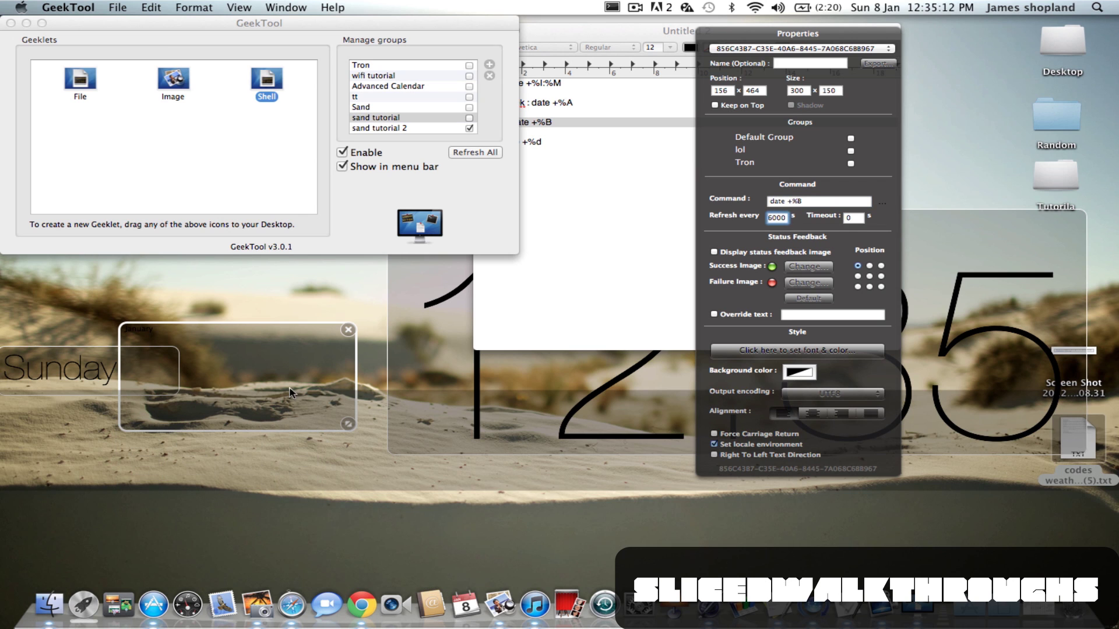
Set the month geeklet's font to Helvetica Neue UltraLight at size 48 and move it beside the weekday at about 143, 502
left_click(797, 350)
scroll(429, 208, "up", 1)
scroll(428, 208, "up", 3)
left_click(414, 175)
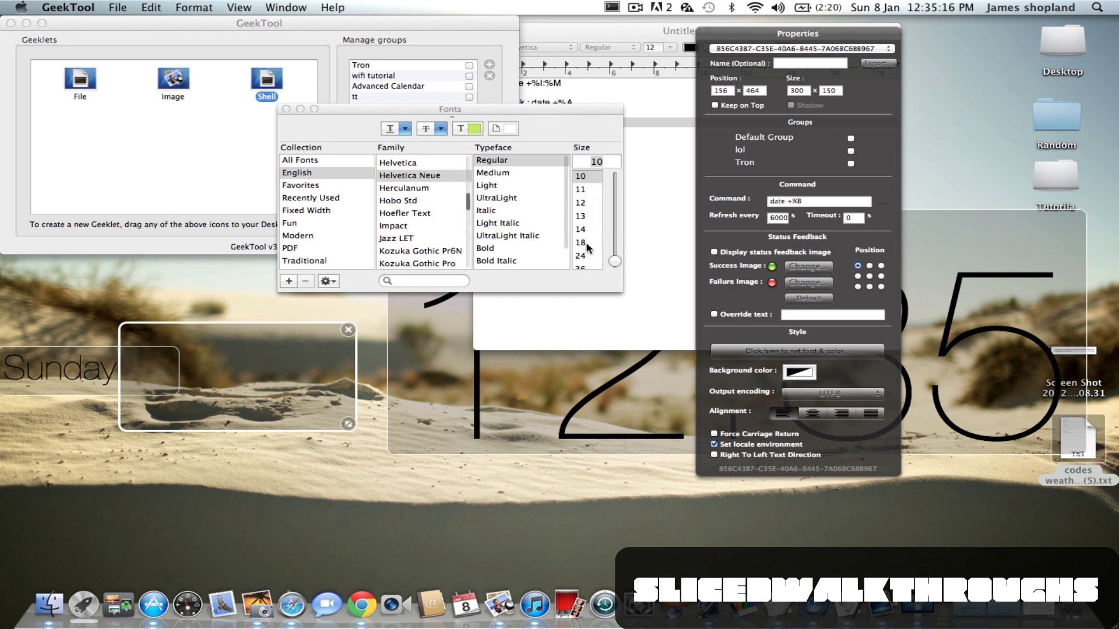
scroll(592, 256, "down", 3)
left_click(592, 259)
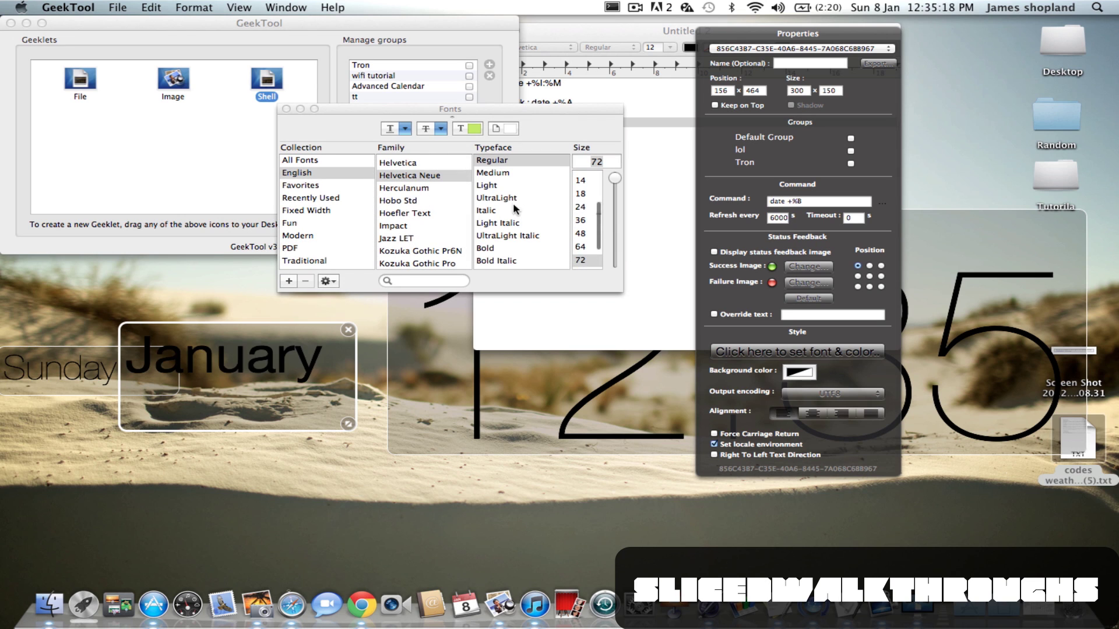
left_click(511, 200)
left_click(592, 246)
left_click(592, 233)
left_click(592, 246)
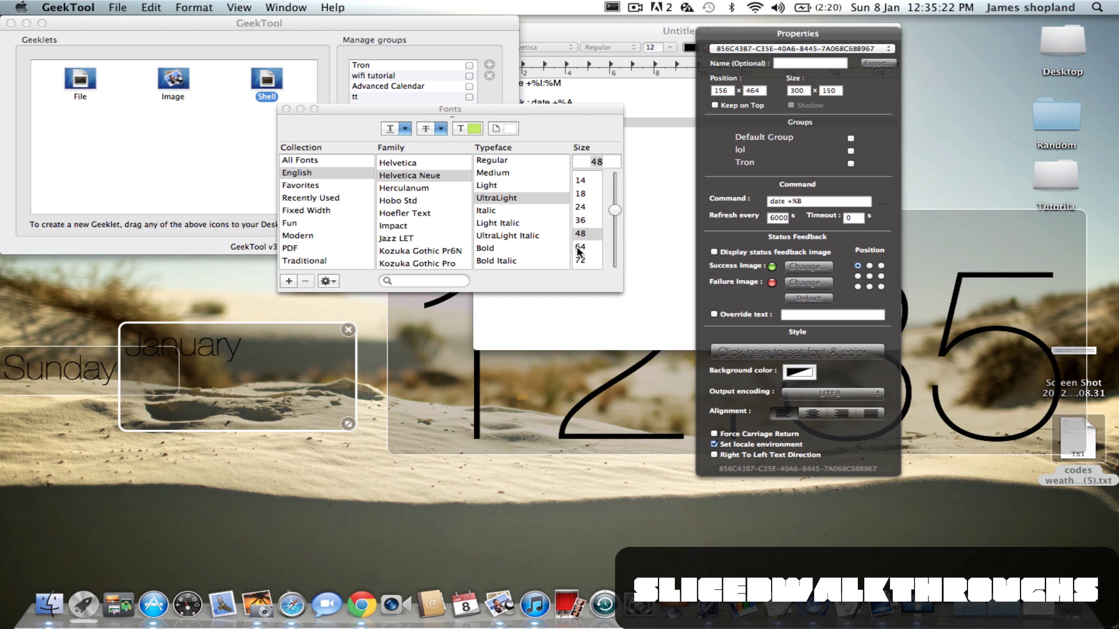
left_click(592, 234)
left_click_drag(295, 363, 283, 390)
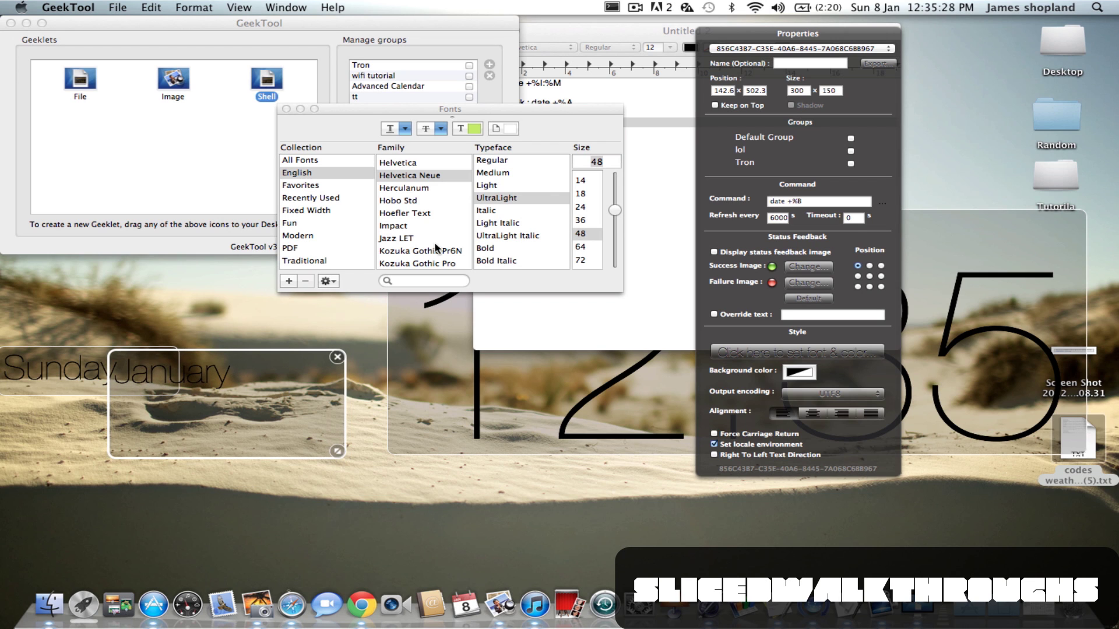
Switch to TextEdit and copy the day-of-month command date +%d from the notes
left_click(654, 316)
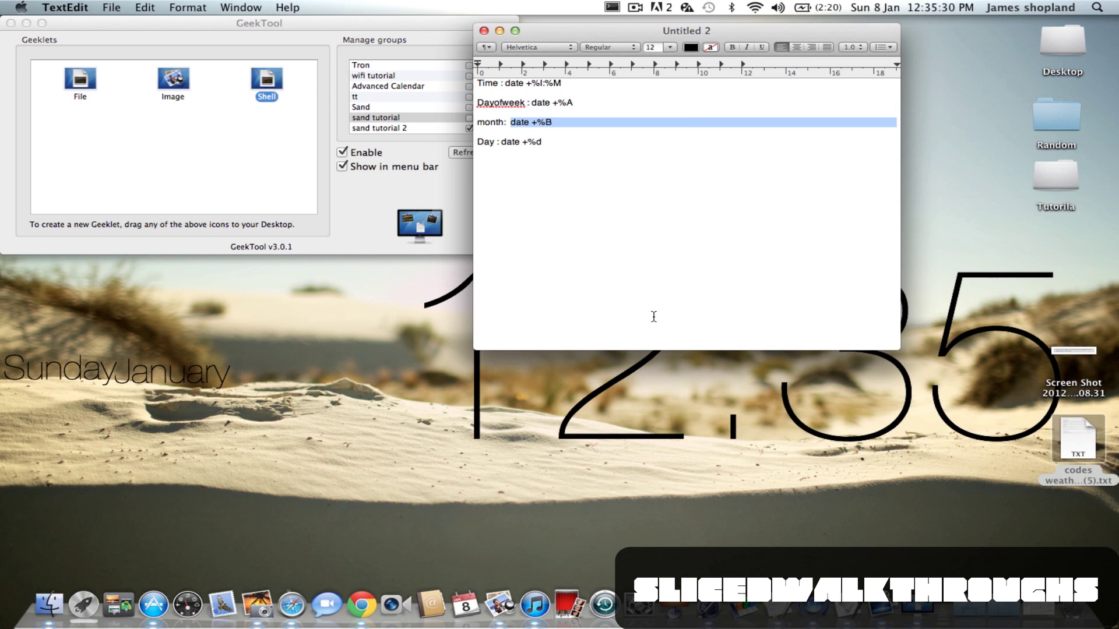
left_click_drag(549, 142, 506, 142)
key("super+c")
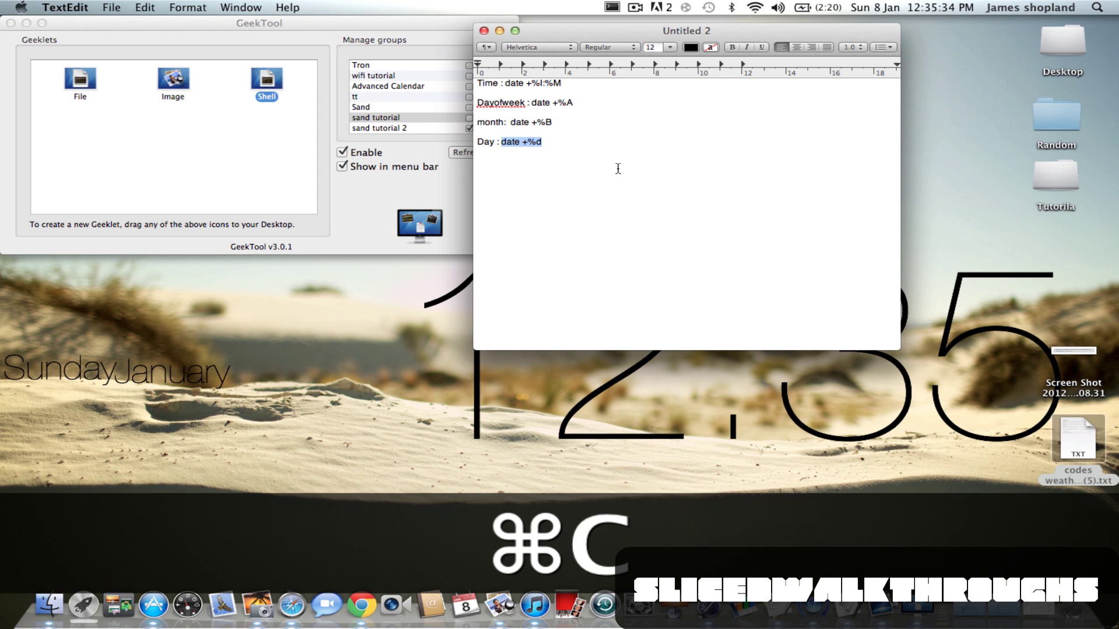
Add a Shell geeklet in GeekTool at 212, 499 with the pasted command date +%d, refreshing every 1 second
left_click(279, 110)
left_click_drag(263, 231, 282, 405)
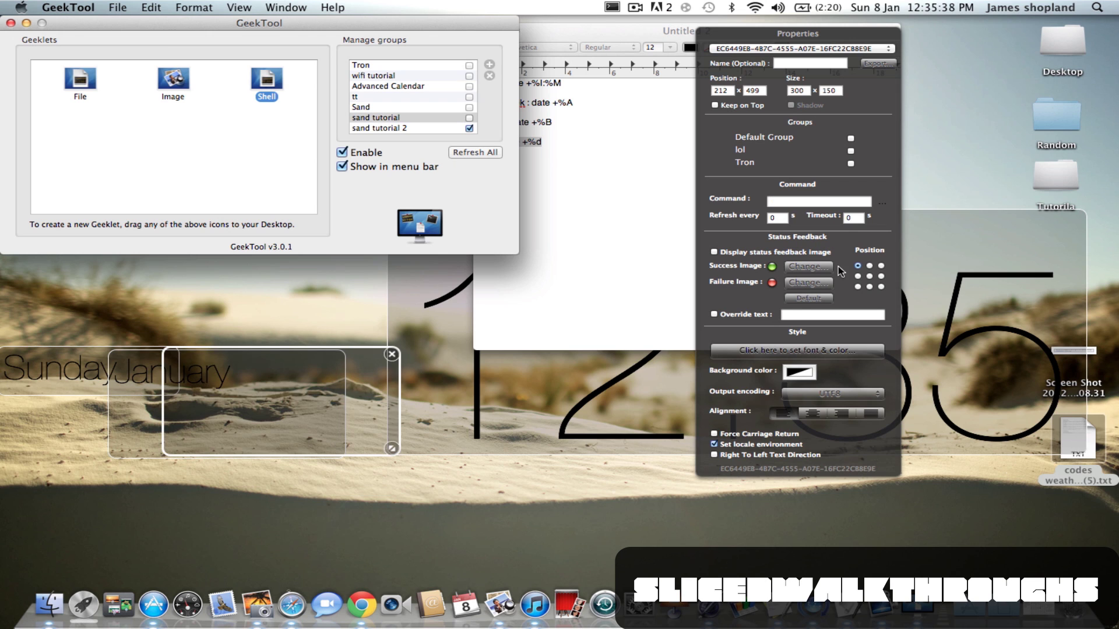
left_click(808, 201)
key("super+v")
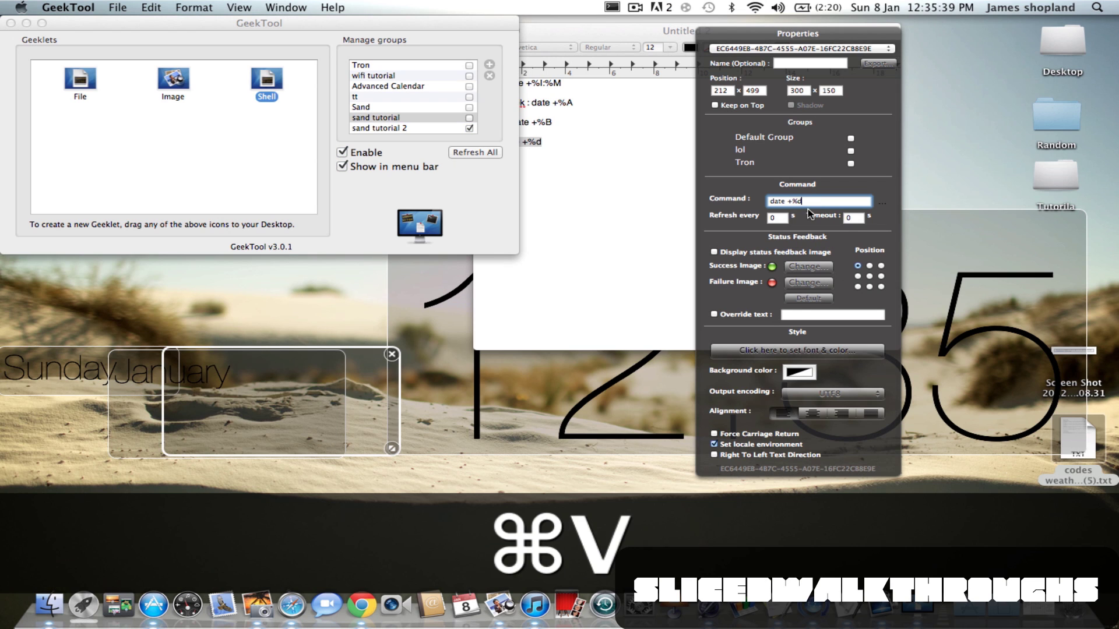
left_click(778, 218)
type("1")
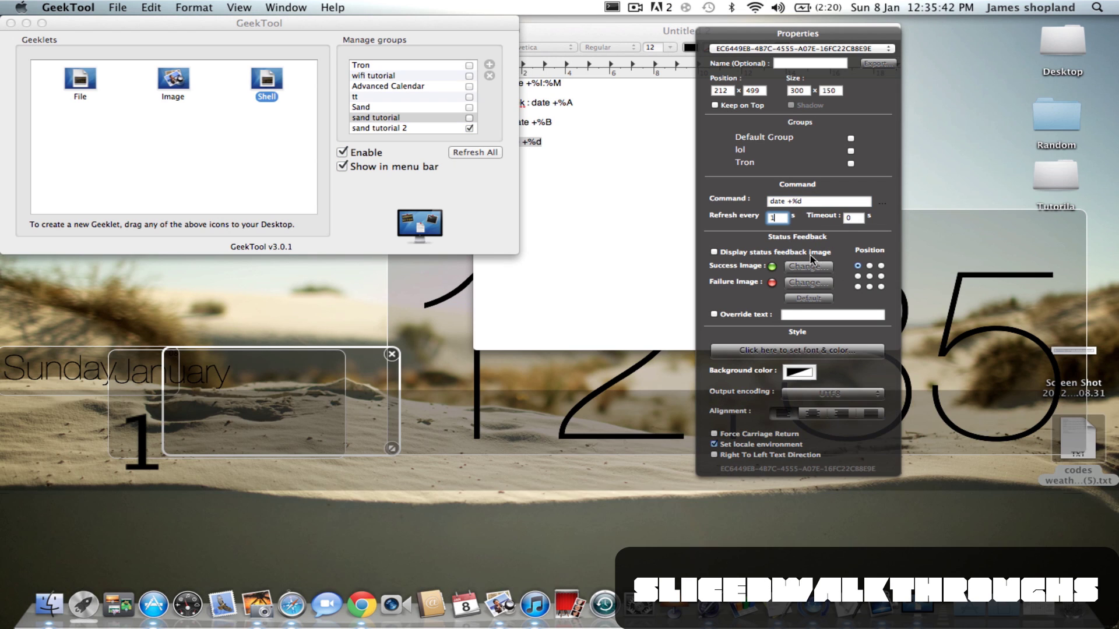
key("Return")
Set the day-number geeklet's font to Helvetica Neue Medium at size 64 and place it beside the month at about 303, 490
left_click(825, 349)
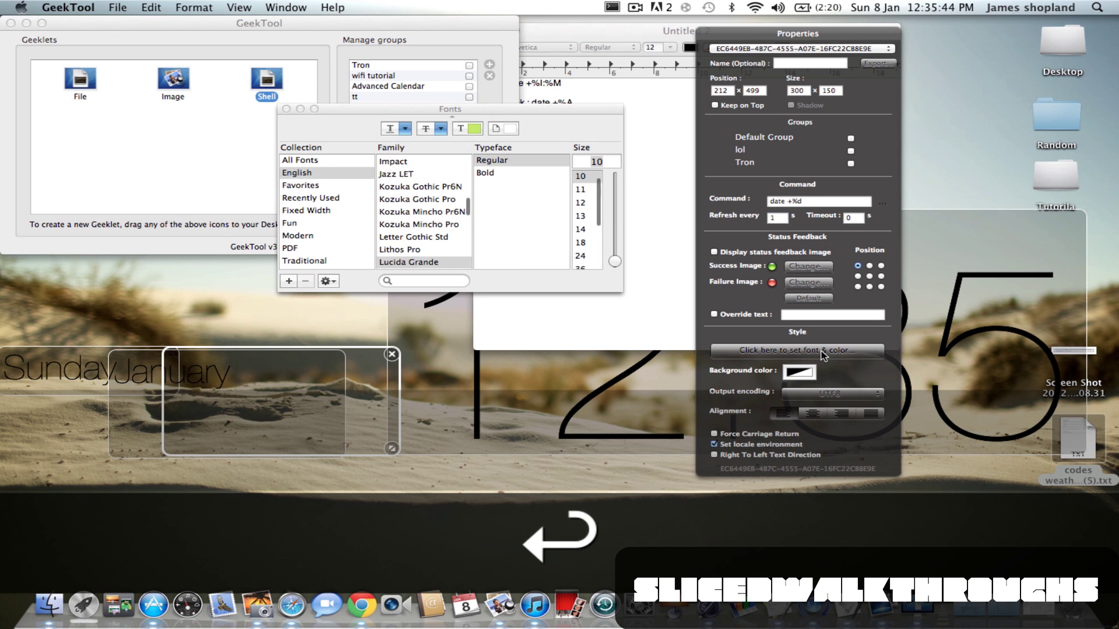
scroll(443, 201, "up", 3)
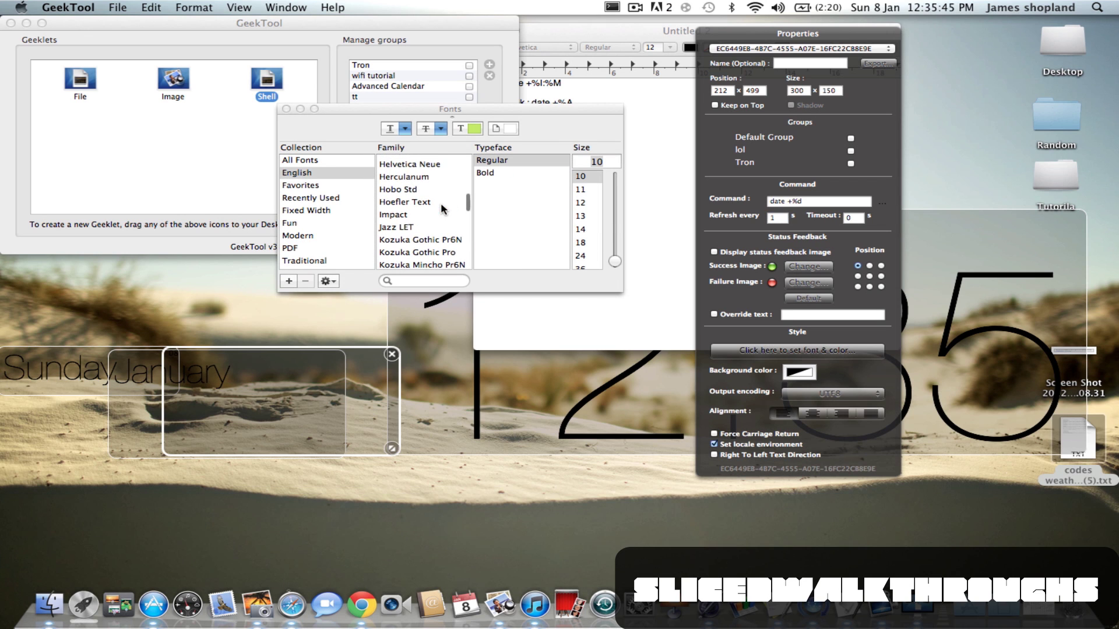
left_click(411, 166)
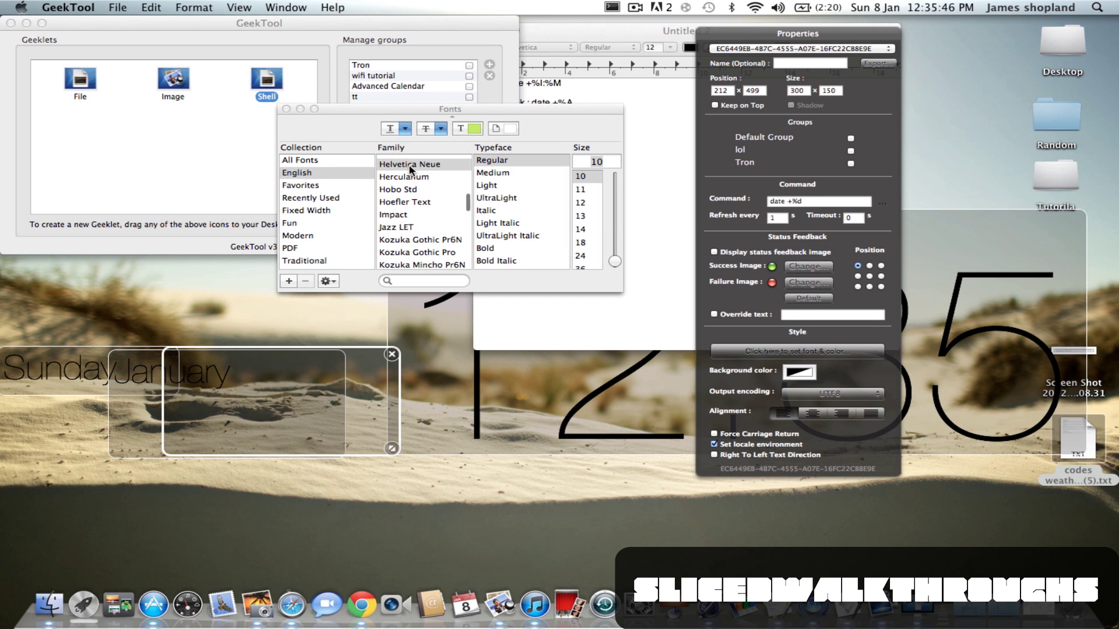
left_click(512, 238)
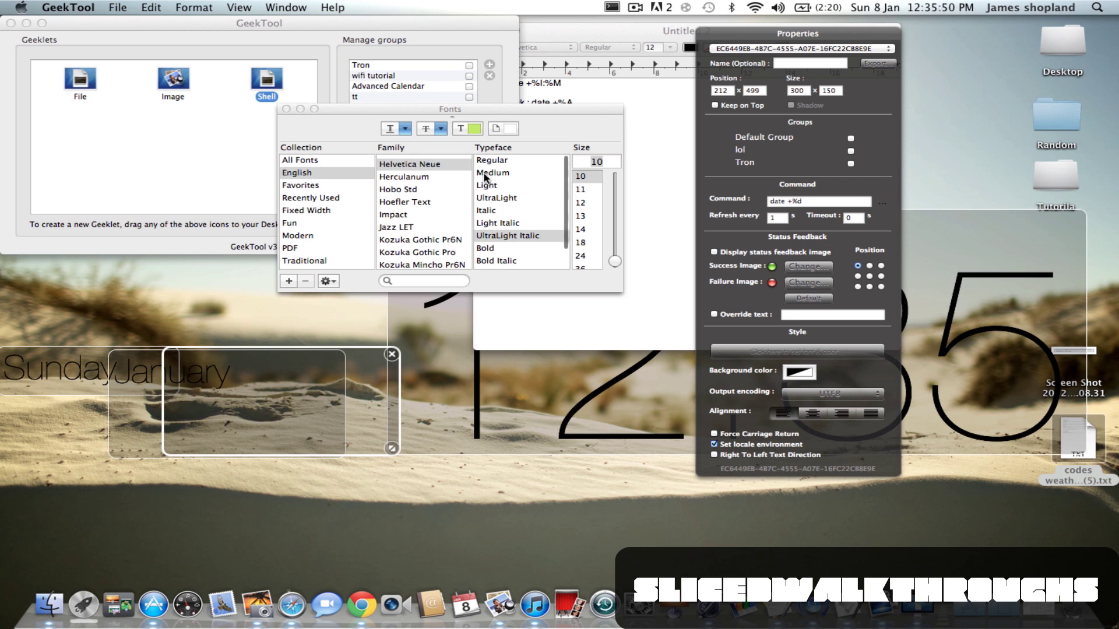
left_click(494, 198)
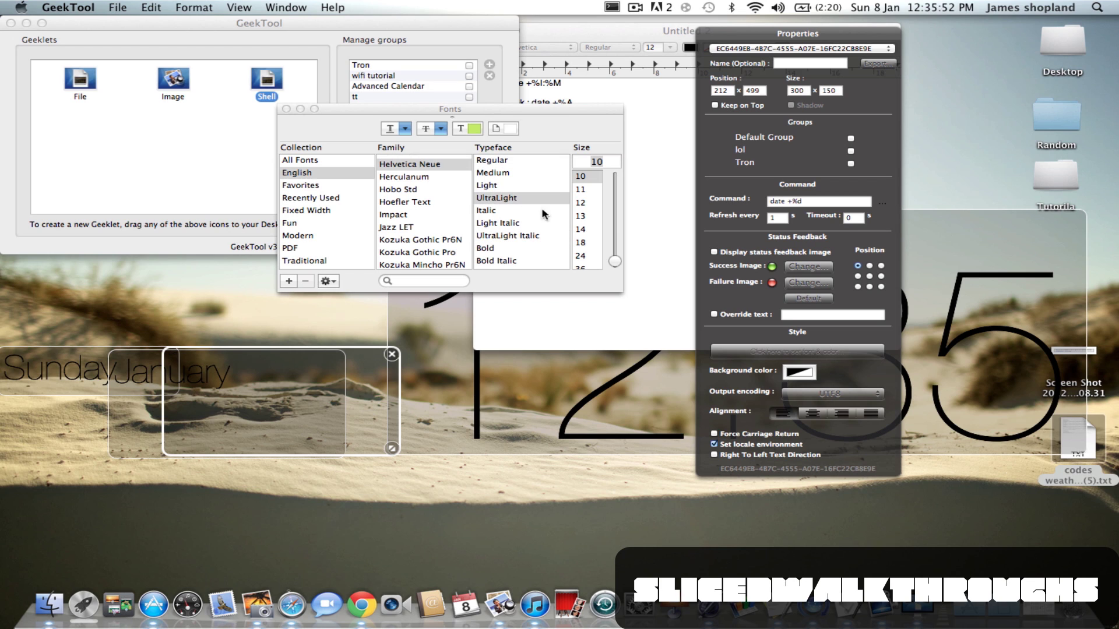
left_click(580, 243)
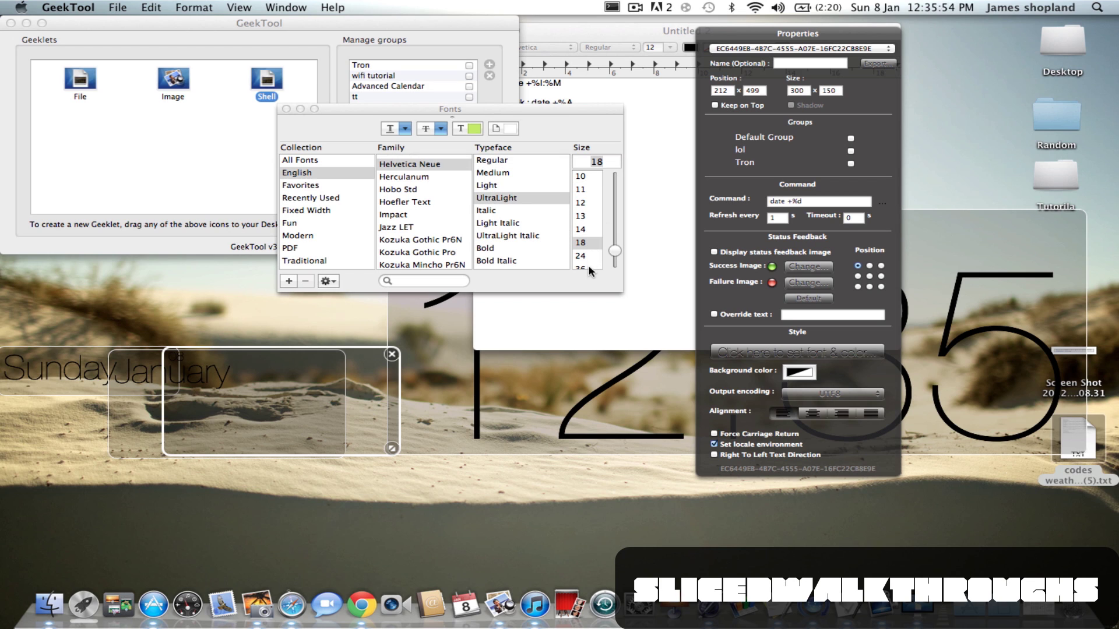
scroll(586, 253, "down", 2)
left_click(586, 255)
scroll(586, 255, "down", 2)
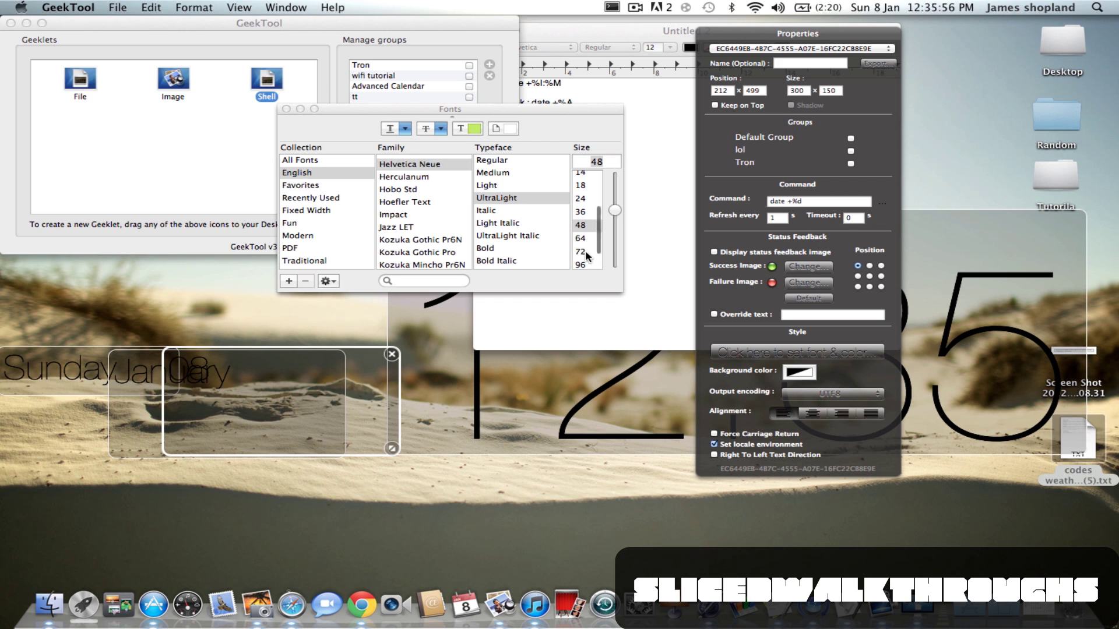
left_click(585, 239)
left_click_drag(281, 408, 352, 403)
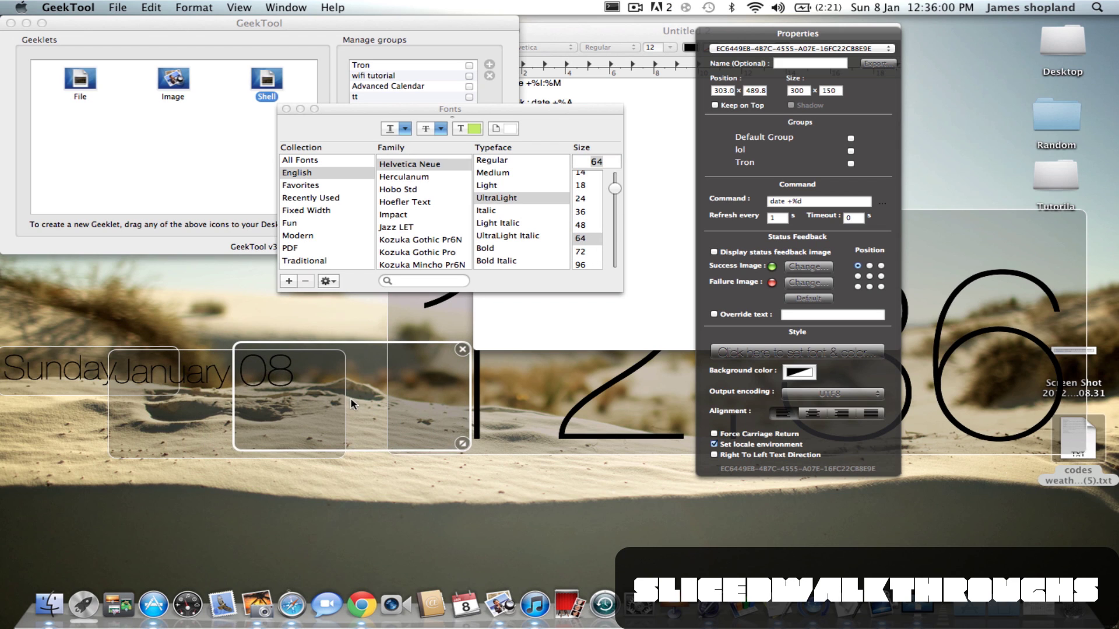
left_click(496, 175)
left_click_drag(377, 386, 379, 385)
Fine-tune the date line by nudging the weekday geeklet to about 1, 495 and the month geeklet to about 149, 503
left_click(203, 376)
left_click_drag(203, 376, 210, 373)
left_click_drag(79, 372, 79, 371)
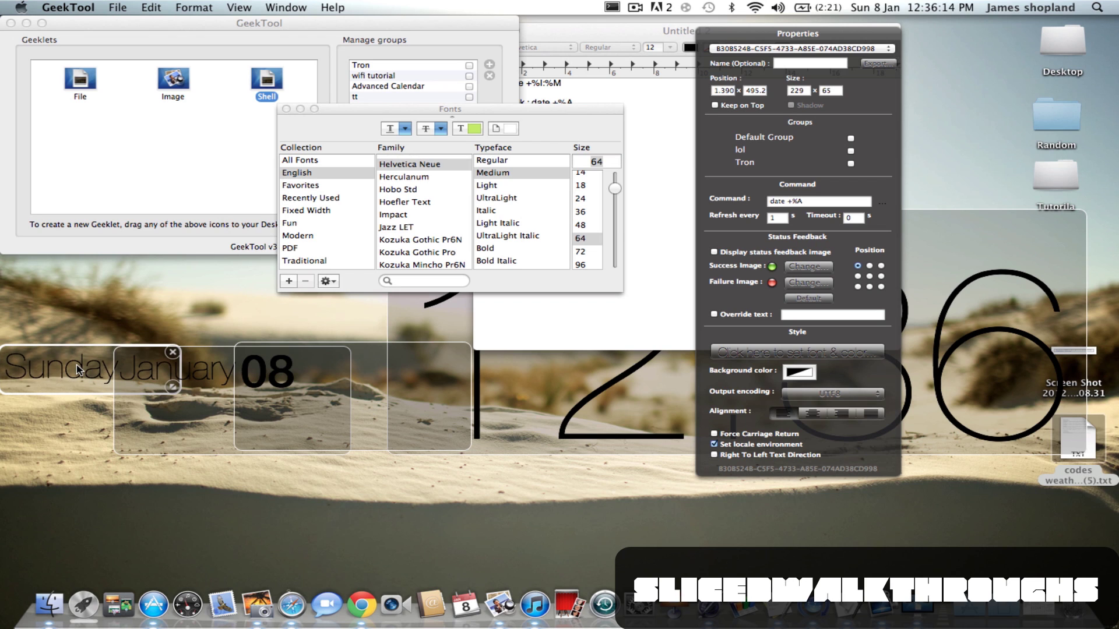
left_click(213, 385)
left_click_drag(213, 384, 214, 386)
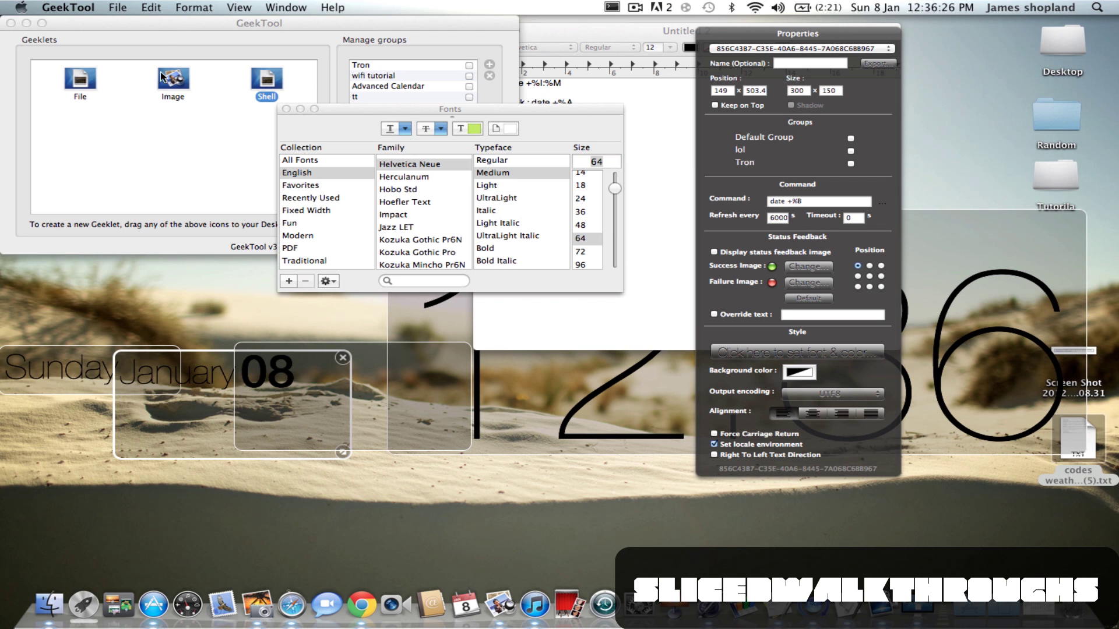
Clear the desktop by closing the Fonts window, minimising the TextEdit notes and moving the GeekTool window aside
left_click(285, 109)
left_click(528, 31)
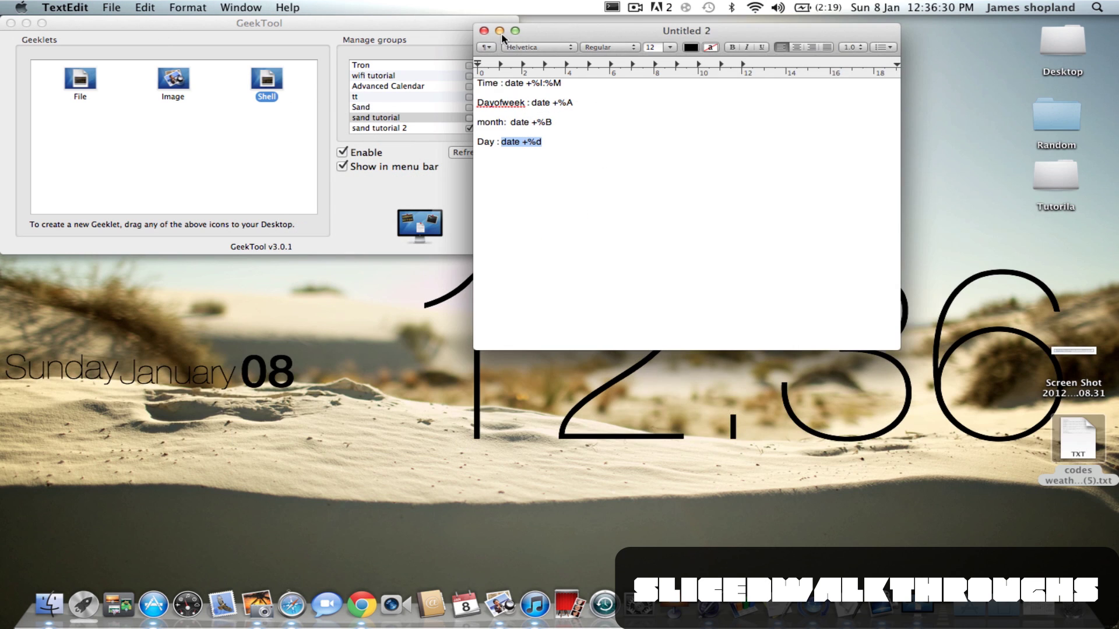
left_click(500, 30)
left_click_drag(422, 19, 1053, 19)
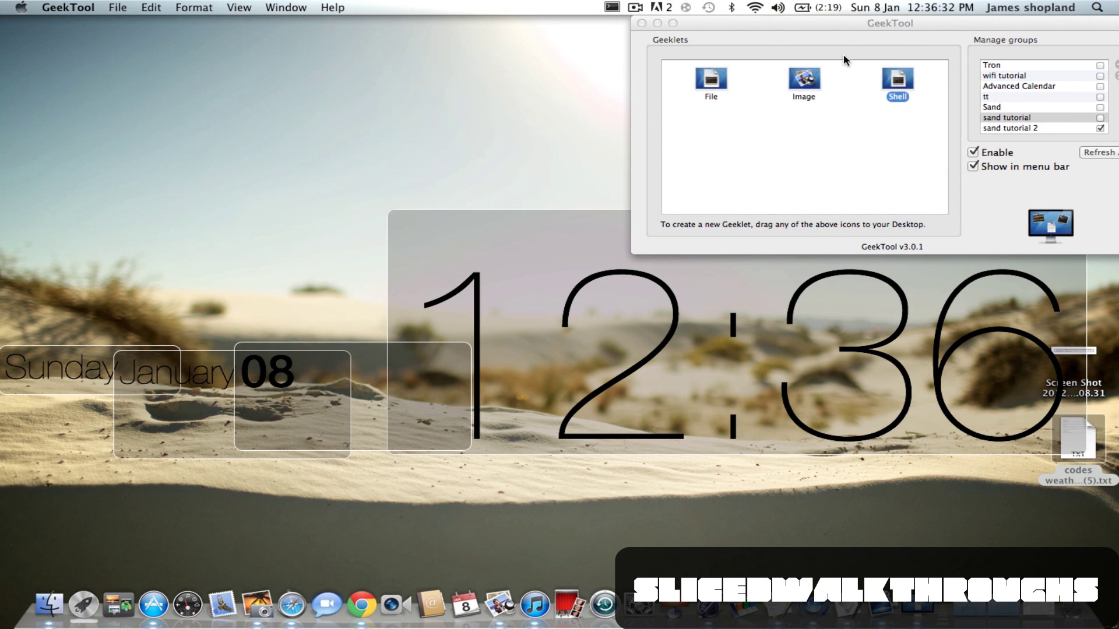
Add an Image geeklet at about 95, 167 and load Sand.png from All My Files as its picture
left_click_drag(792, 23, 806, 221)
left_click_drag(804, 82, 194, 181)
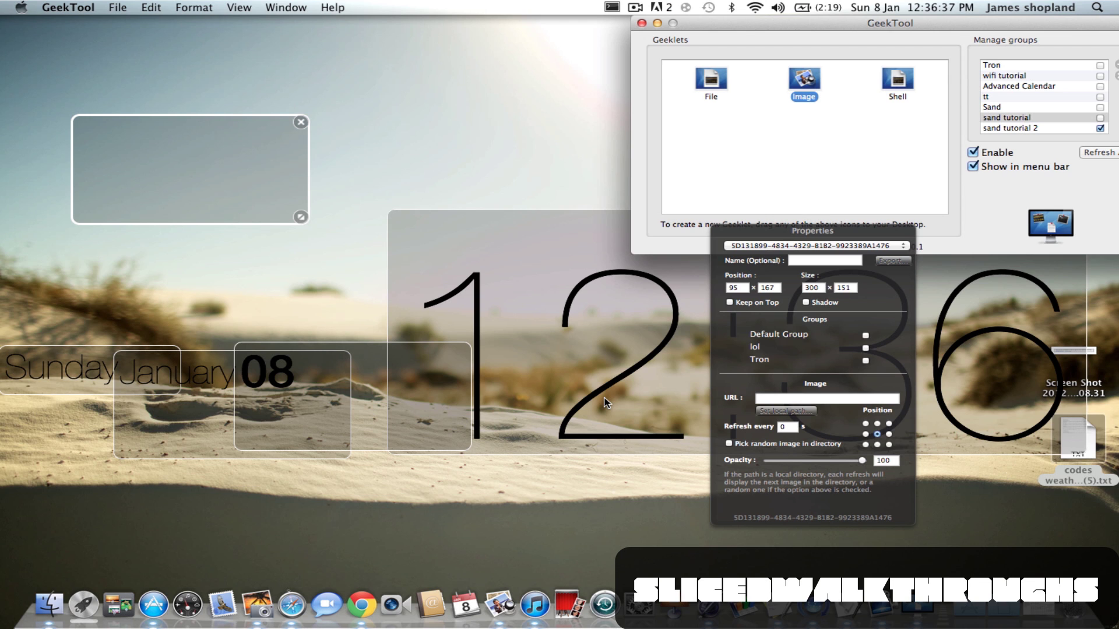
left_click(762, 412)
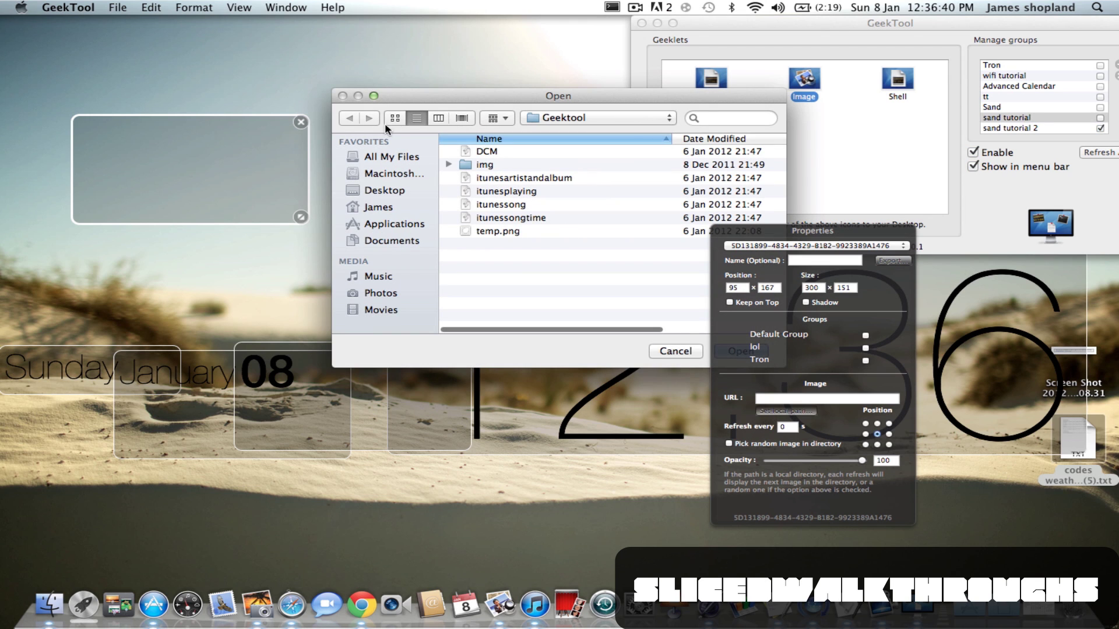
left_click(394, 157)
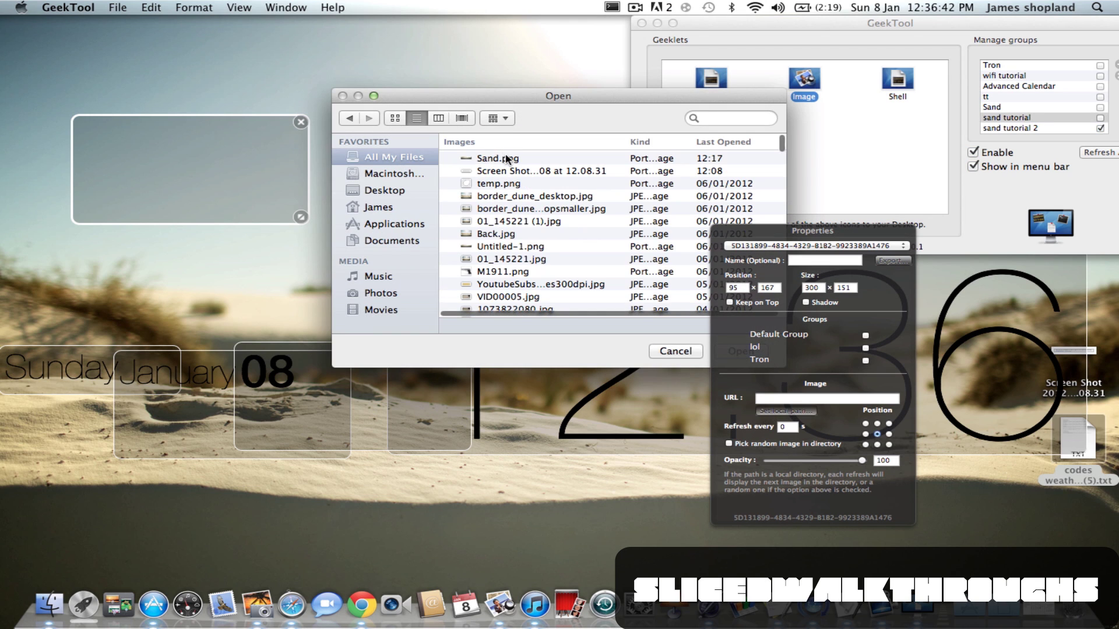
left_click(507, 158)
left_click_drag(627, 106, 589, 105)
left_click(695, 351)
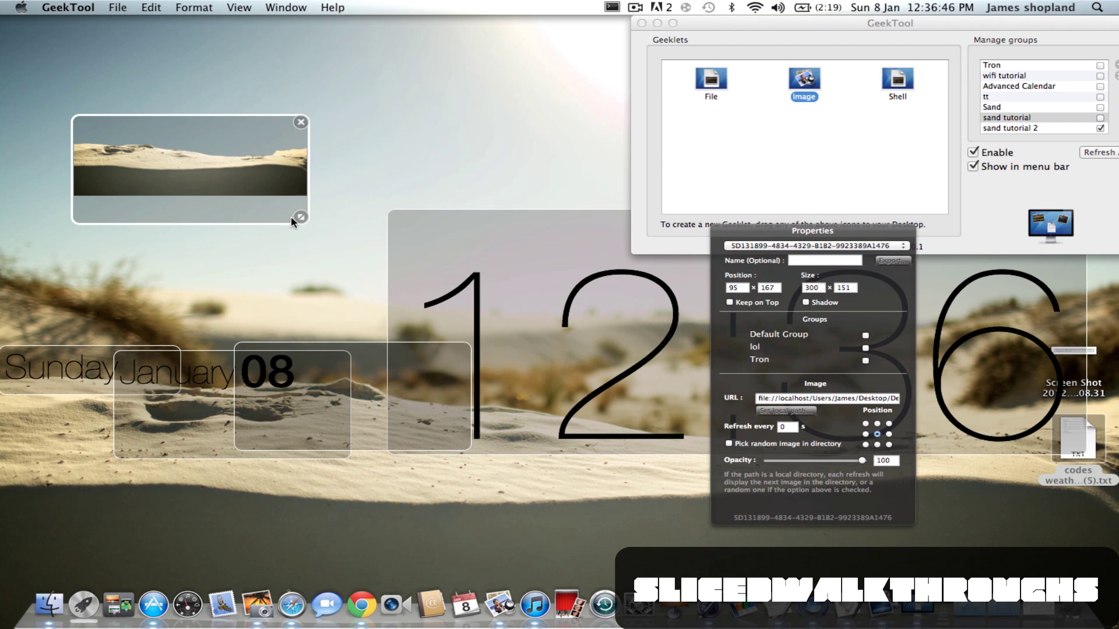
Enlarge the sand image geeklet to about 1430 × 525 and align it with the wallpaper's dune at about 3, 456
left_click_drag(299, 218, 728, 434)
left_click_drag(365, 188, 299, 335)
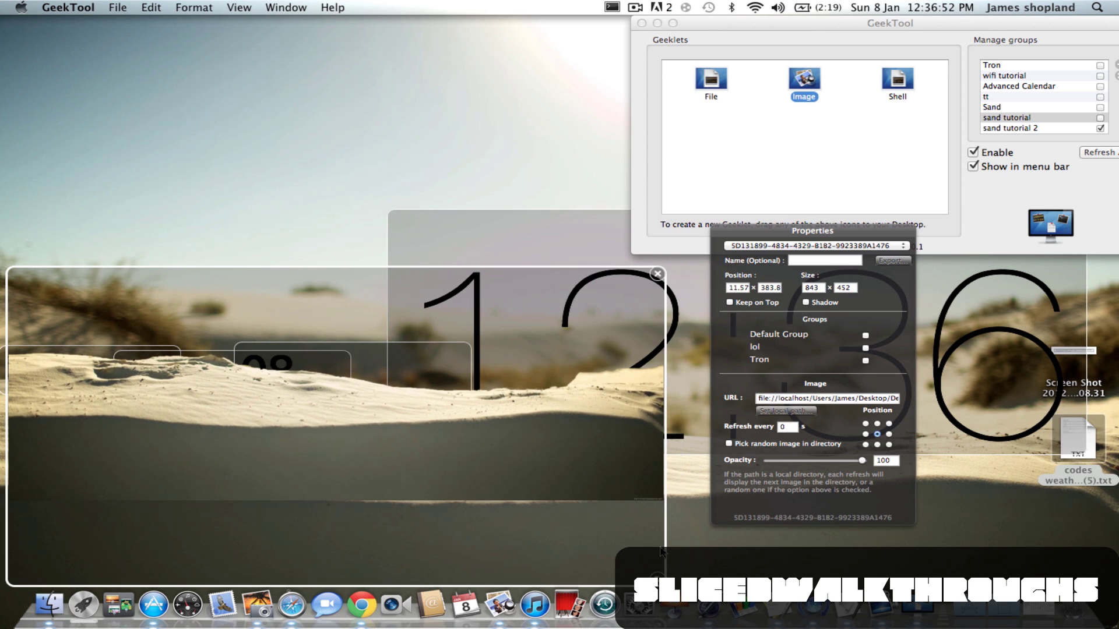
left_click_drag(706, 574, 1117, 576)
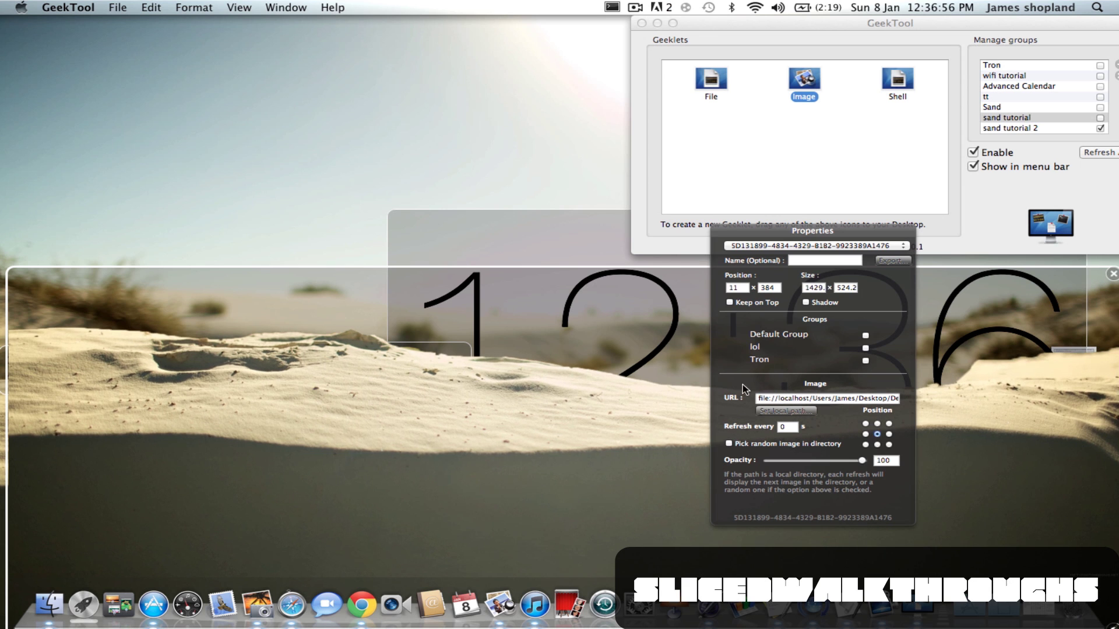
left_click_drag(590, 421, 582, 473)
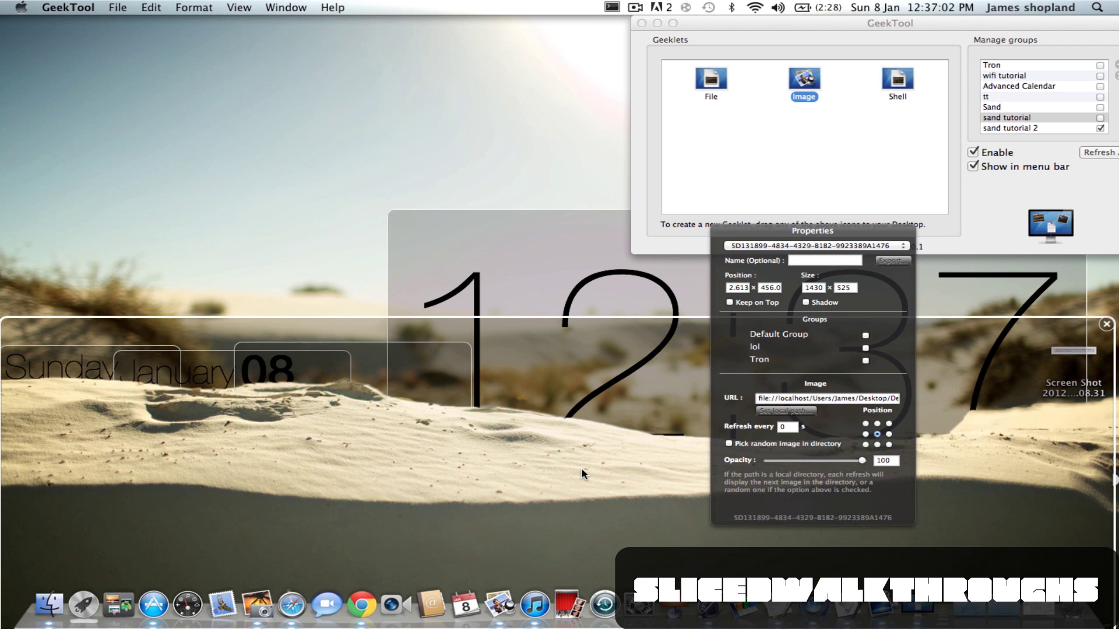
left_click(256, 143)
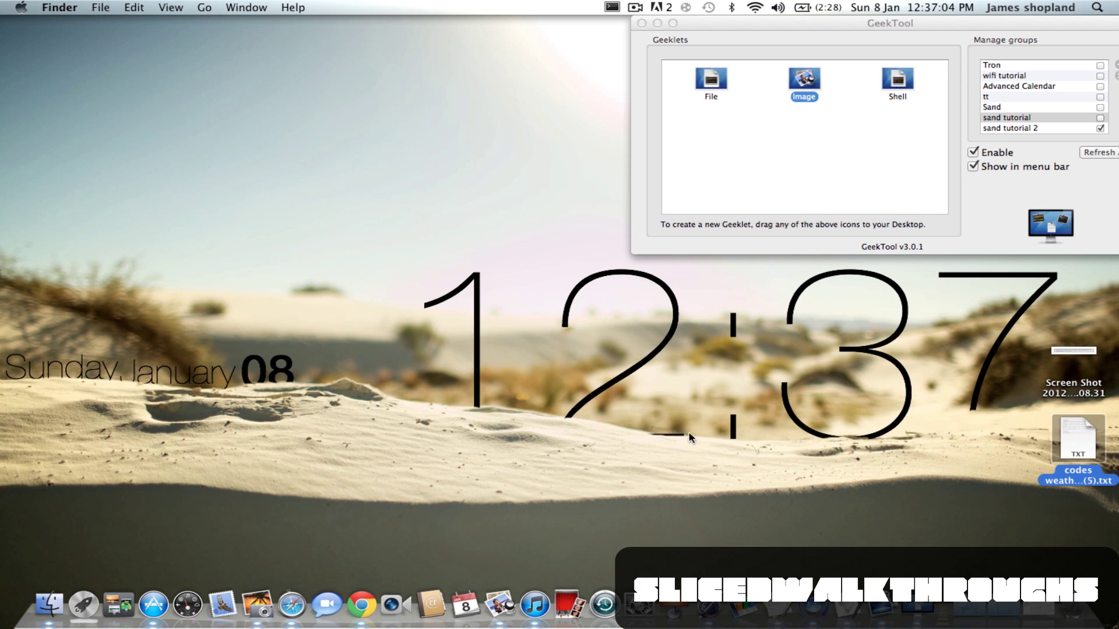
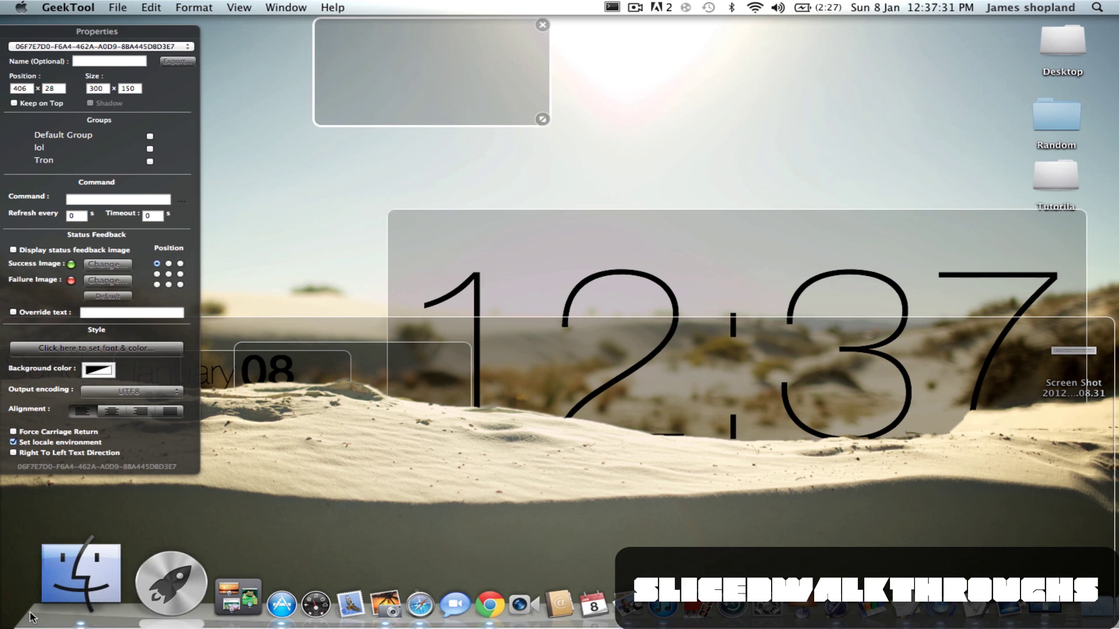
Search Finder for weather, open codes weather (5).txt and go through its scripts to the Weather Grab Image Script
left_click(61, 594)
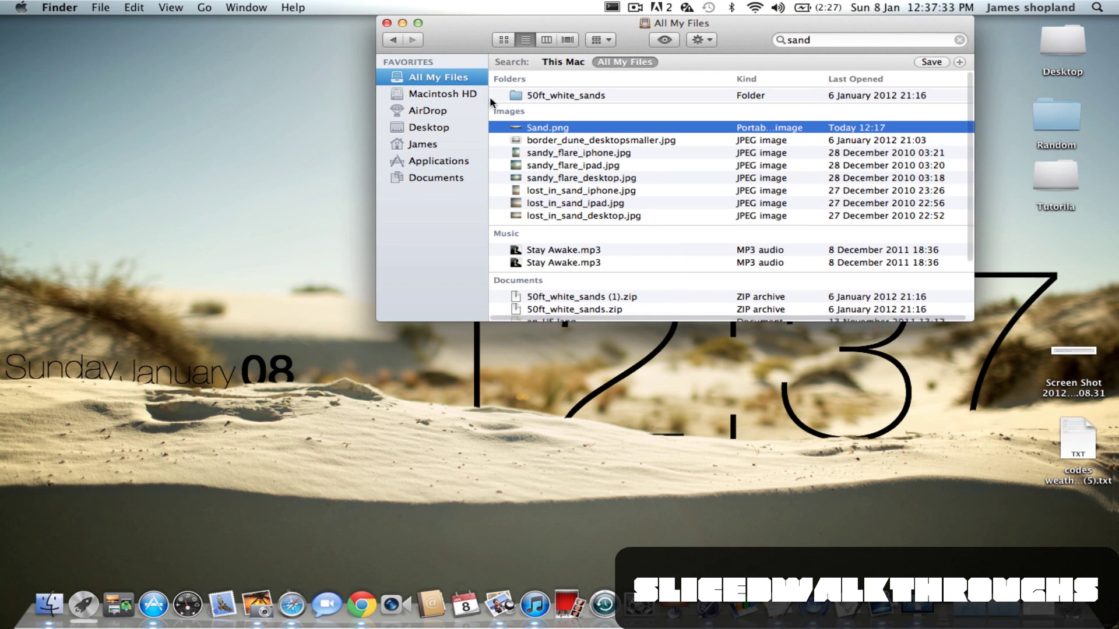
left_click(906, 40)
key("BackSpace")
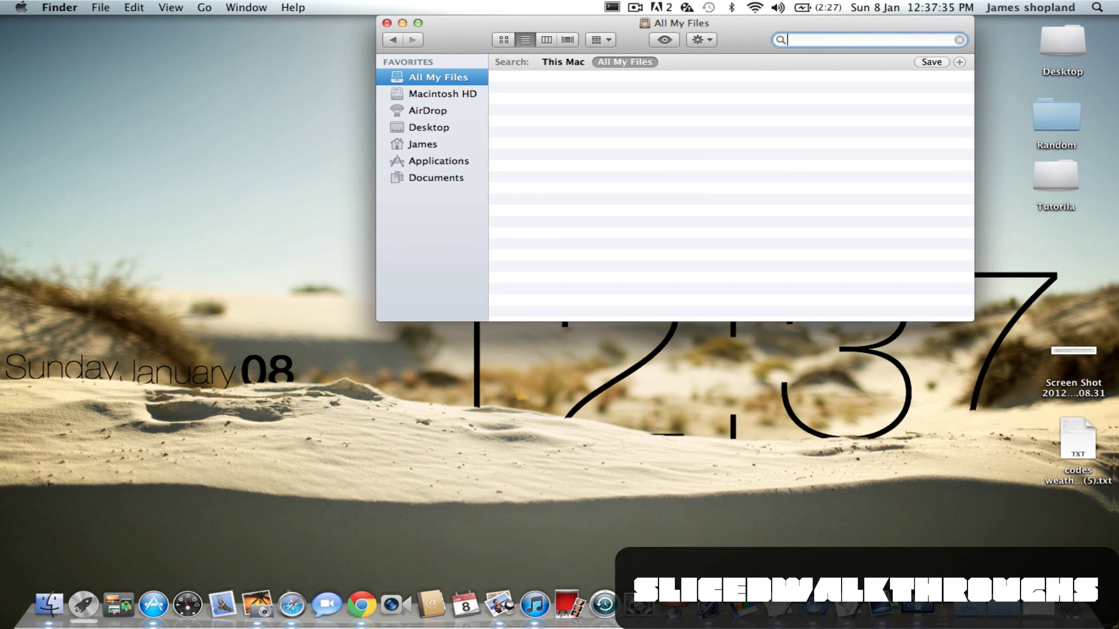
type("weather")
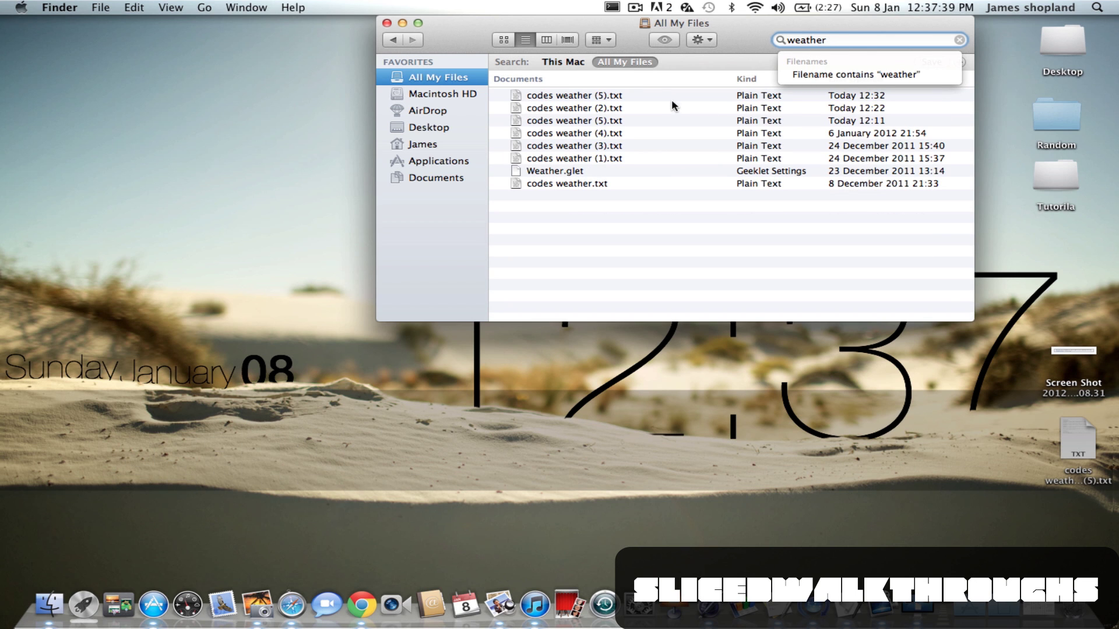
double_click(597, 96)
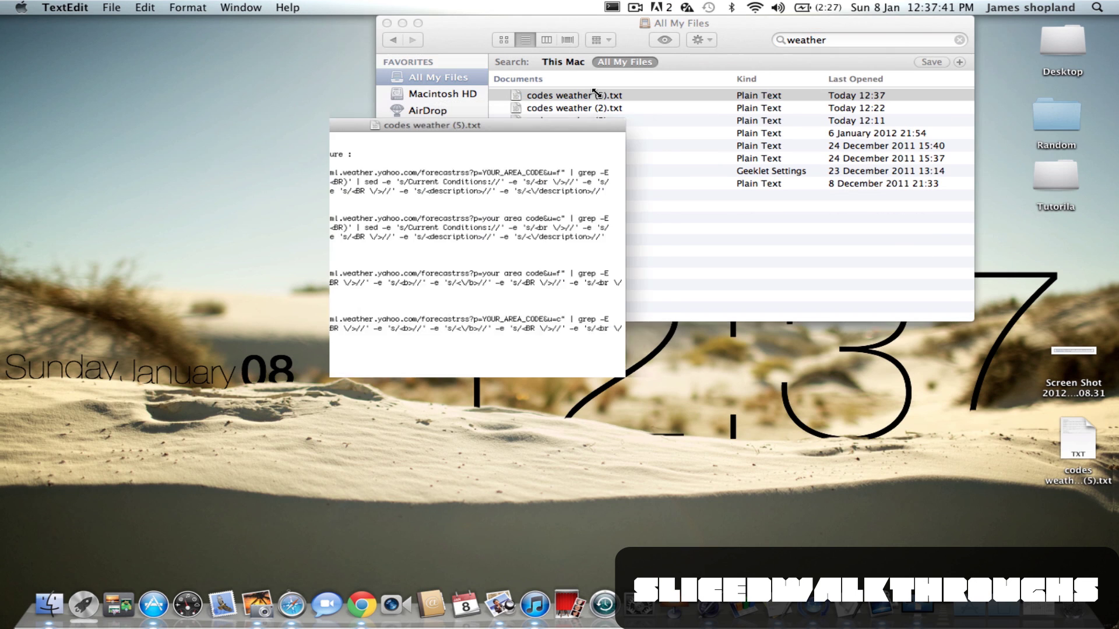
left_click(402, 25)
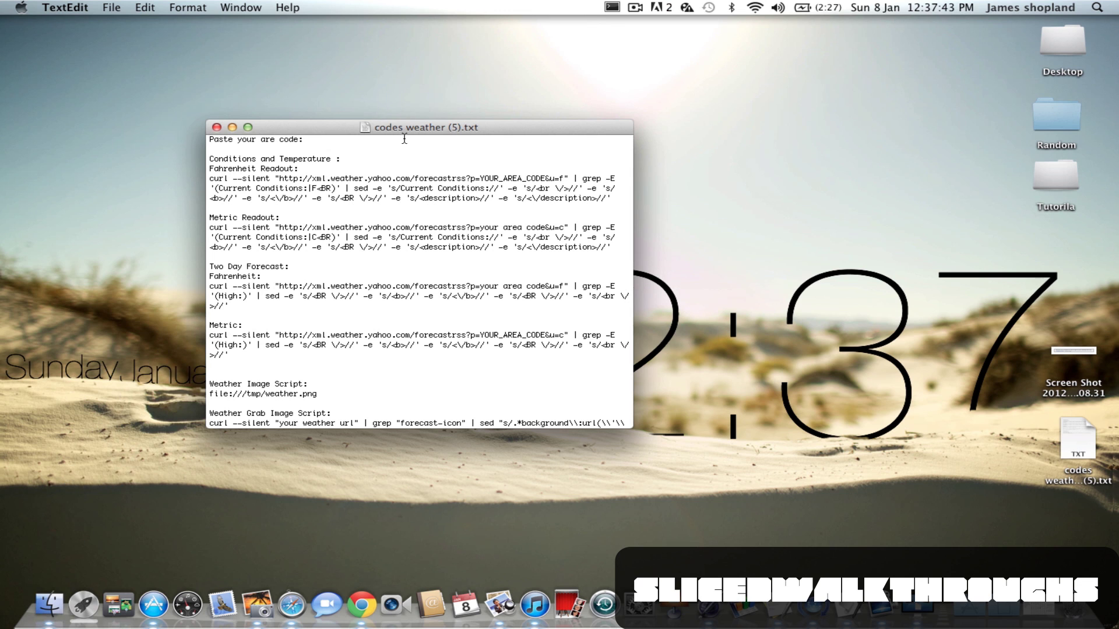
left_click_drag(387, 129, 530, 86)
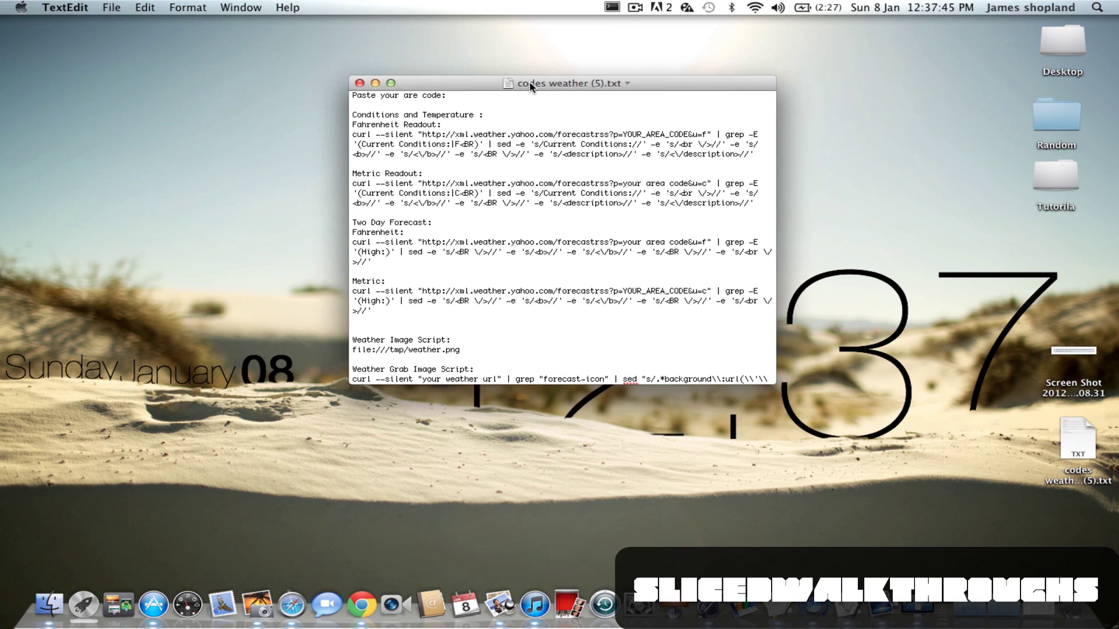
scroll(454, 270, "down", 1)
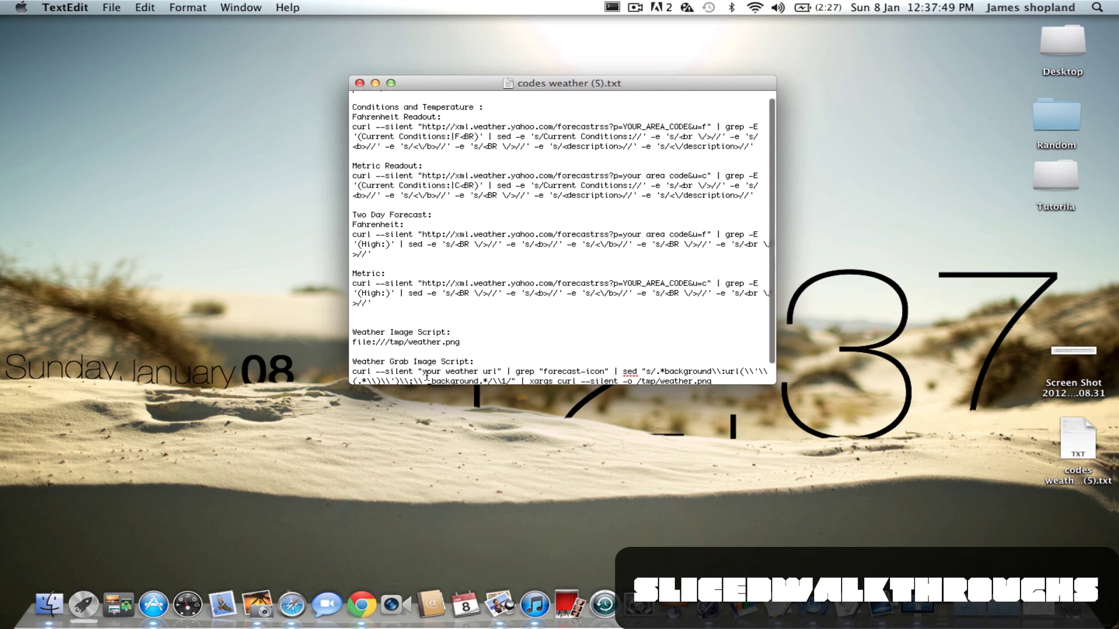
scroll(390, 380, "down", 1)
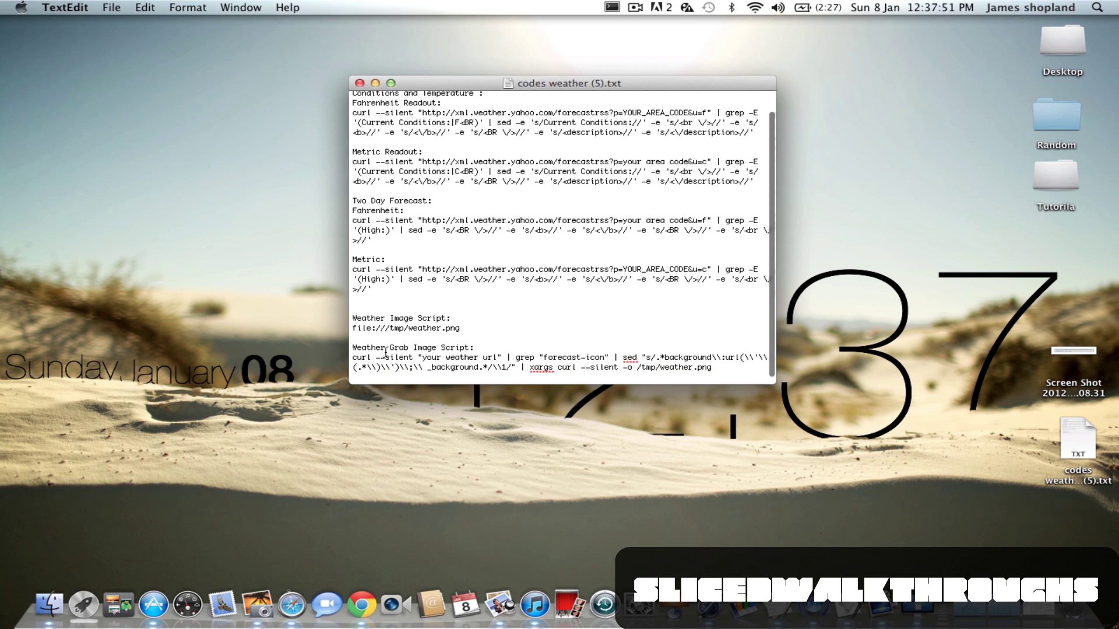
Switch to Chrome and search the web for yahoo weather
left_click(361, 603)
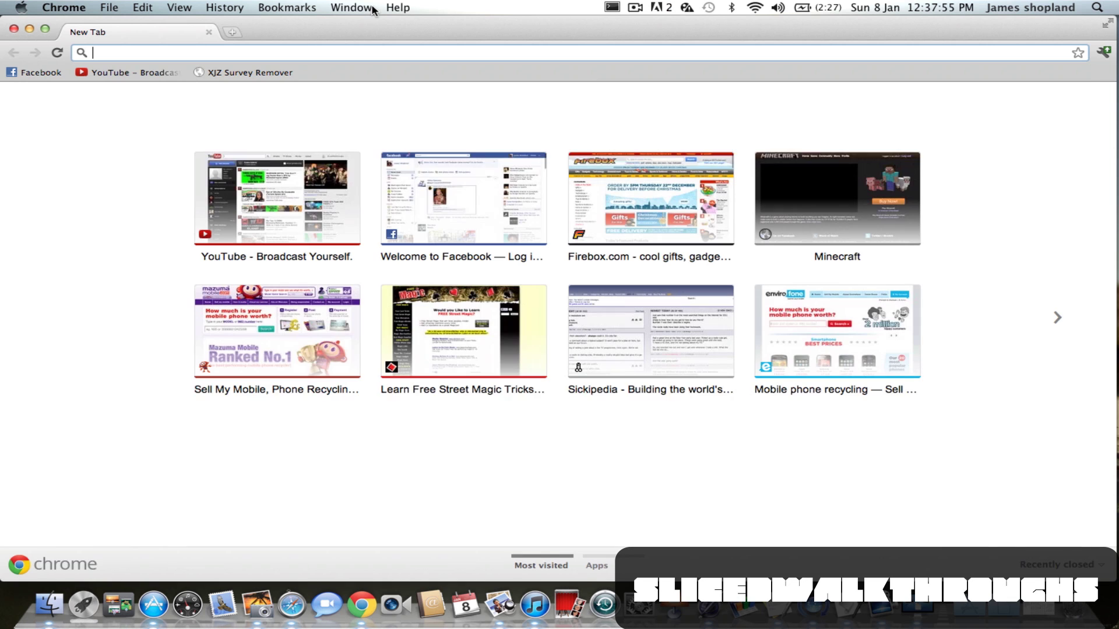
type("yahoo weathe")
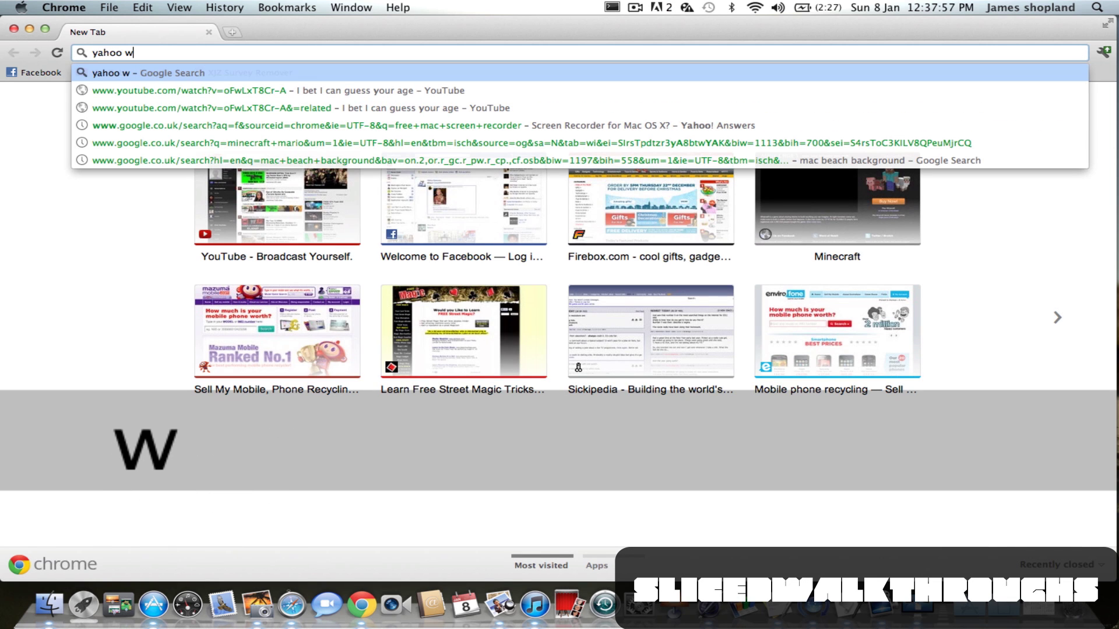
type("r")
key("Return")
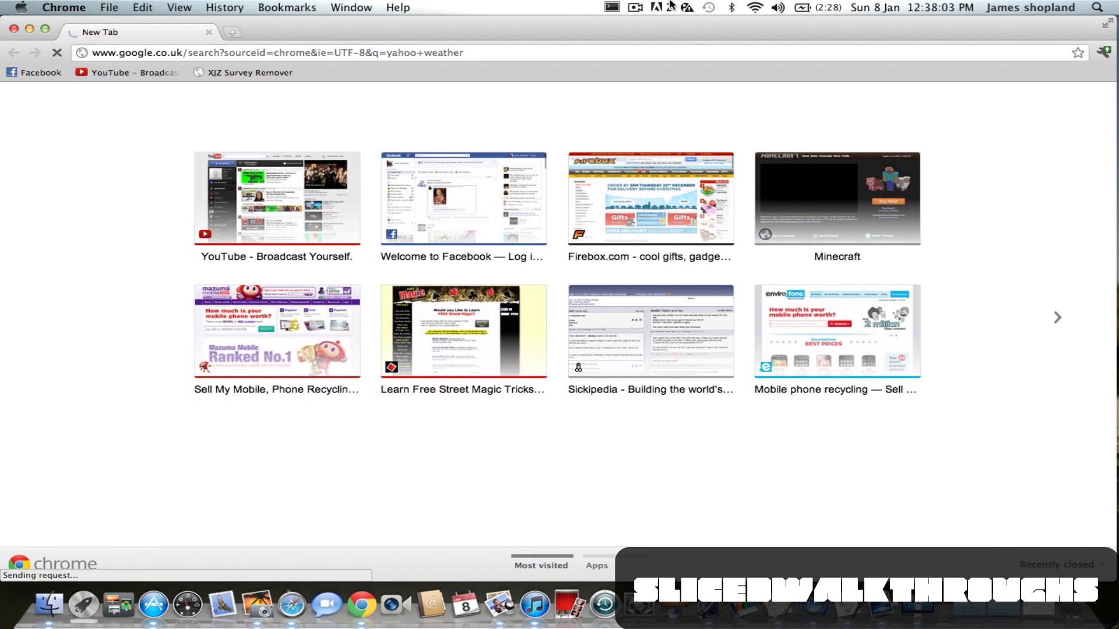
Turn the Mac's Wi-Fi off and back on to restart the network connection
left_click(755, 8)
left_click(757, 9)
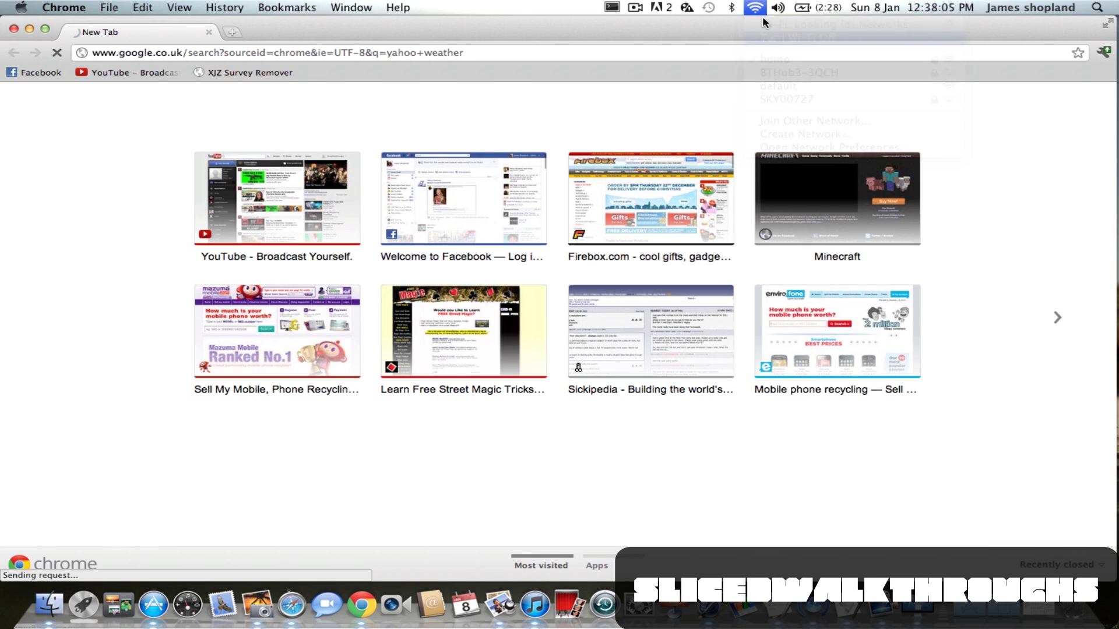
left_click(757, 9)
left_click(778, 39)
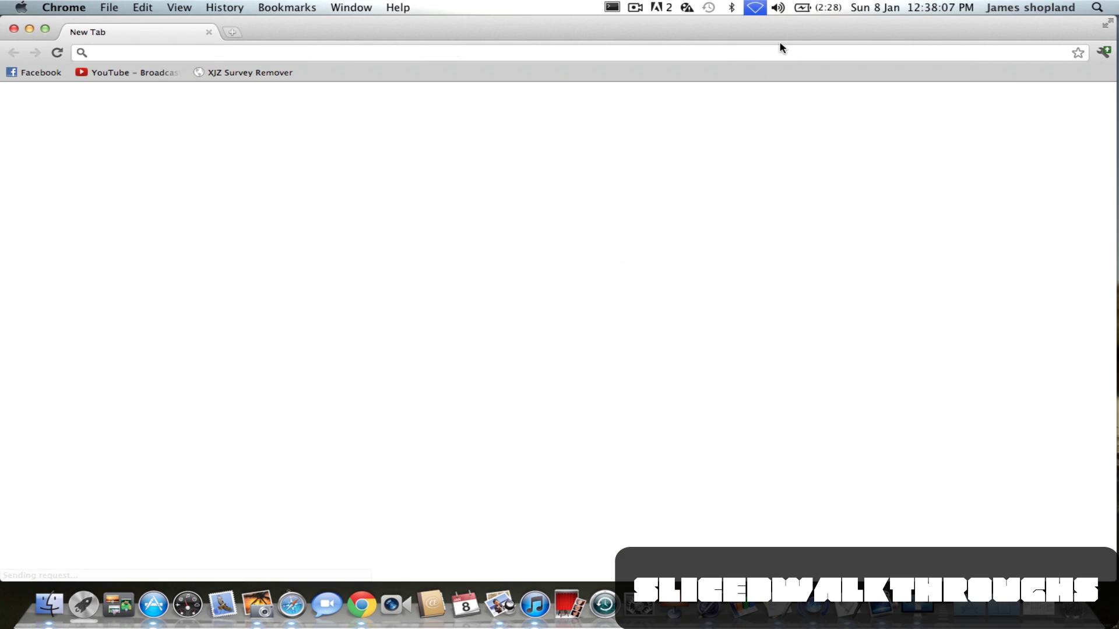
Try to search the web for yahoo weather in the current browser tab
left_click(426, 53)
type("y")
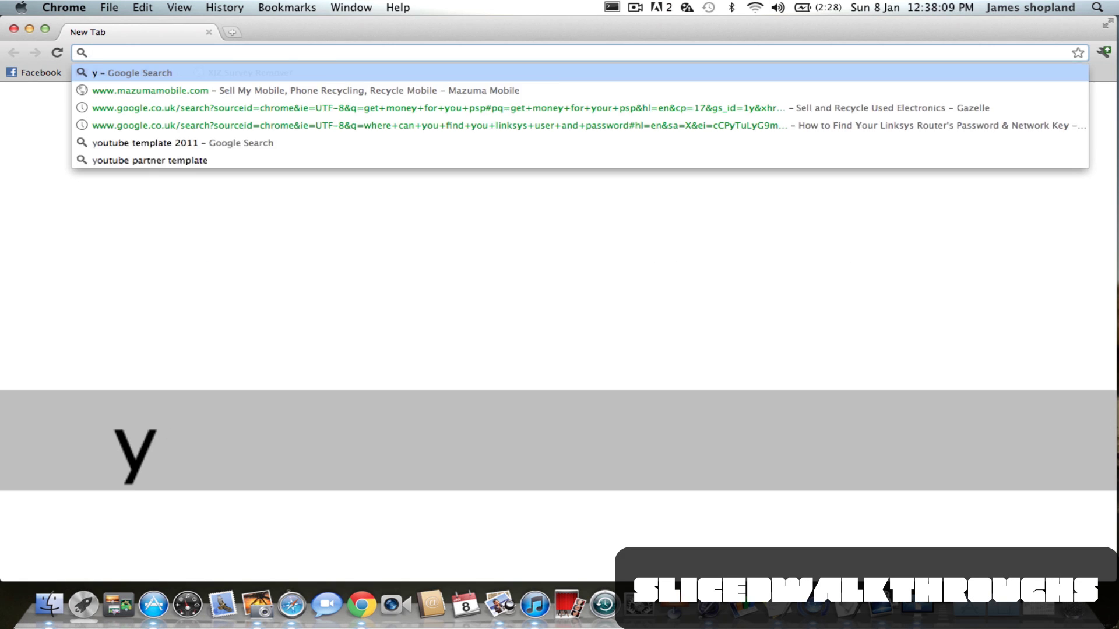
type("ahoo weather")
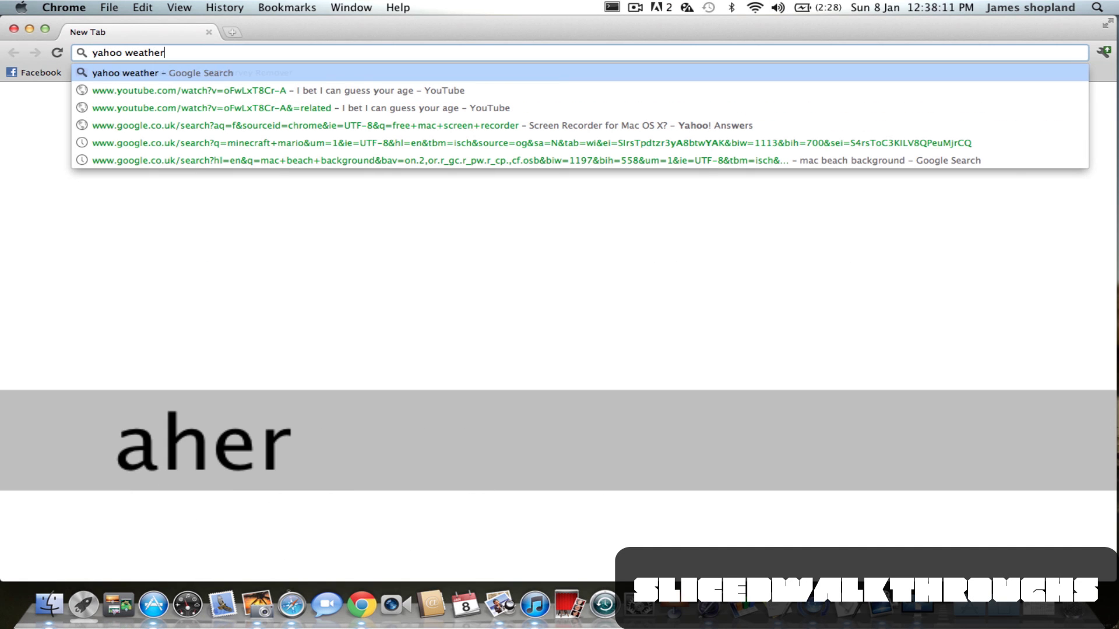
key("Return")
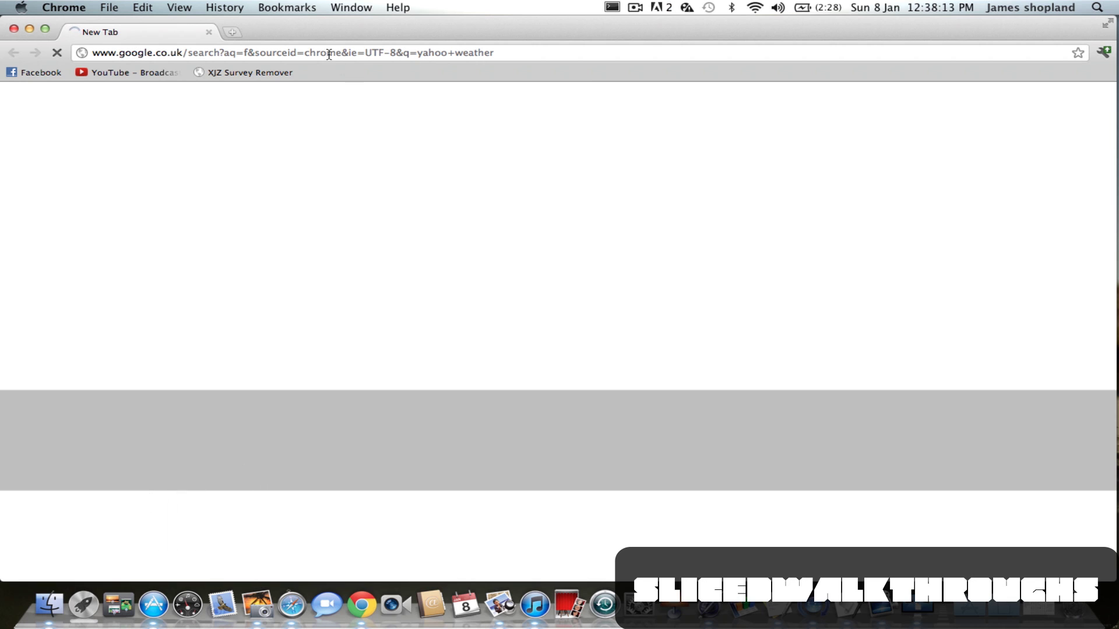
Search for yahoo wether in a new browser tab and open the Yahoo! Weather UK & Ireland site
left_click(238, 32)
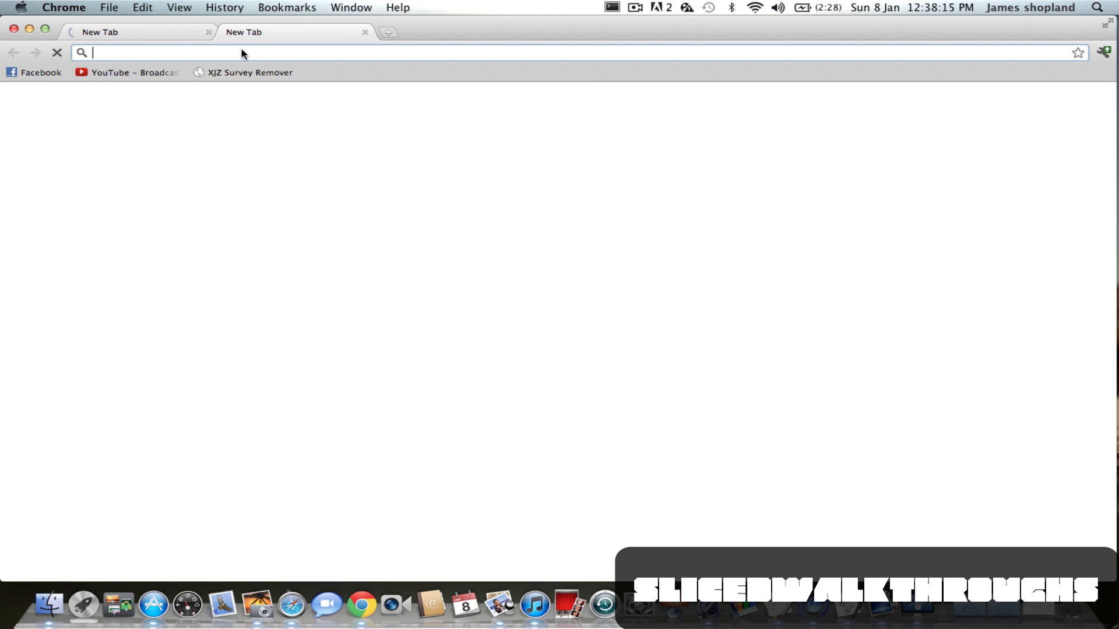
type("yahoo w")
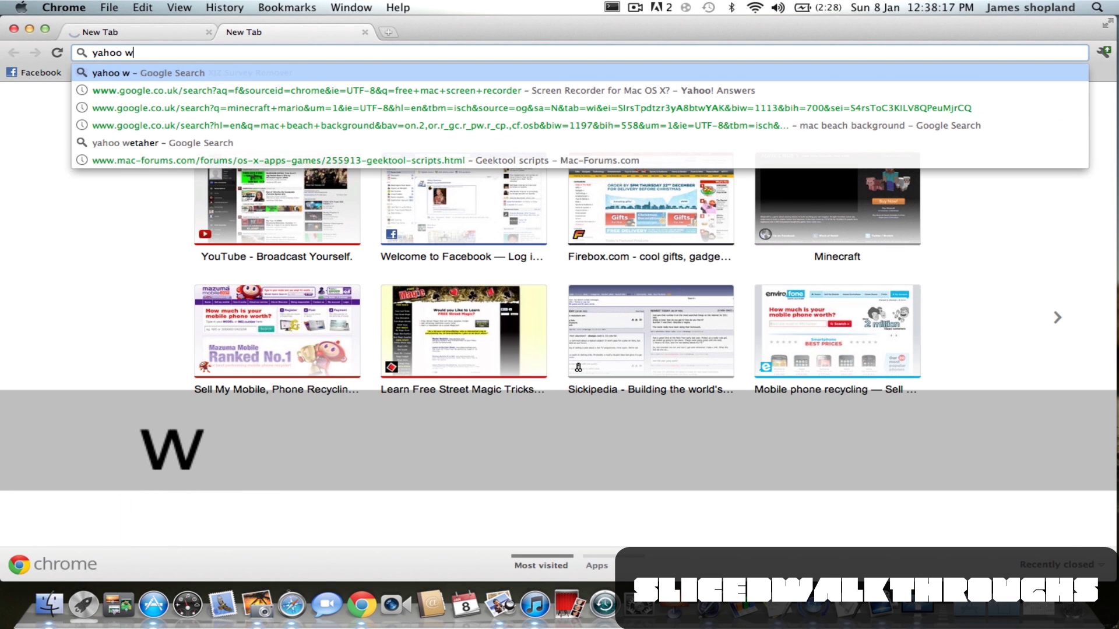
type("ether")
key("Return")
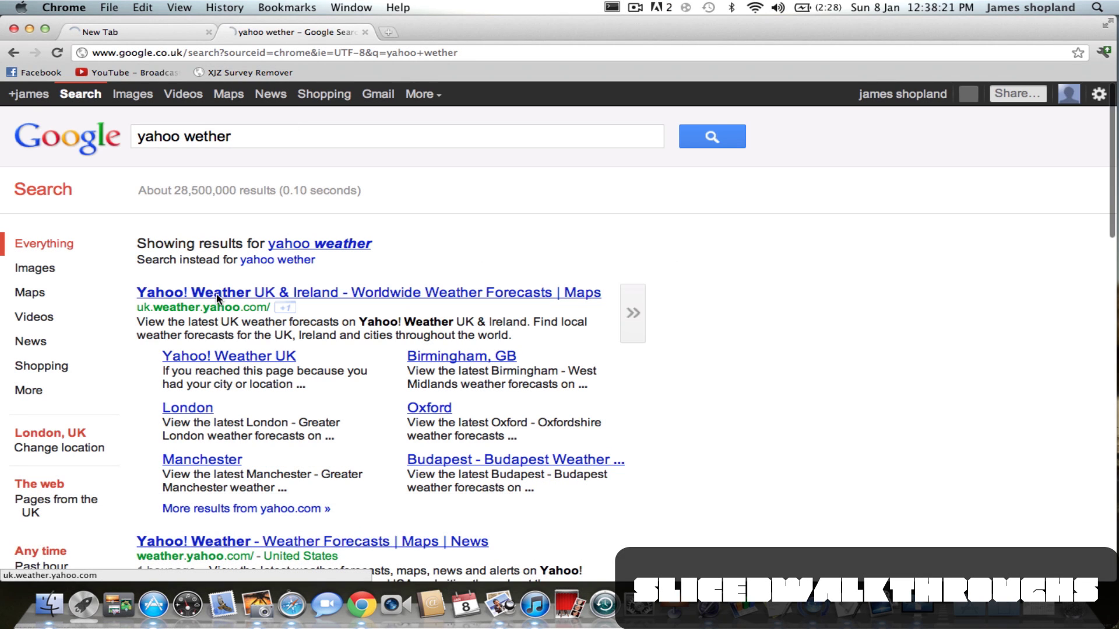
left_click(217, 298)
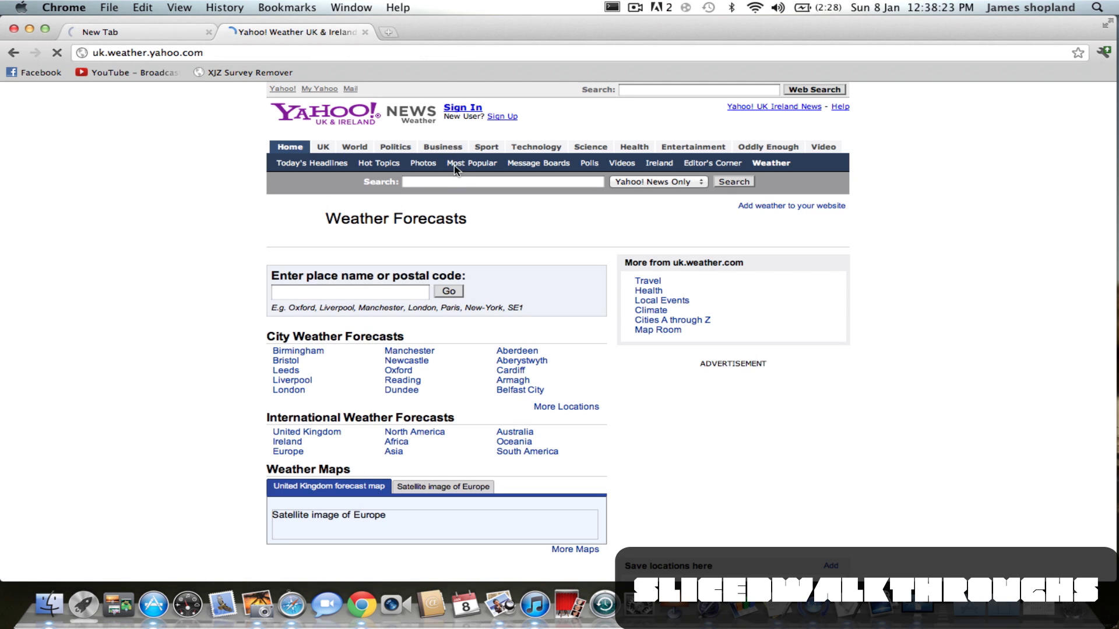
Look up london on the weather site and open the forecast for London, Greater London, England, United Kingdom
left_click(303, 294)
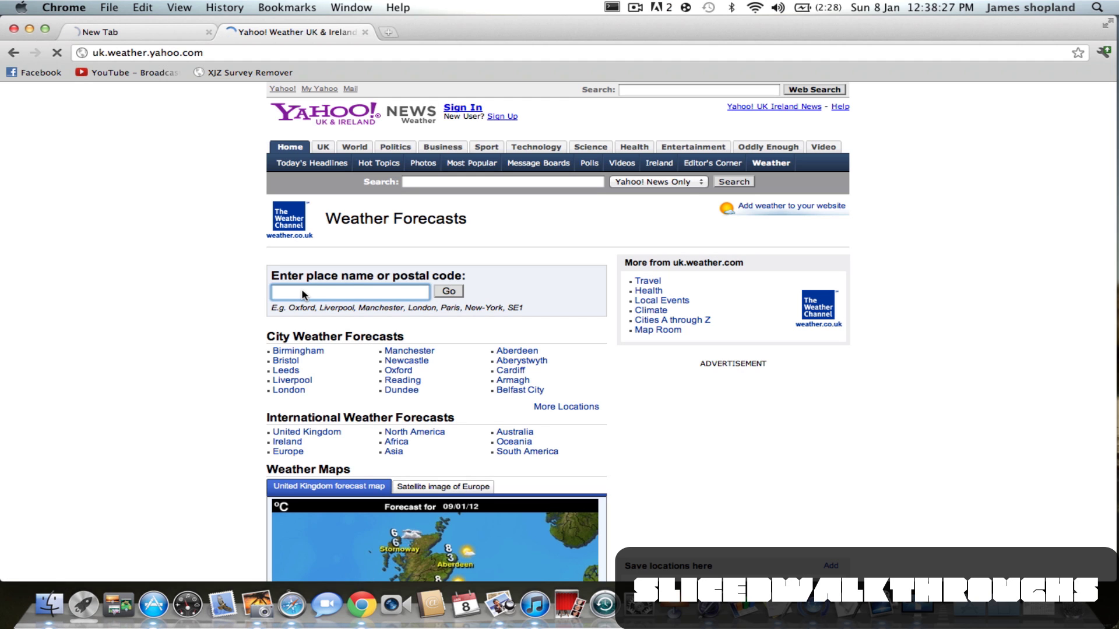
type("london")
key("Return")
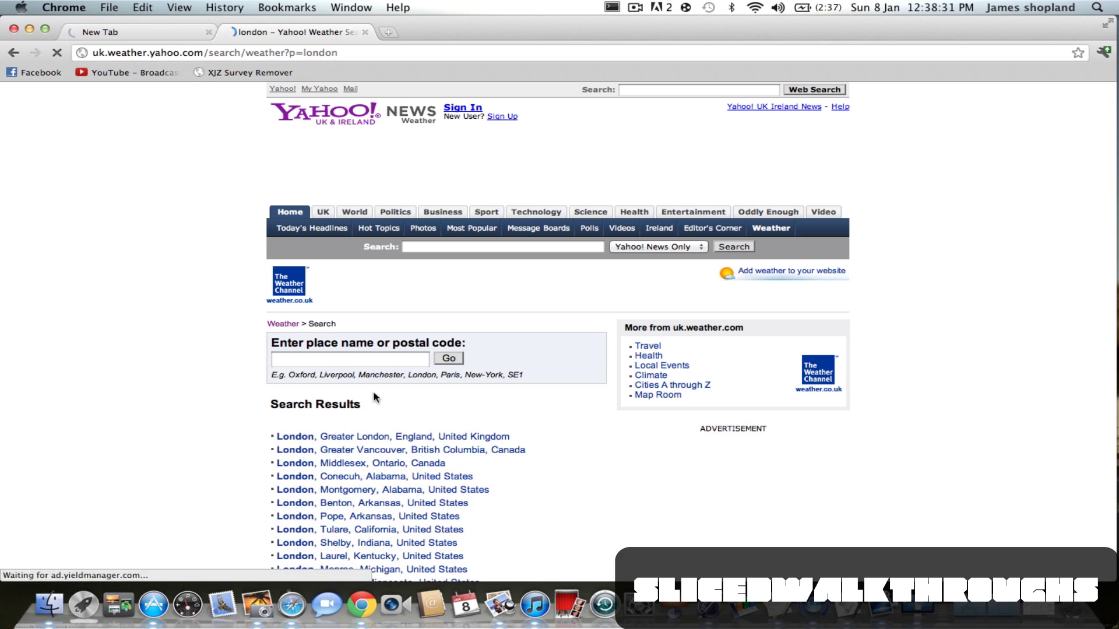
scroll(209, 370, "down", 2)
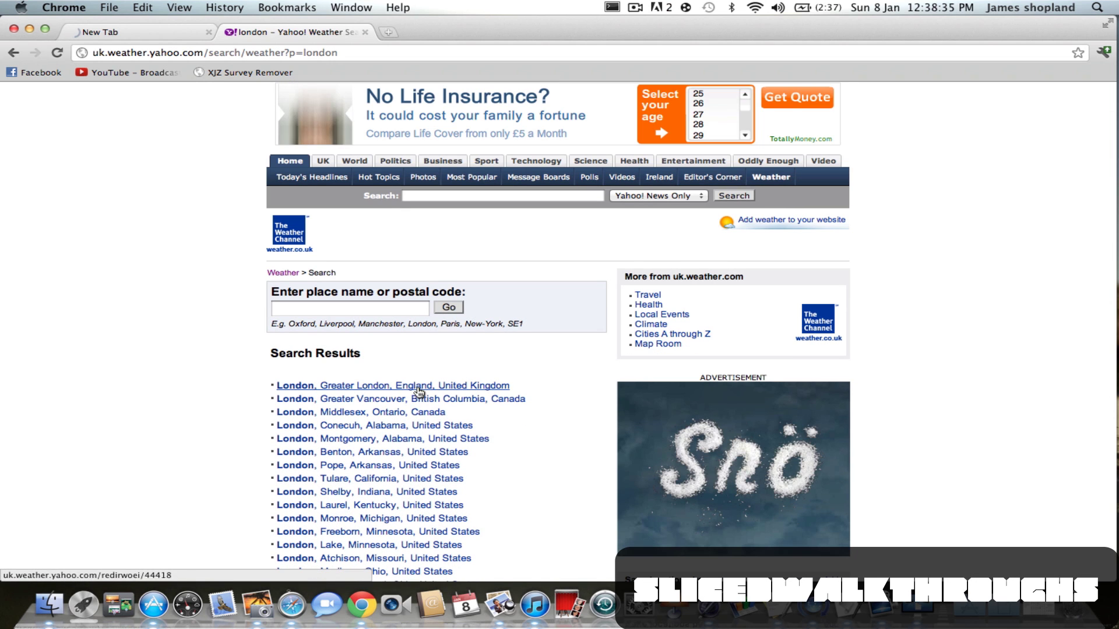
left_click(418, 387)
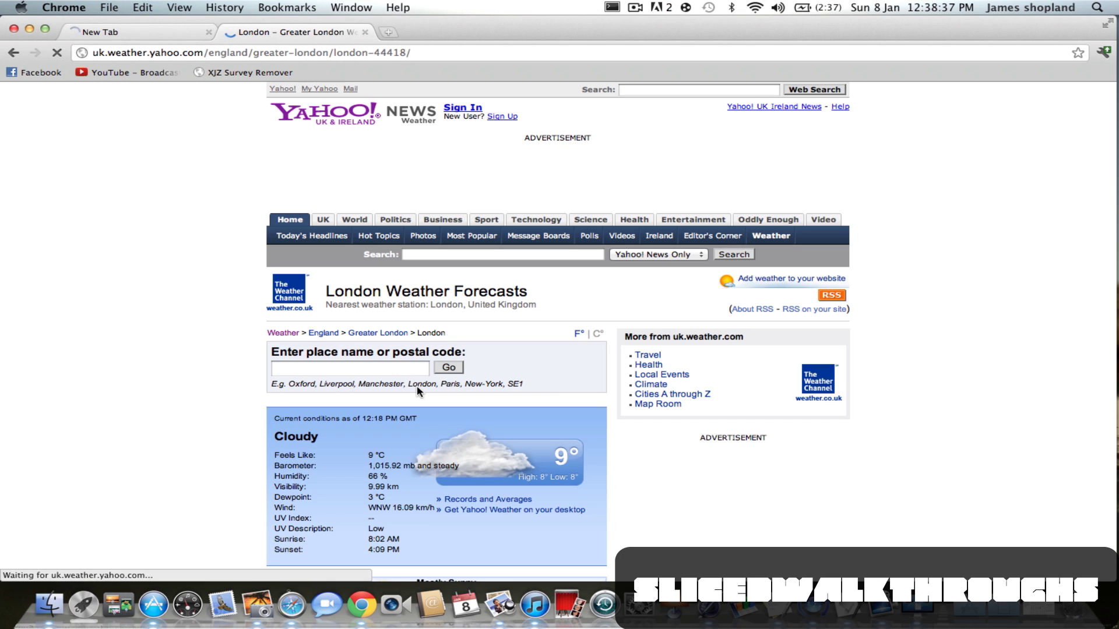
Copy the London forecast page's address and paste it over "your weather url" in the text file's Weather Grab Image Script
left_click(441, 53)
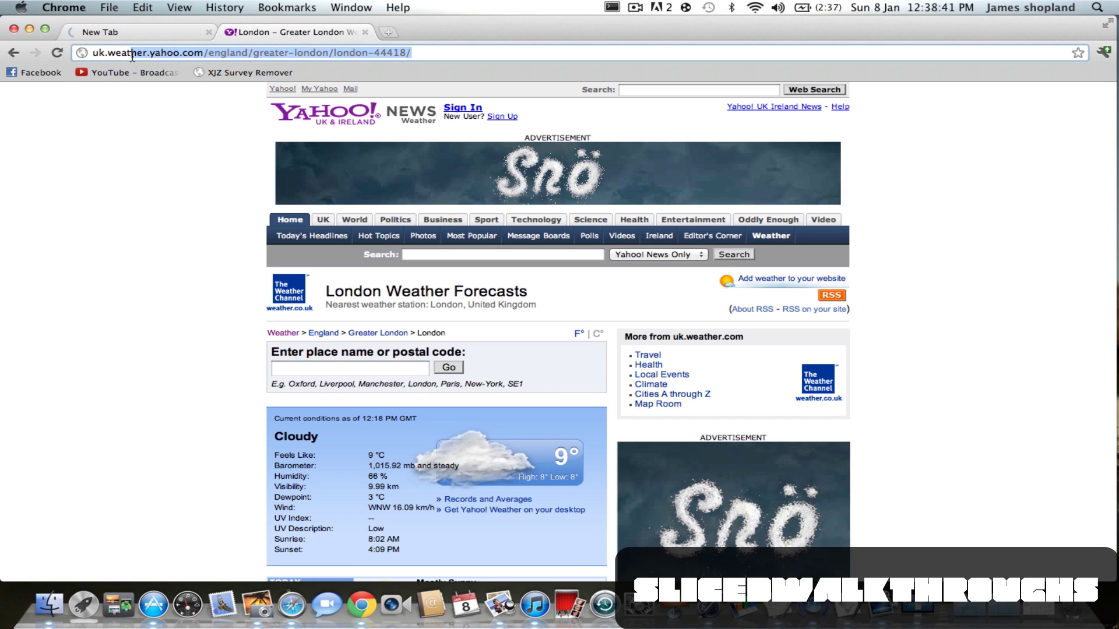
key("super+c")
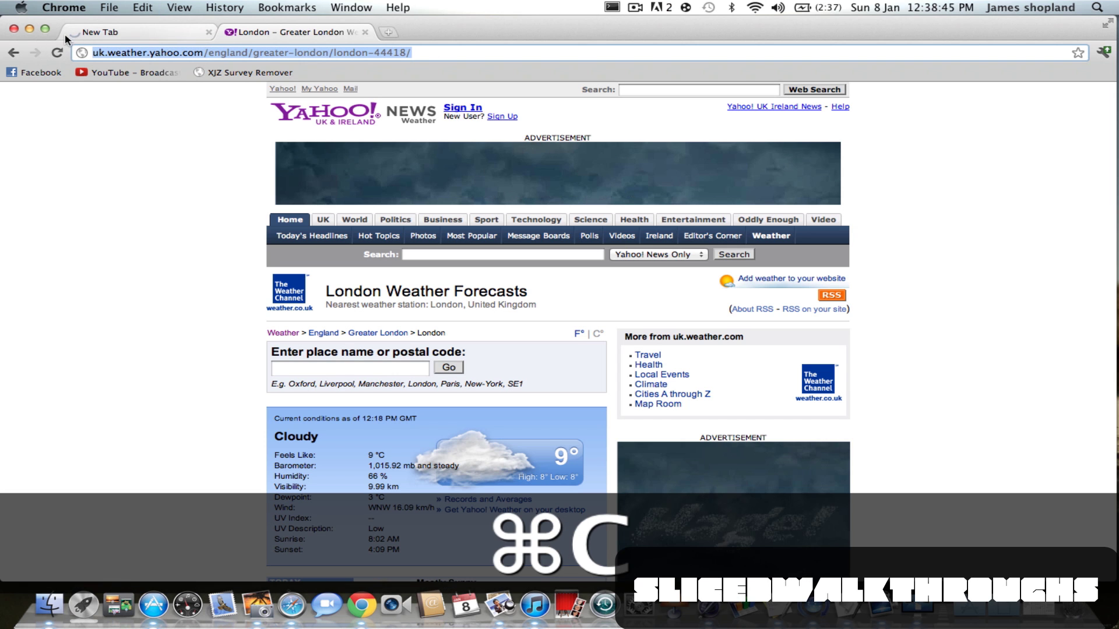
left_click(29, 28)
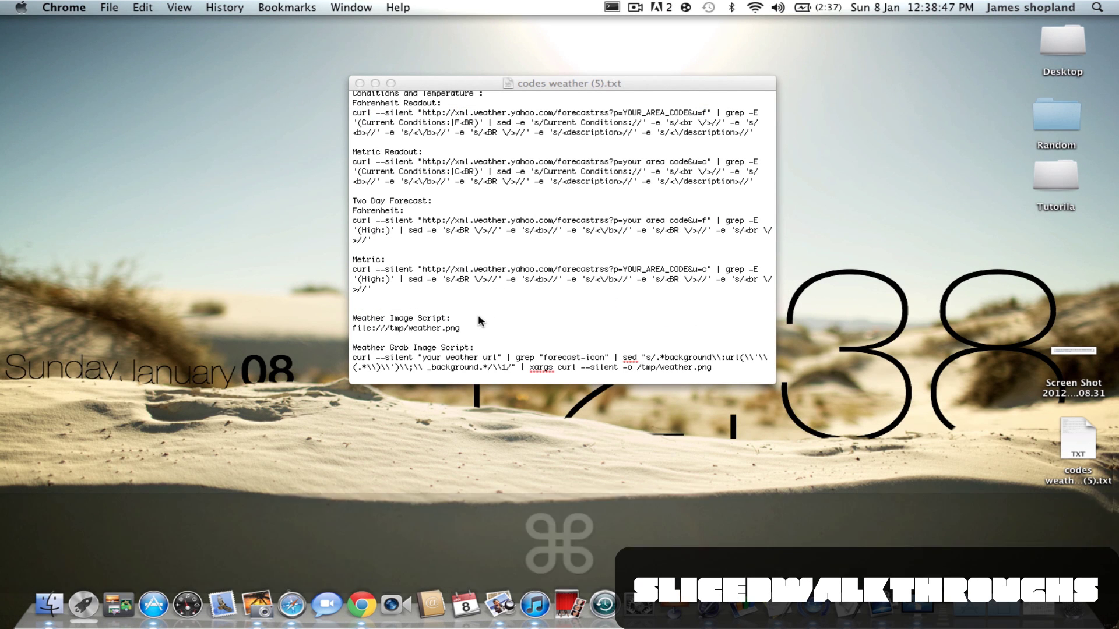
left_click(478, 314)
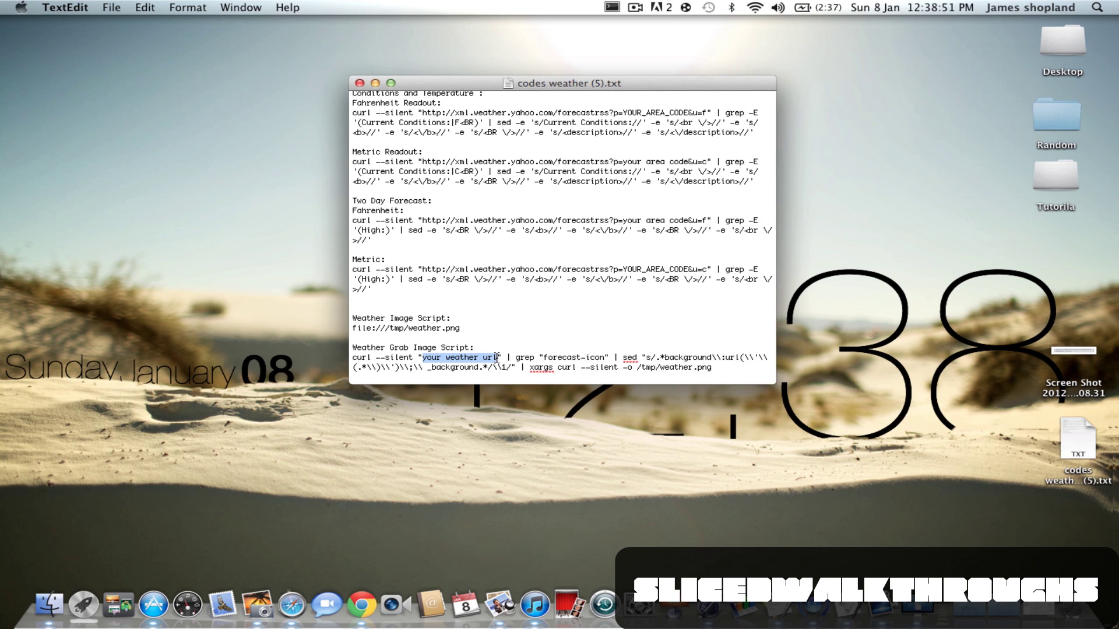
key("super+v")
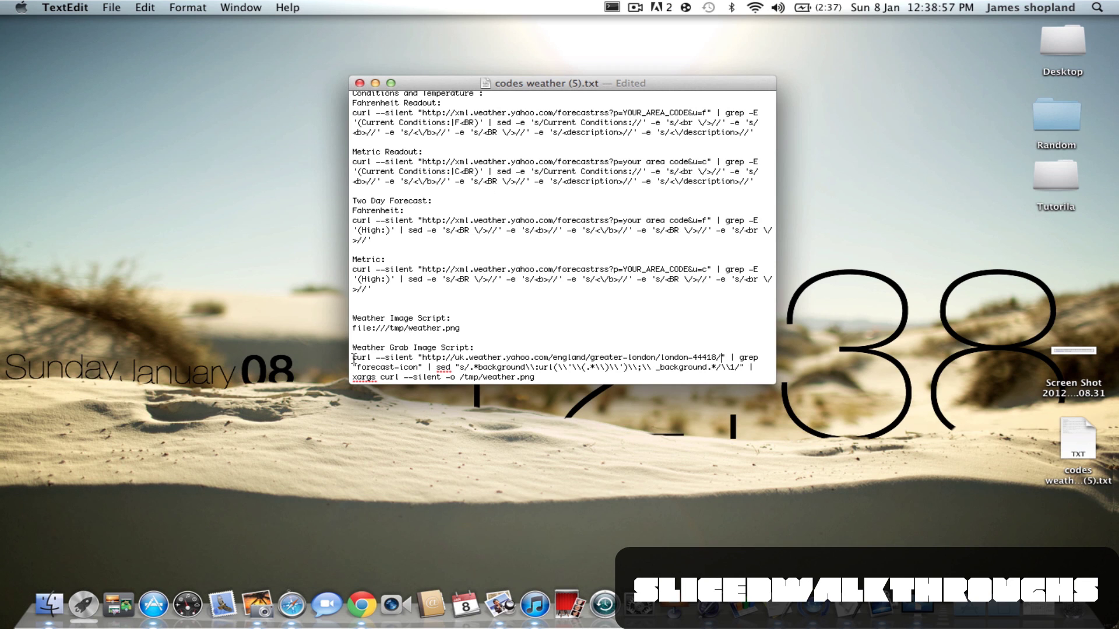
Copy the whole completed Weather Grab Image Script and paste it as the command of a new Shell geeklet in GeekTool
left_click_drag(353, 358, 553, 380)
key("super+c")
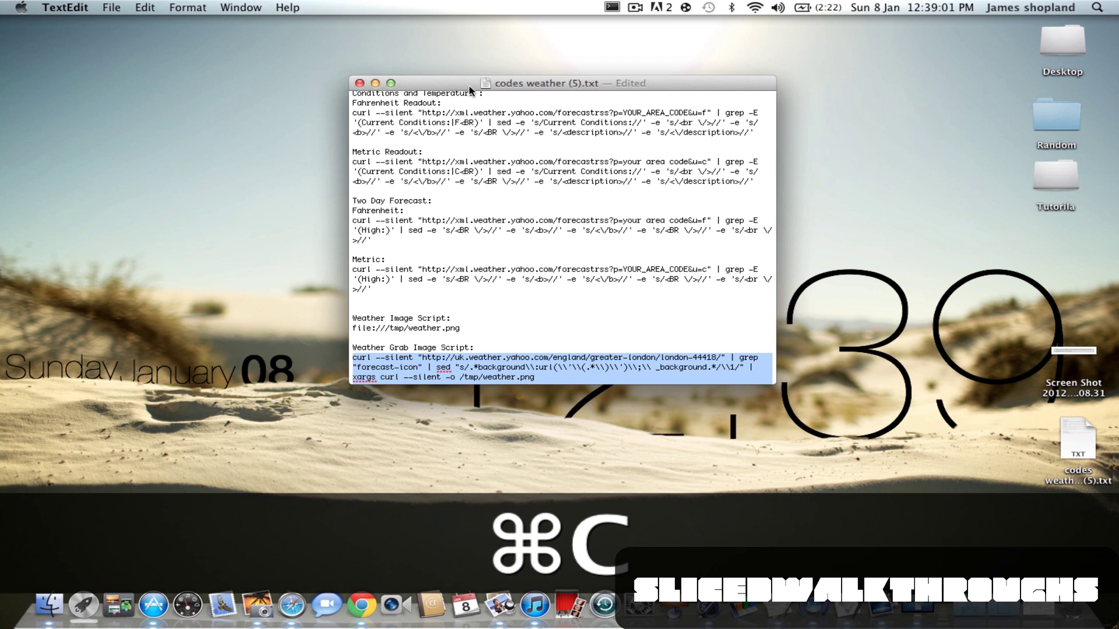
left_click_drag(468, 85, 700, 99)
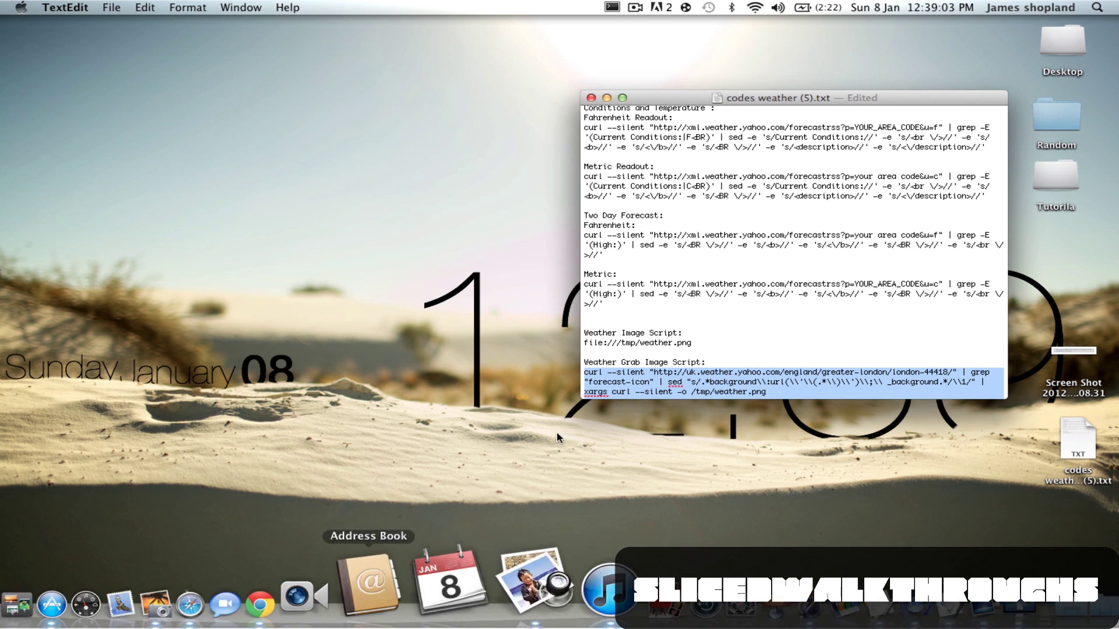
left_click(919, 606)
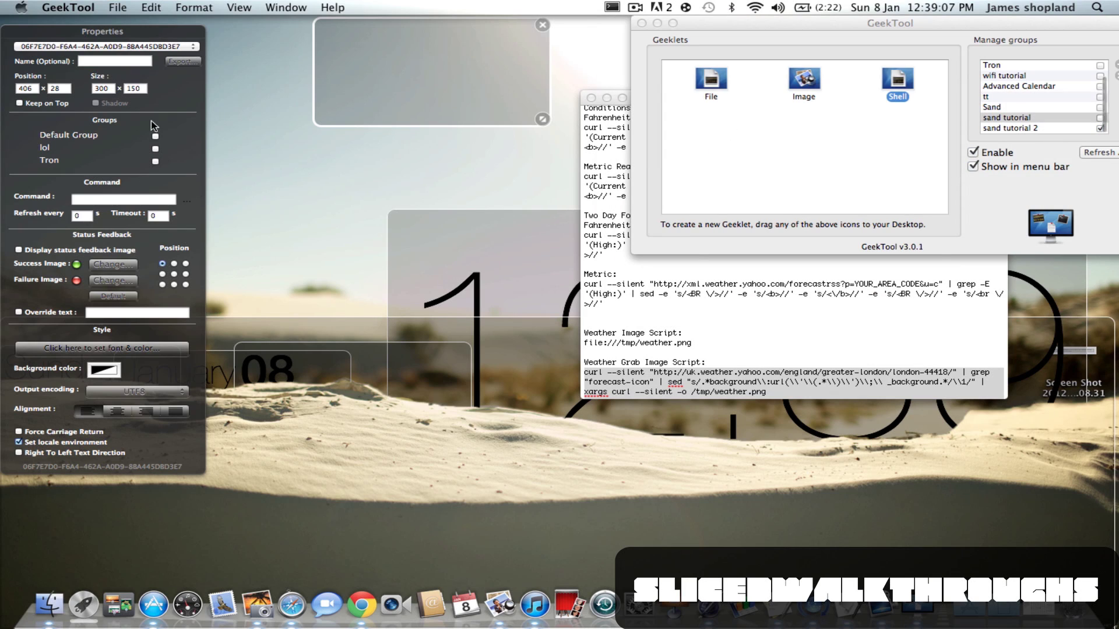
left_click(112, 200)
key("super+v")
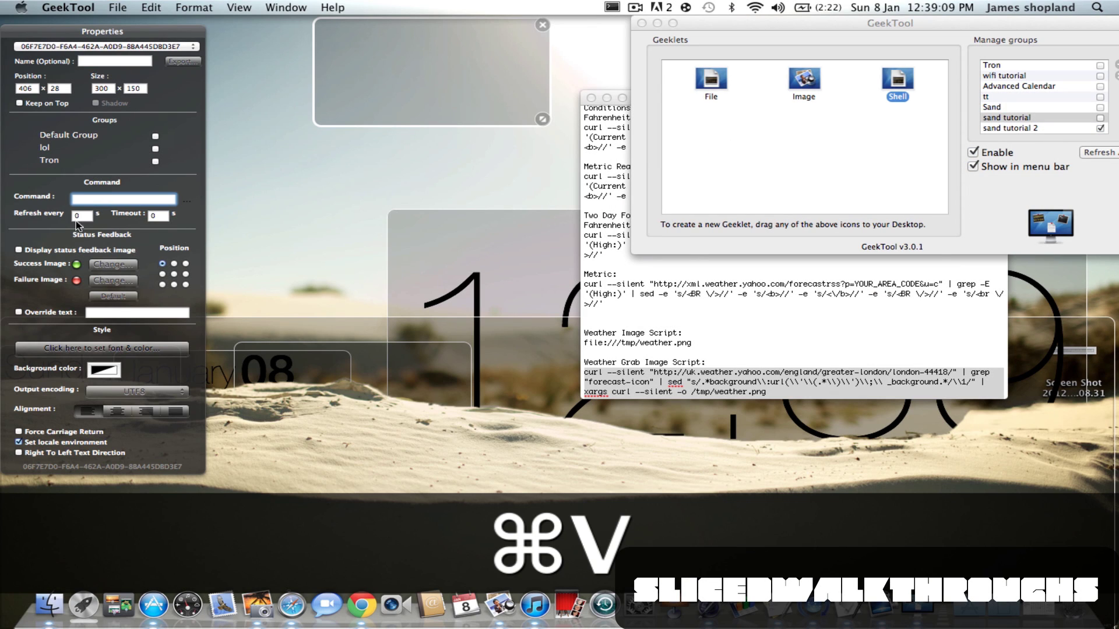
Set the weather grab geeklet to refresh every 1 s
left_click(86, 214)
key("BackSpace")
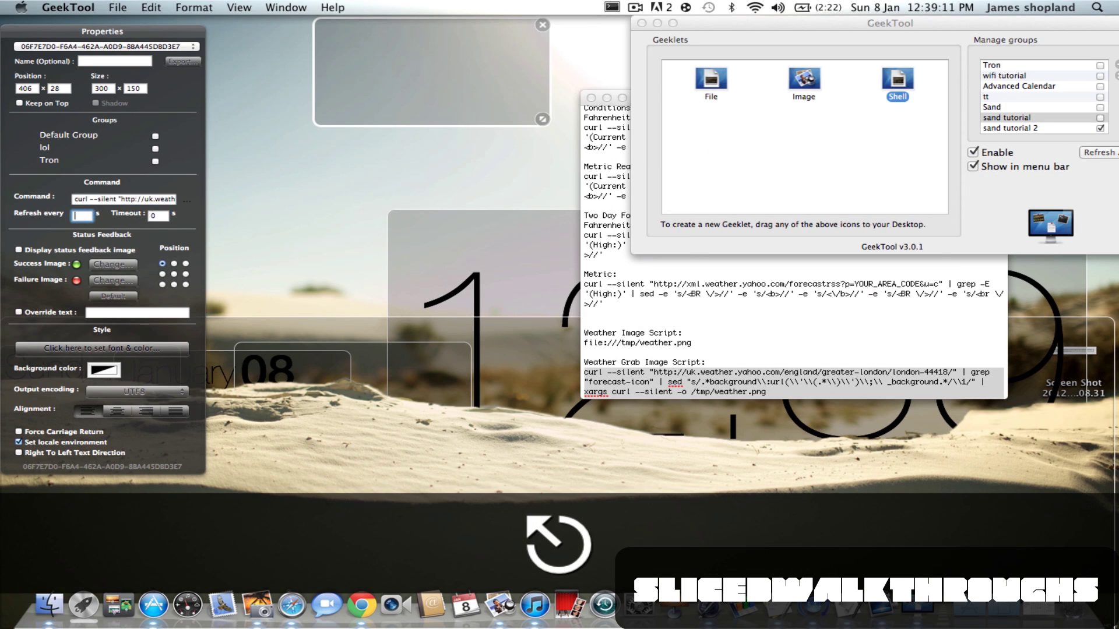
type("1")
key("Return")
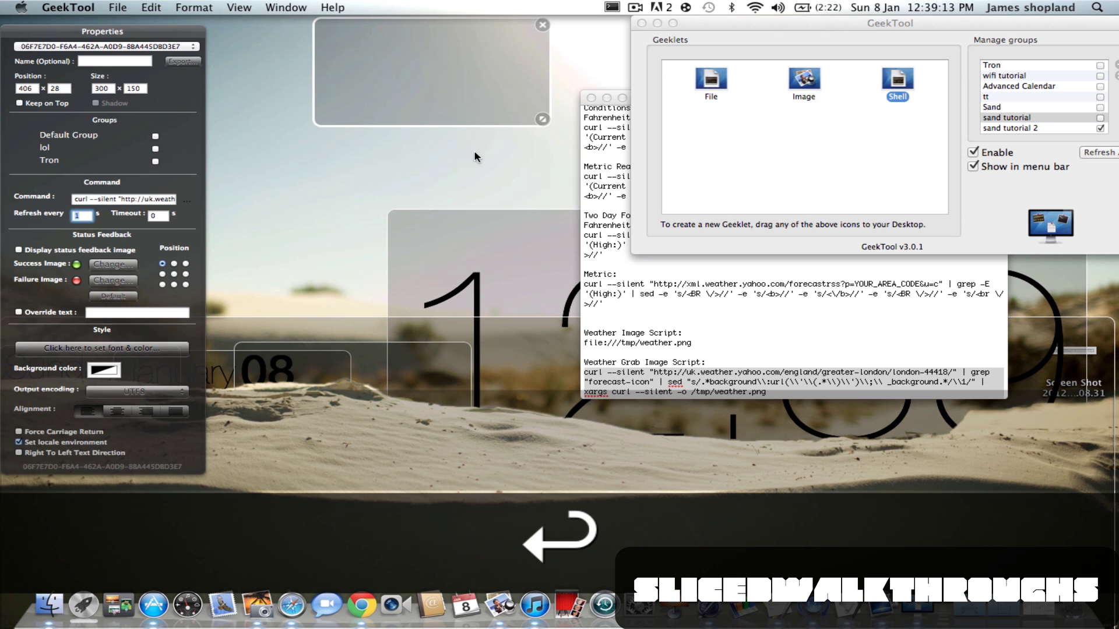
Shrink the weather grab geeklet to about 95 × 45 and place it at about 27, 352, keeping the Properties window clear of it
left_click_drag(541, 118, 341, 5)
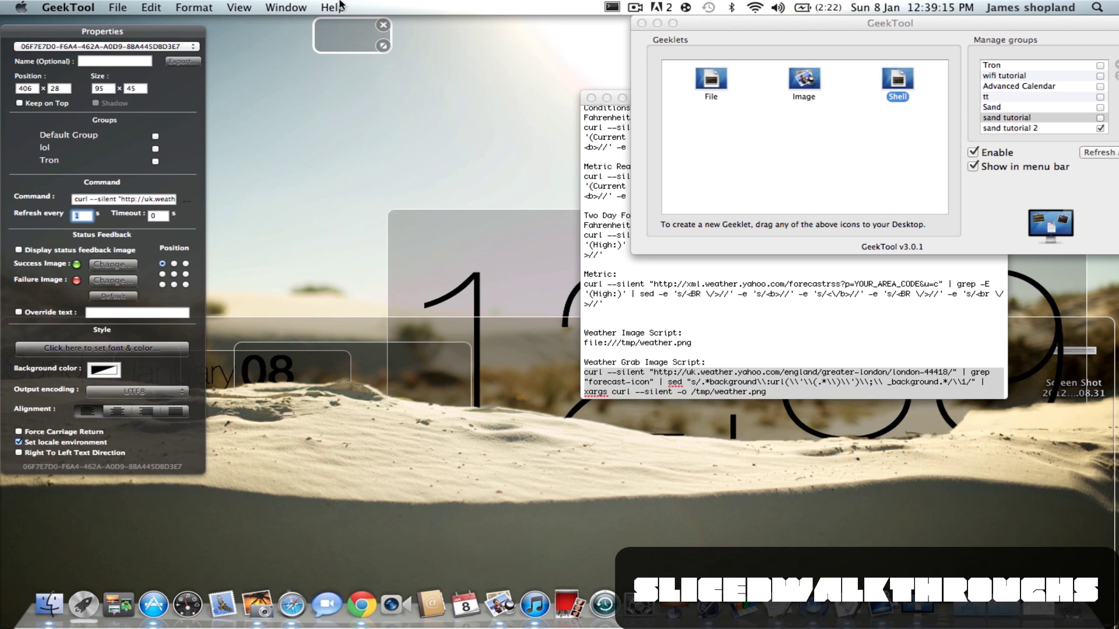
left_click_drag(345, 51, 278, 150)
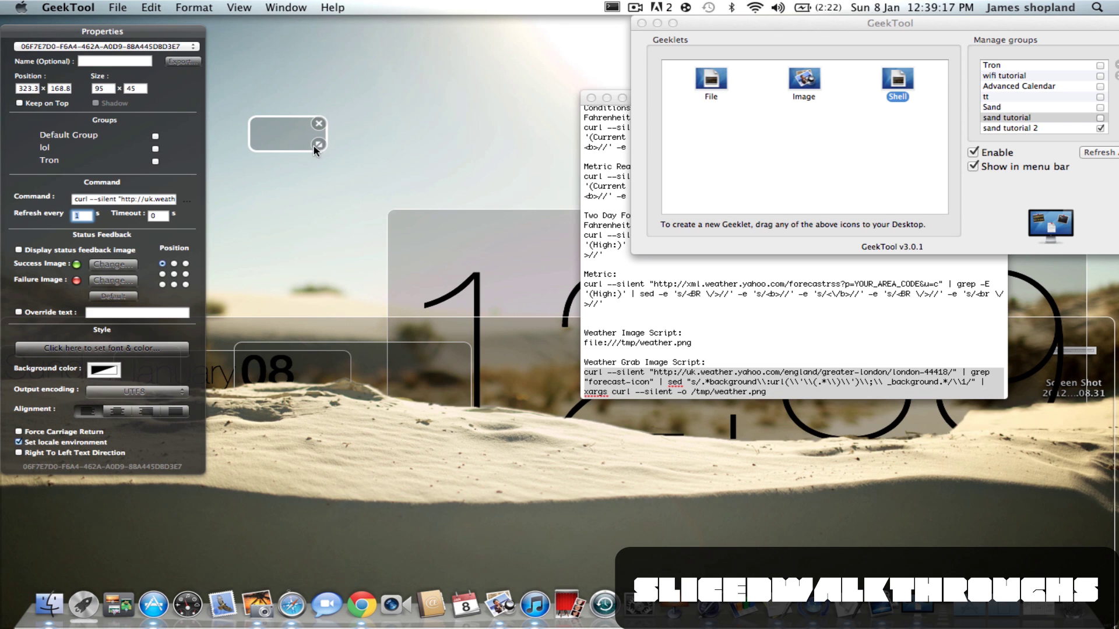
left_click_drag(99, 38, 639, 64)
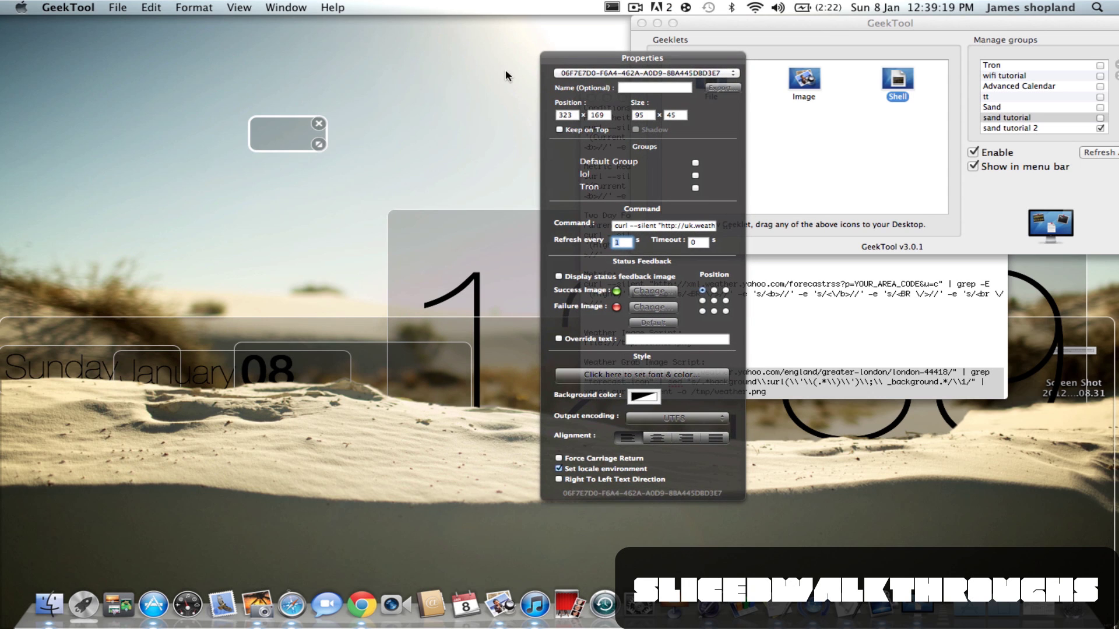
left_click_drag(296, 134, 90, 260)
left_click_drag(603, 58, 323, 51)
Copy file:///tmp/weather.png from the Weather Image Script and use it as the URL of a new Image geeklet
left_click(764, 313)
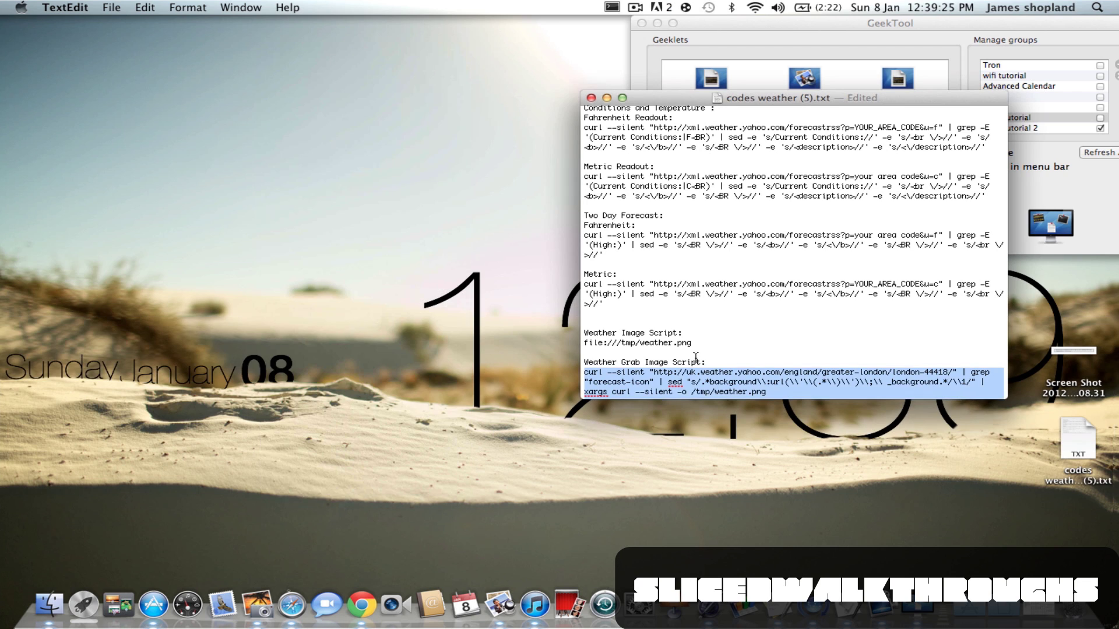
left_click_drag(696, 344, 582, 344)
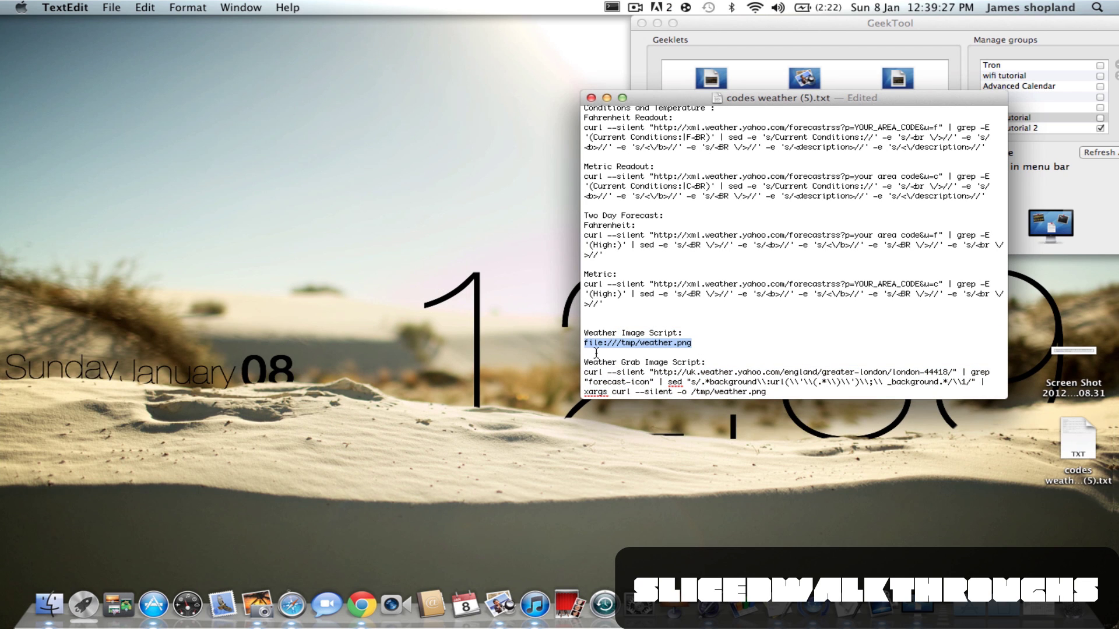
key("super+c")
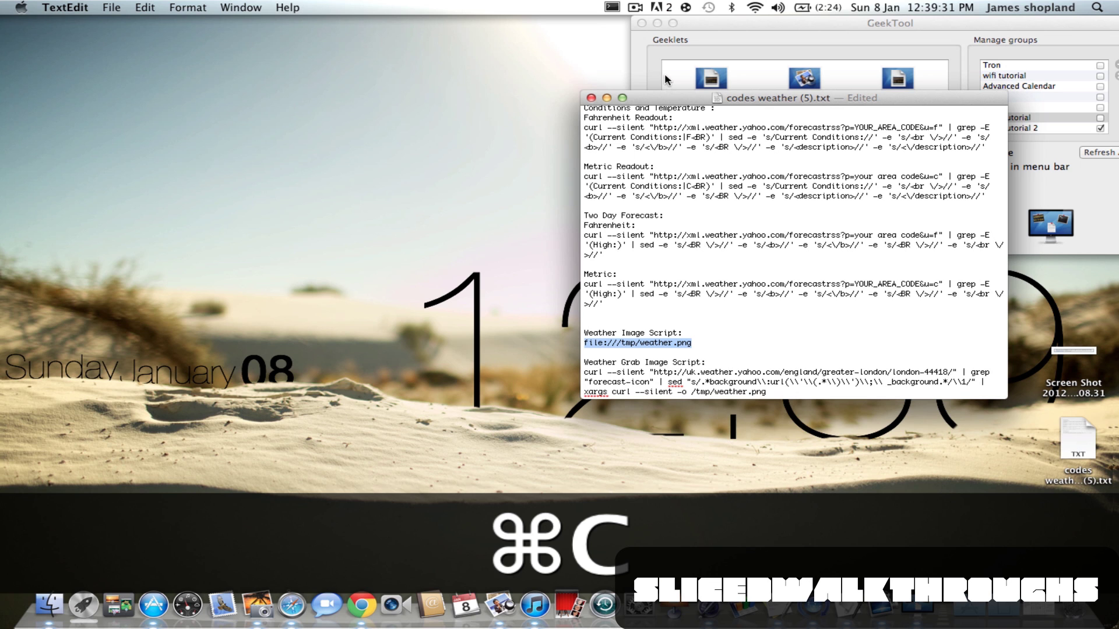
left_click(655, 58)
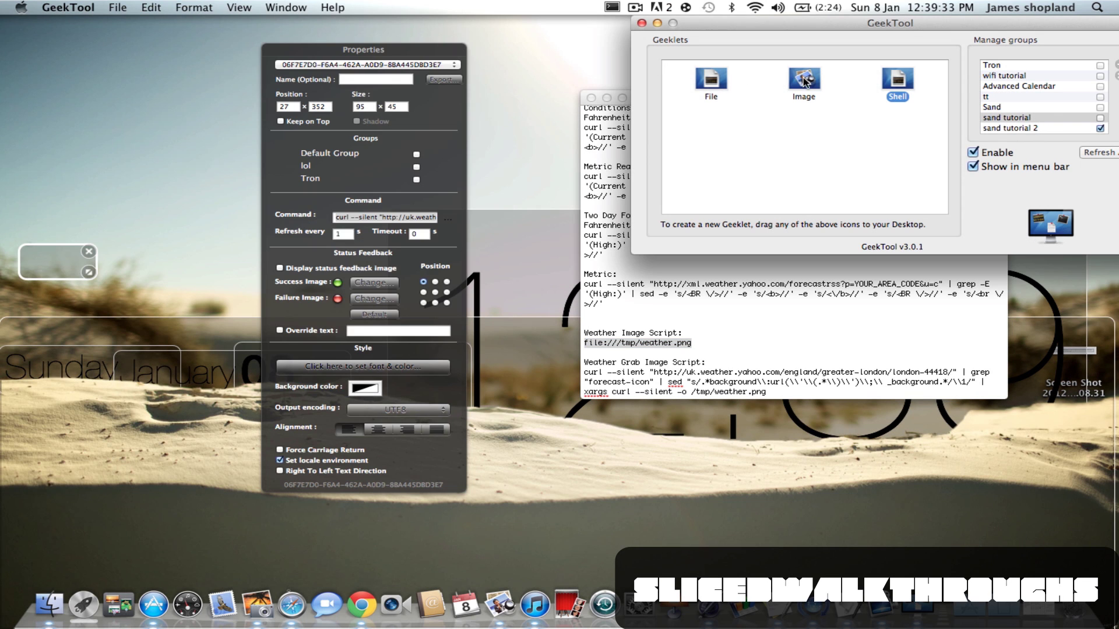
left_click_drag(804, 78, 122, 92)
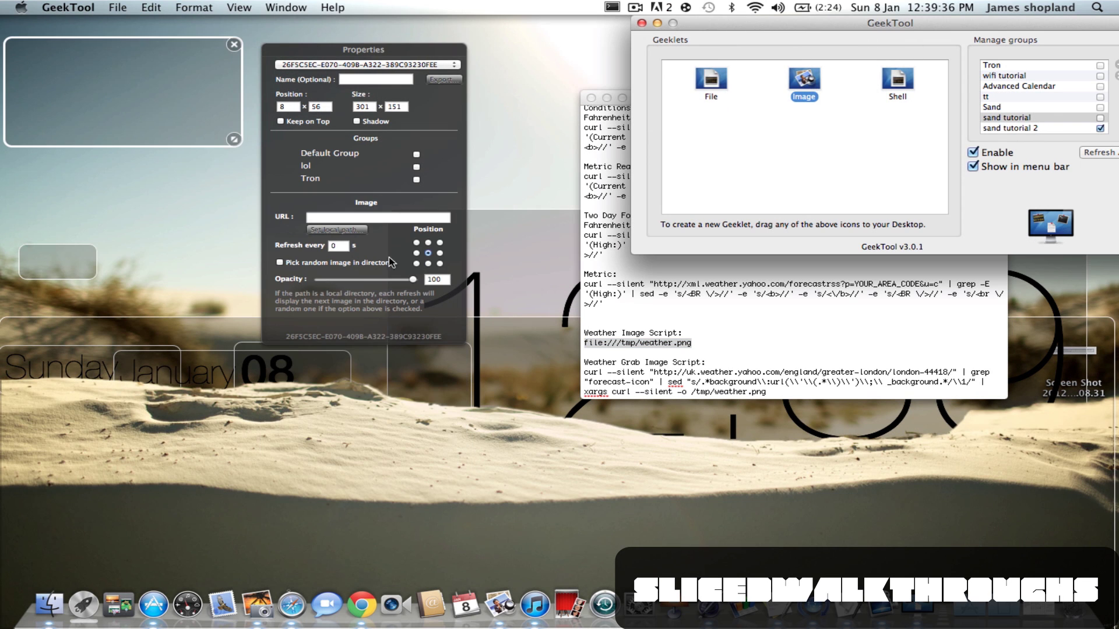
left_click(345, 218)
key("super+v")
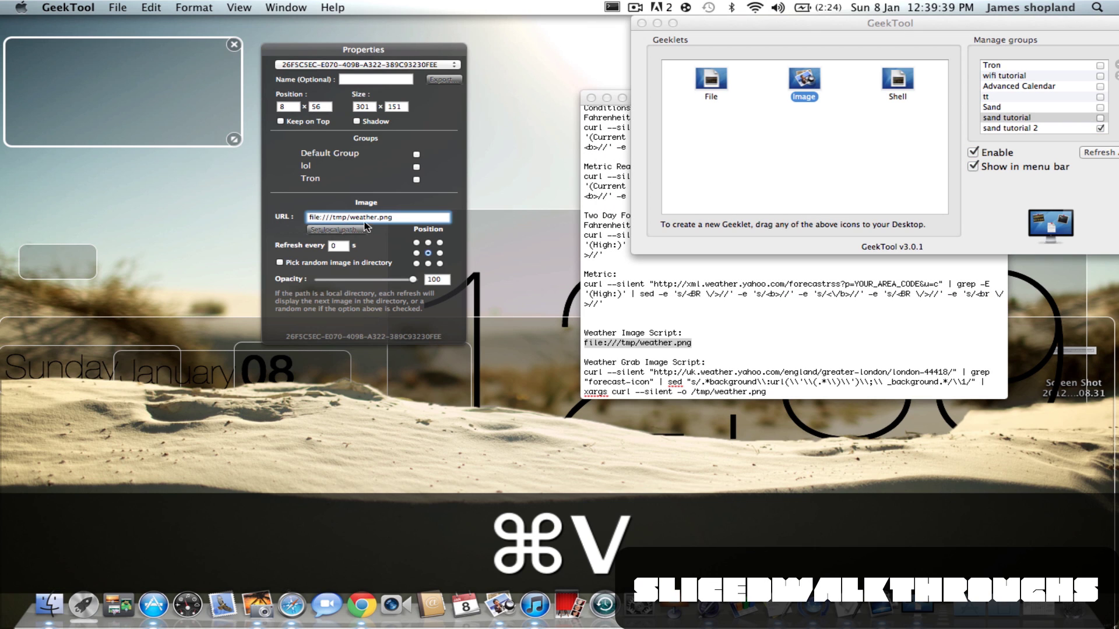
Enlarge the weather image geeklet to about 344 × 219 at about -44, 72, and check its icon against the Yahoo London forecast
left_click_drag(172, 113, 145, 138)
left_click_drag(201, 173, 243, 222)
left_click_drag(162, 157, 145, 136)
left_click(361, 604)
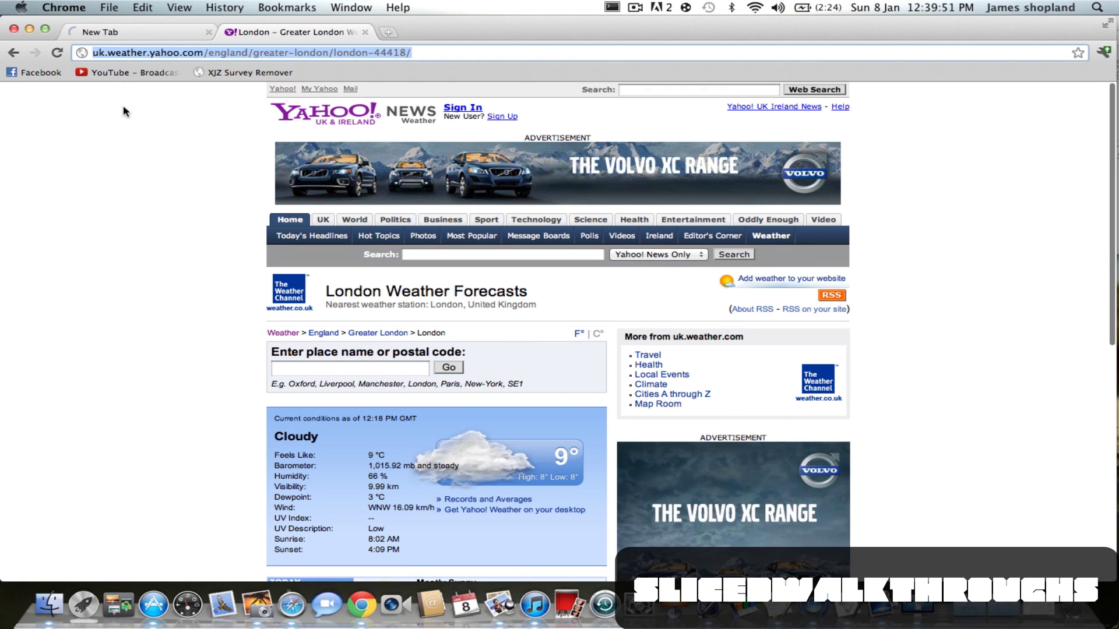
left_click(29, 28)
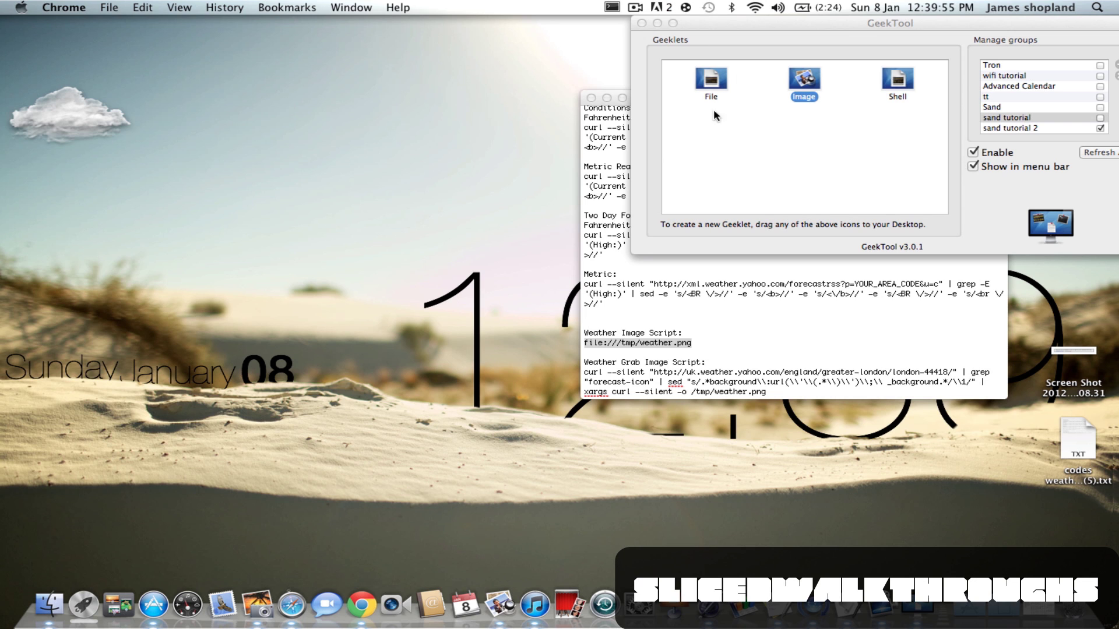
Set the weather image geeklet to refresh every 600 s
left_click(722, 161)
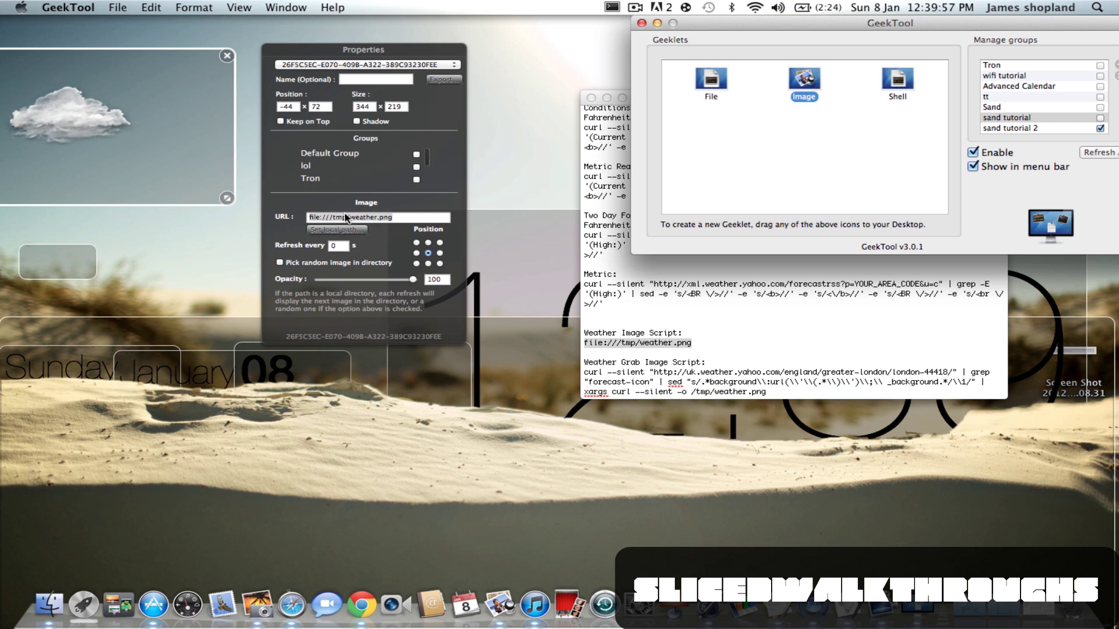
left_click(343, 246)
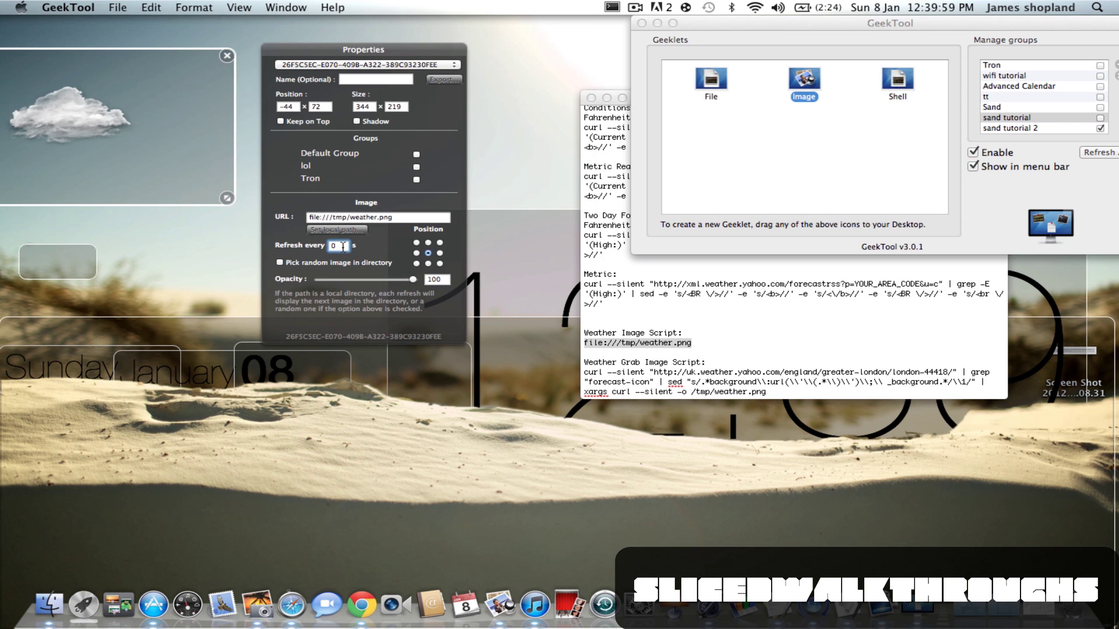
type("600")
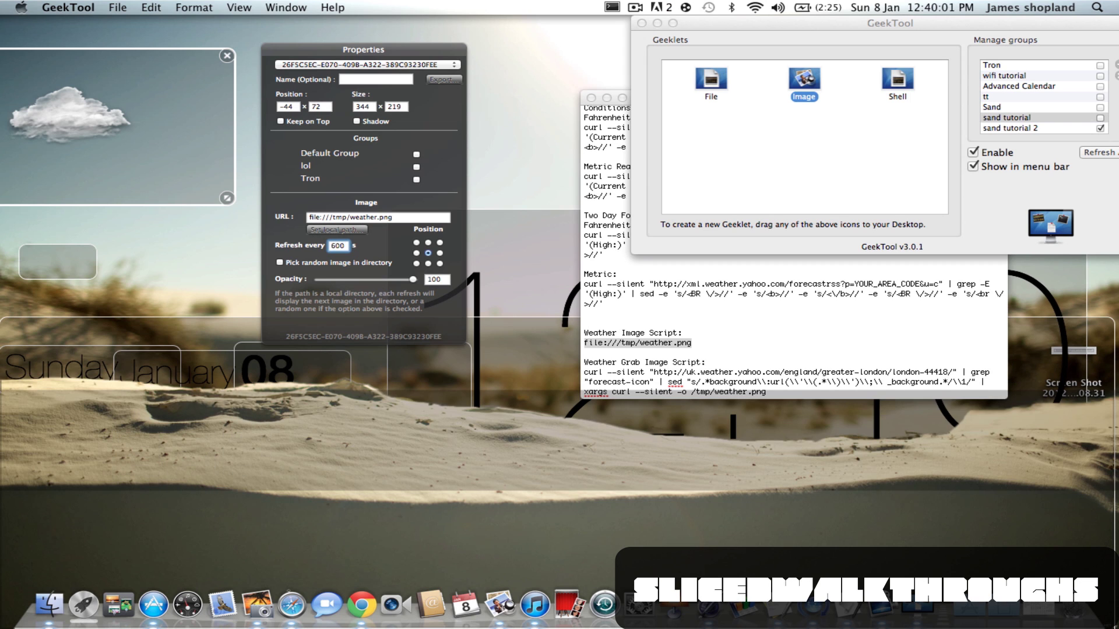
left_click(93, 269)
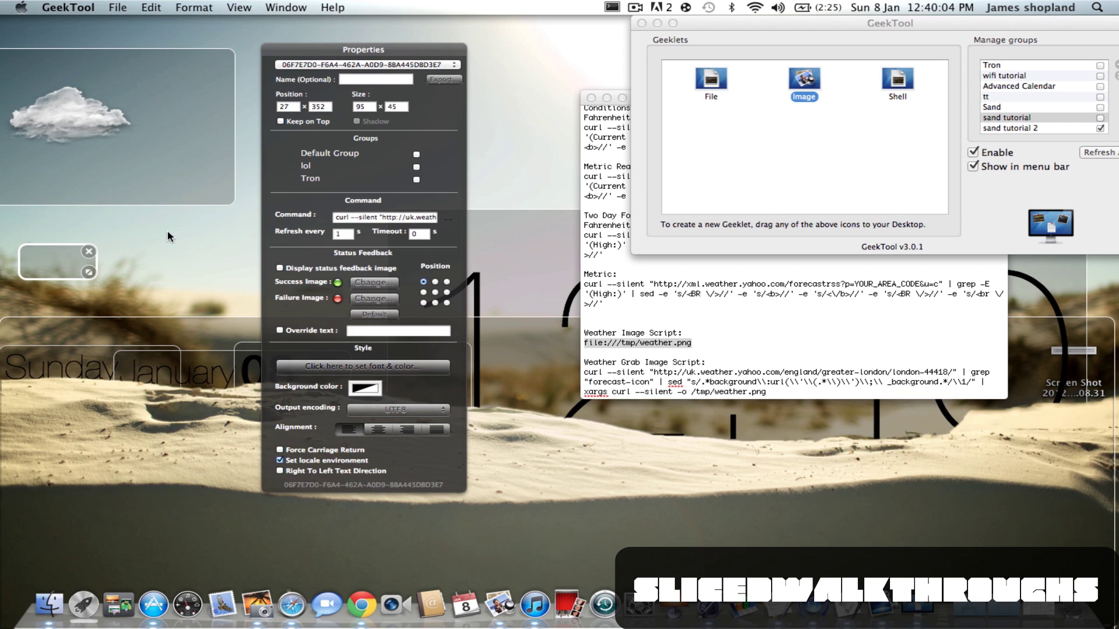
left_click(218, 218)
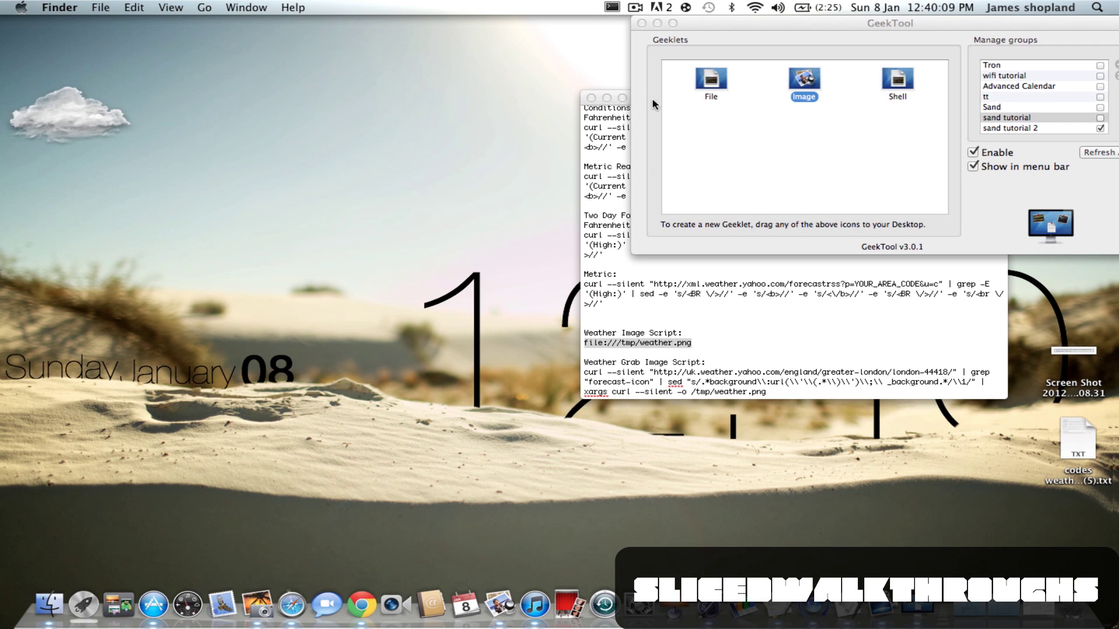
Minimise GeekTool, move the codes weather (5).txt window clear of the desktop edge, and locate the Metric Readout area code placeholder
left_click(658, 23)
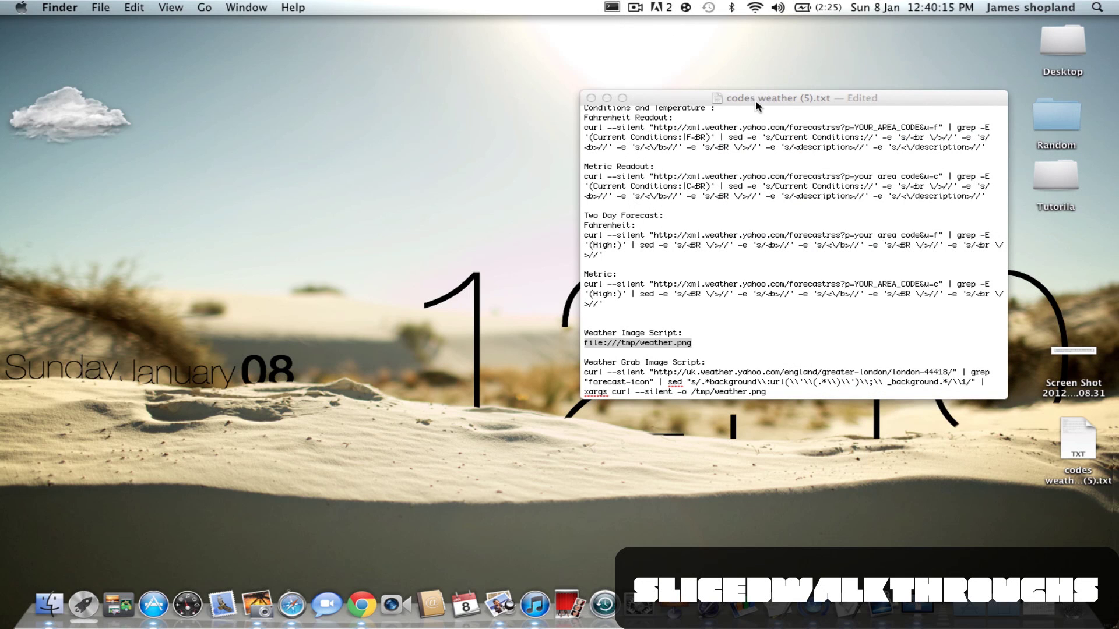
left_click_drag(748, 100, 620, 52)
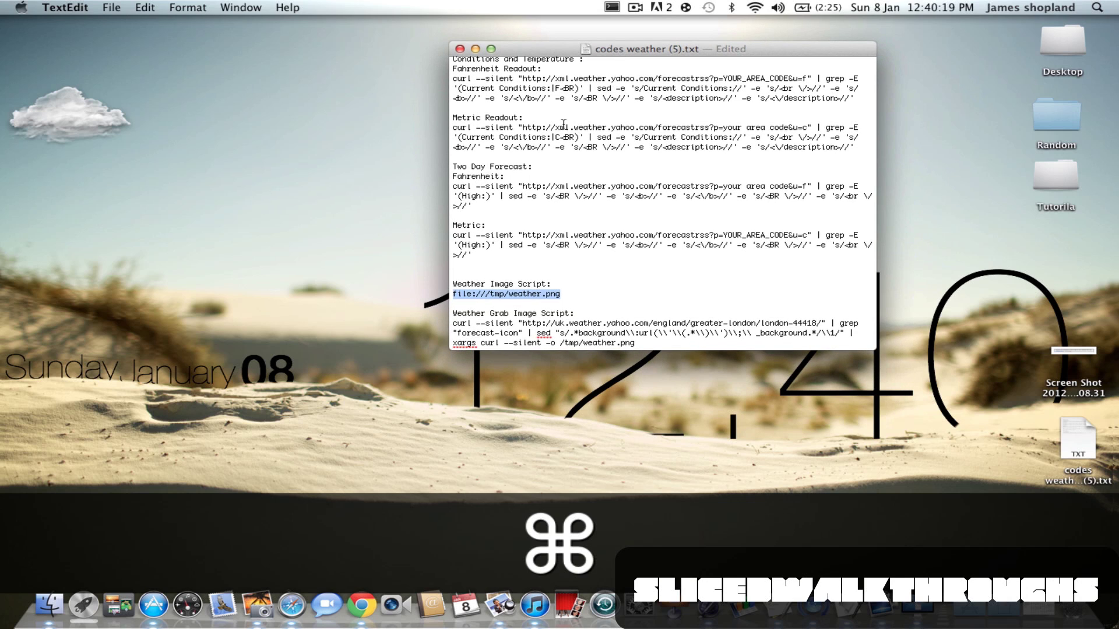
left_click_drag(726, 130, 765, 129)
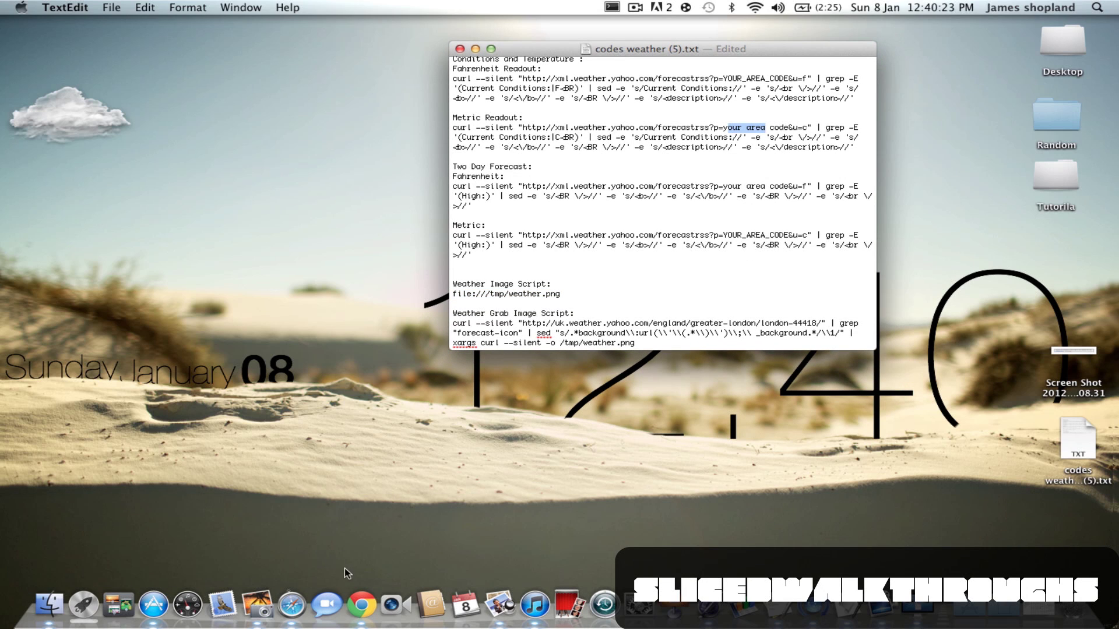
Switch to Chrome and open the RSS feed of the Yahoo London weather forecast in a new tab
left_click(362, 604)
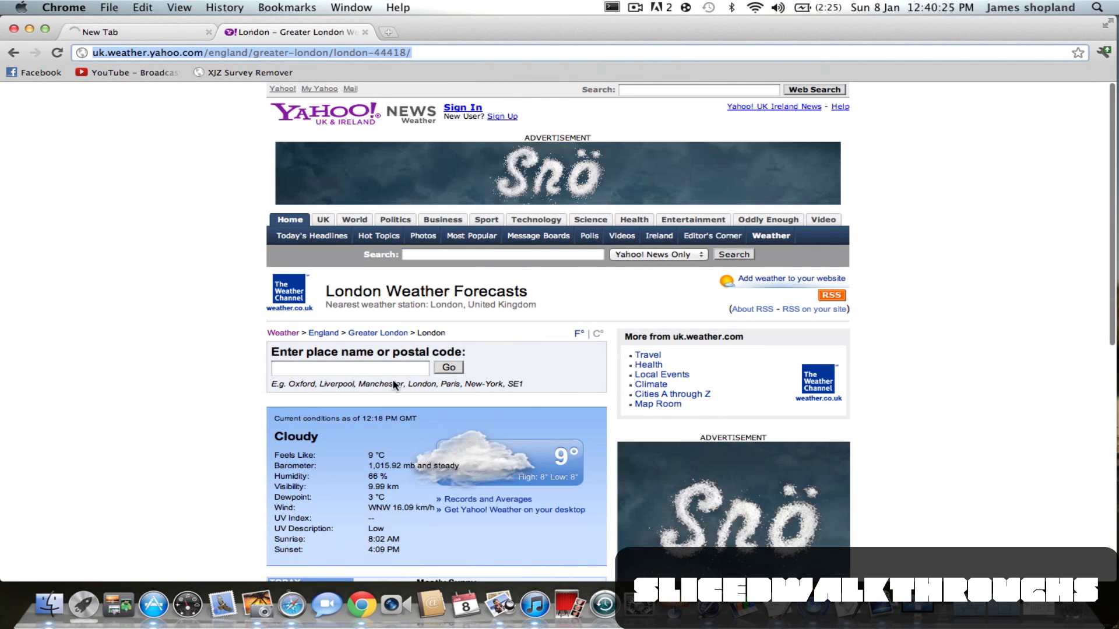
left_click(832, 299)
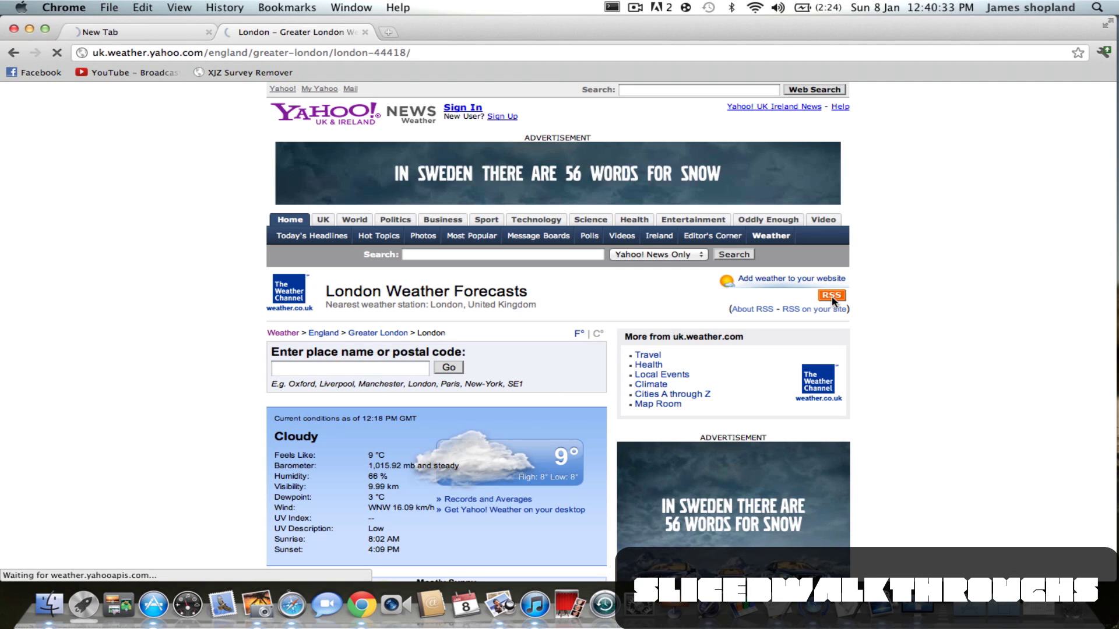
right_click(832, 299)
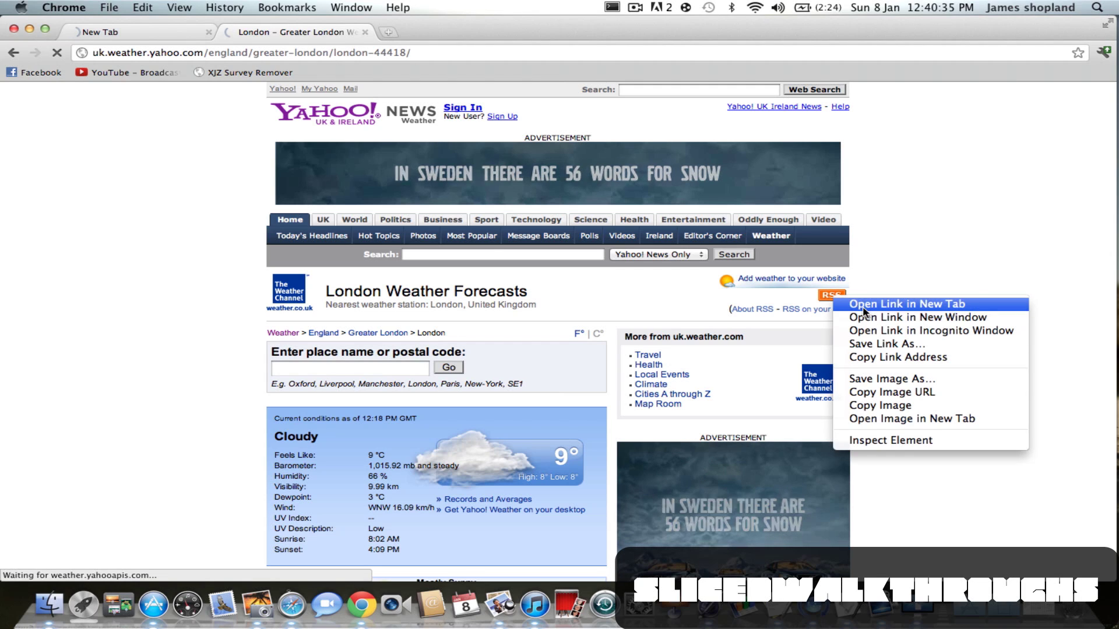
left_click(863, 304)
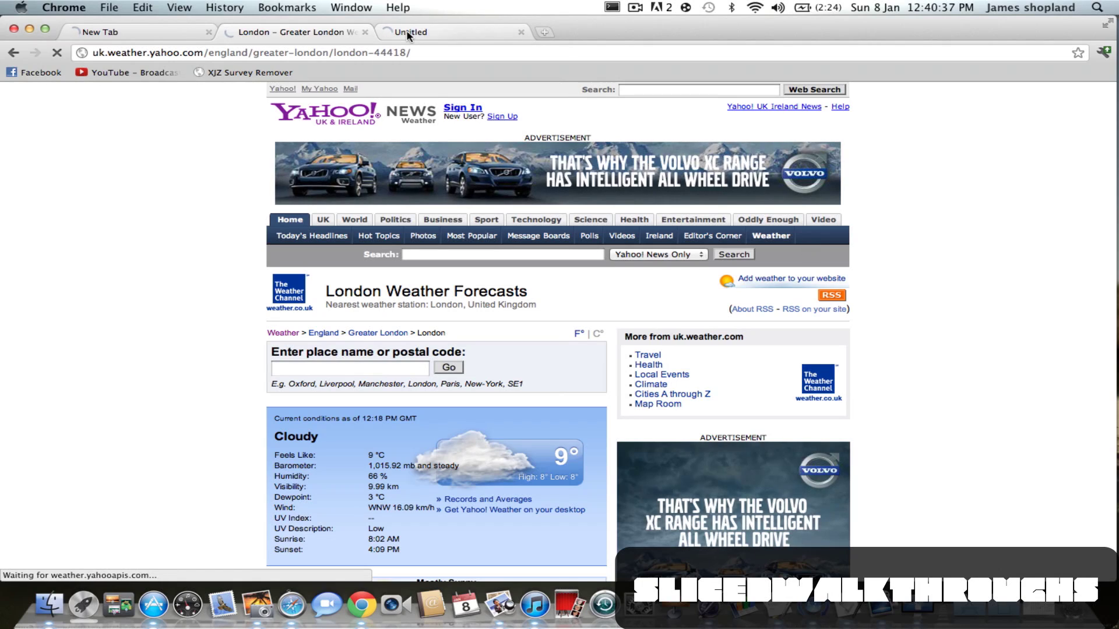
Toggle the Wi-Fi connection and load the London forecast's RSS feed again from the Yahoo weather page
left_click(754, 8)
left_click(782, 39)
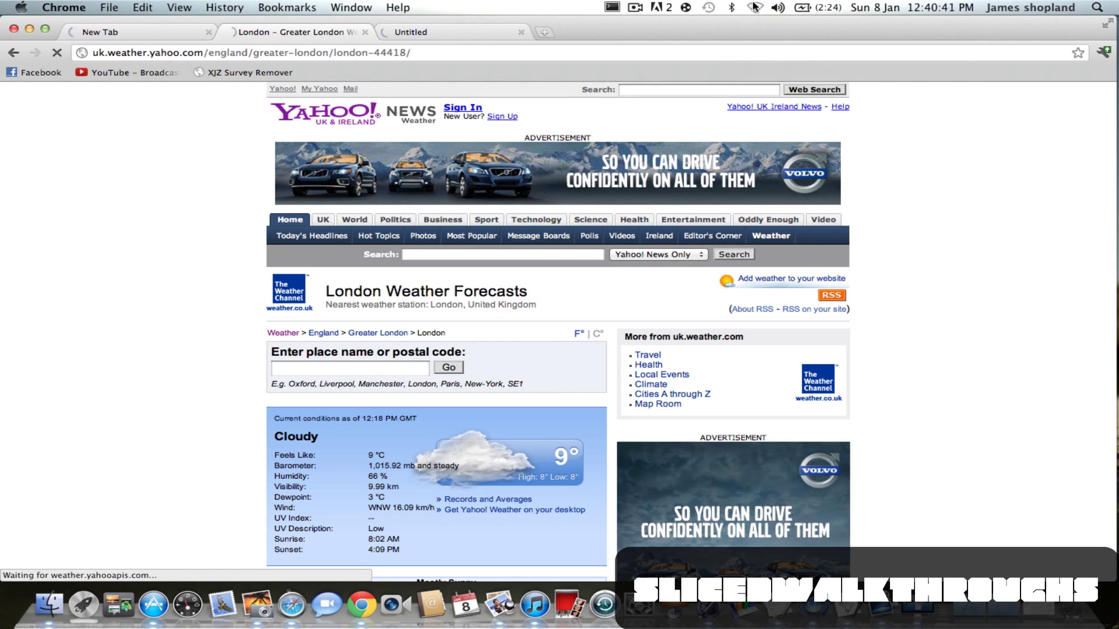
left_click(753, 7)
left_click(775, 38)
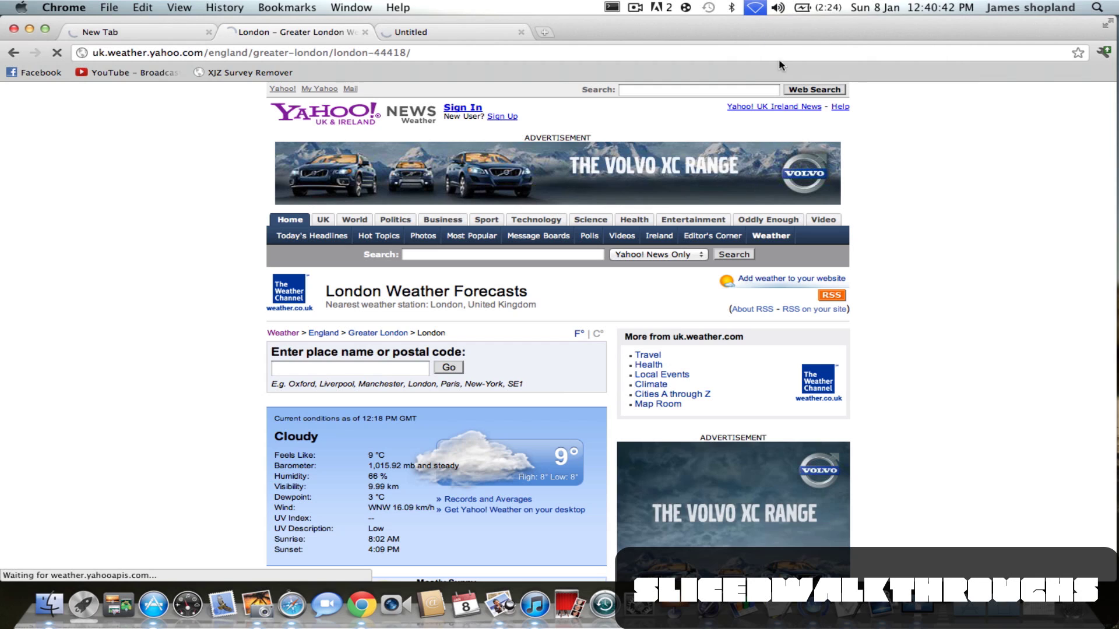
left_click(832, 295)
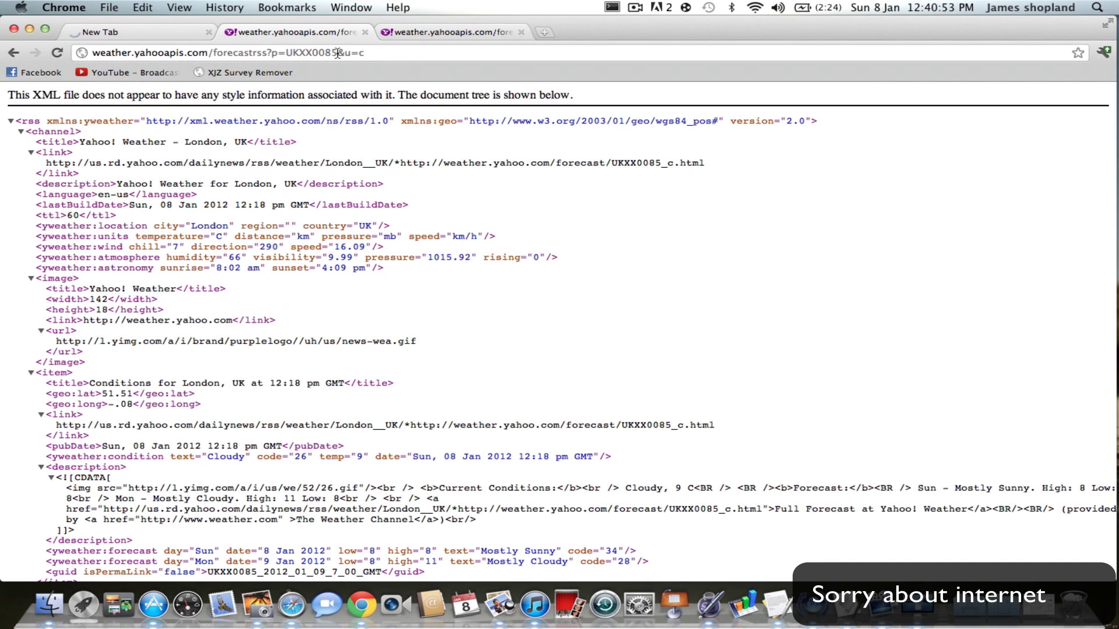
Copy the area code UKXX0085 from the RSS feed's address and minimise the browser window
left_click_drag(325, 52, 292, 51)
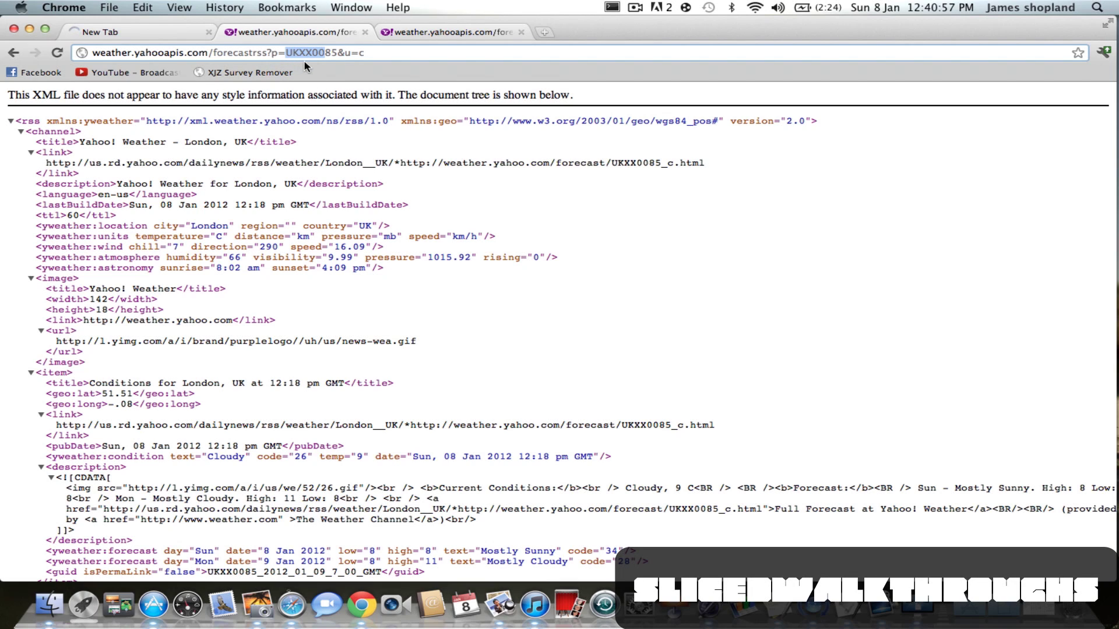
left_click_drag(337, 53, 290, 54)
key("super+c")
left_click(29, 29)
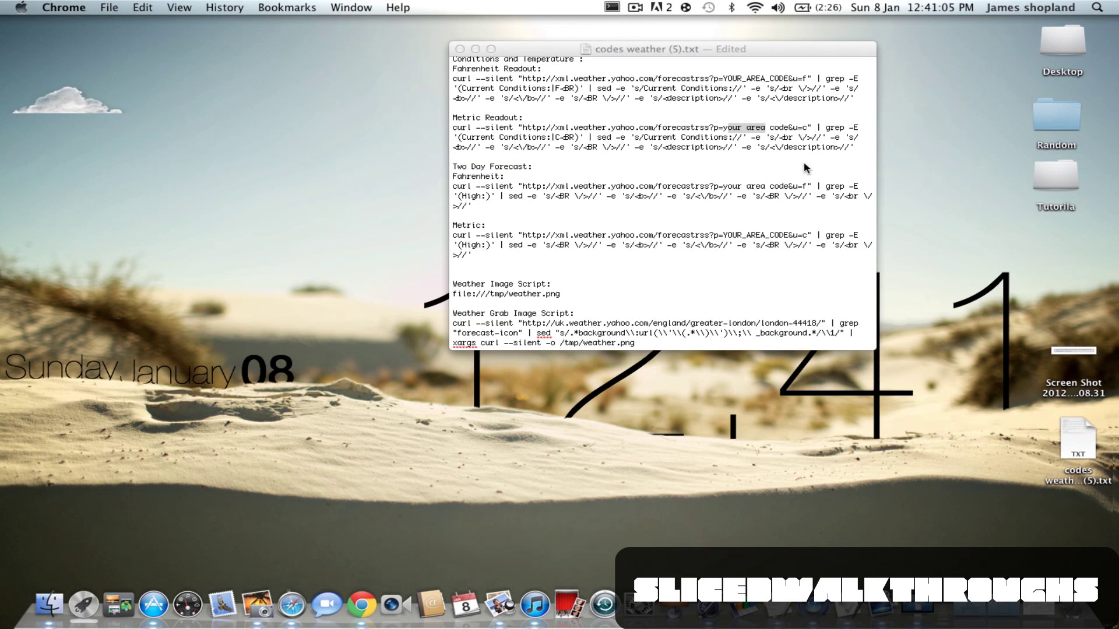
Replace the area code placeholder in the Metric Readout command with UKXX0085 and copy the whole command
left_click(791, 128)
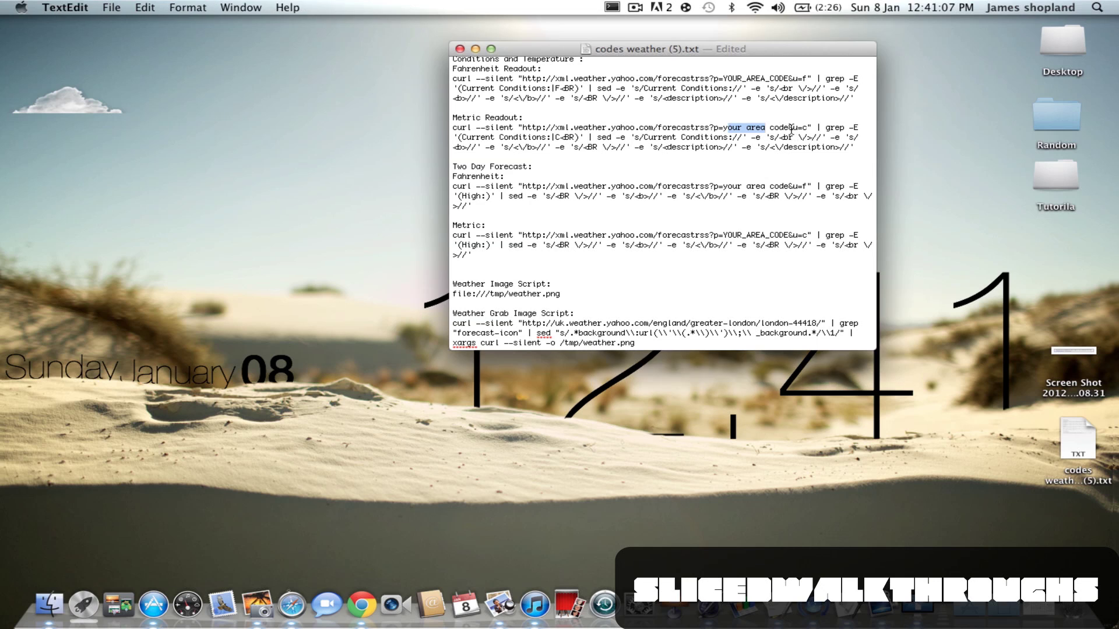
left_click_drag(788, 128, 731, 124)
key("BackSpace")
key("super+v")
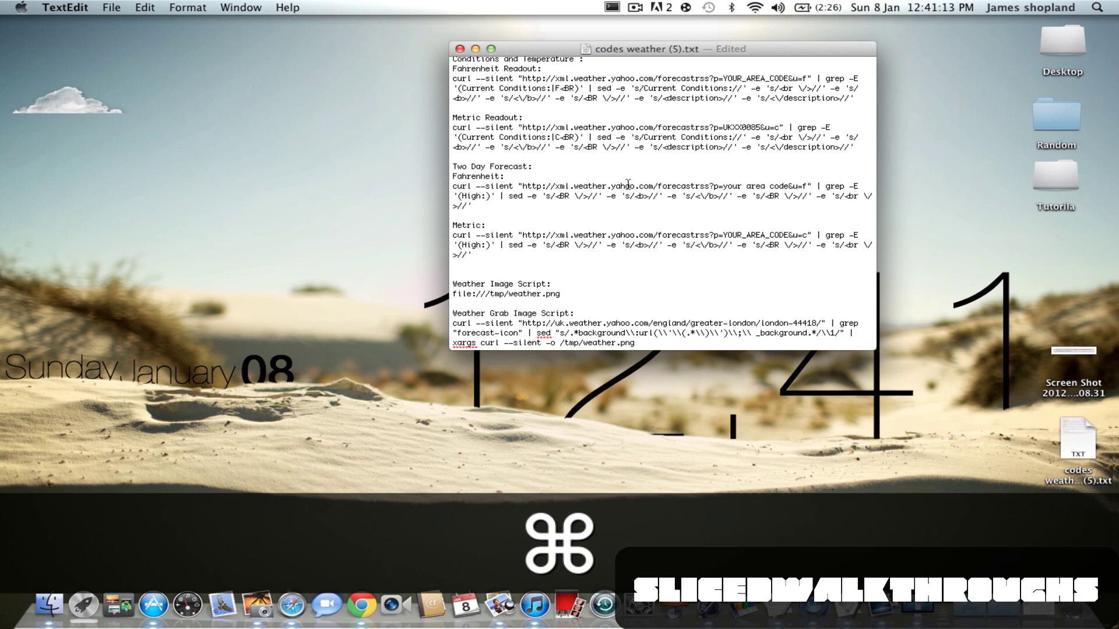
left_click(574, 158)
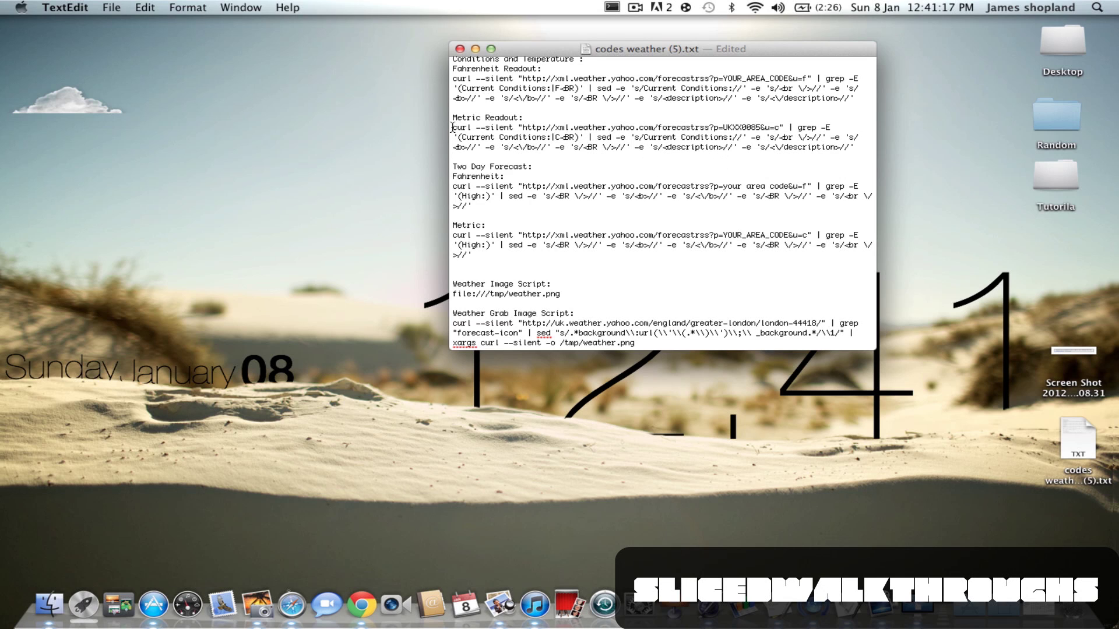
left_click_drag(453, 127, 646, 158)
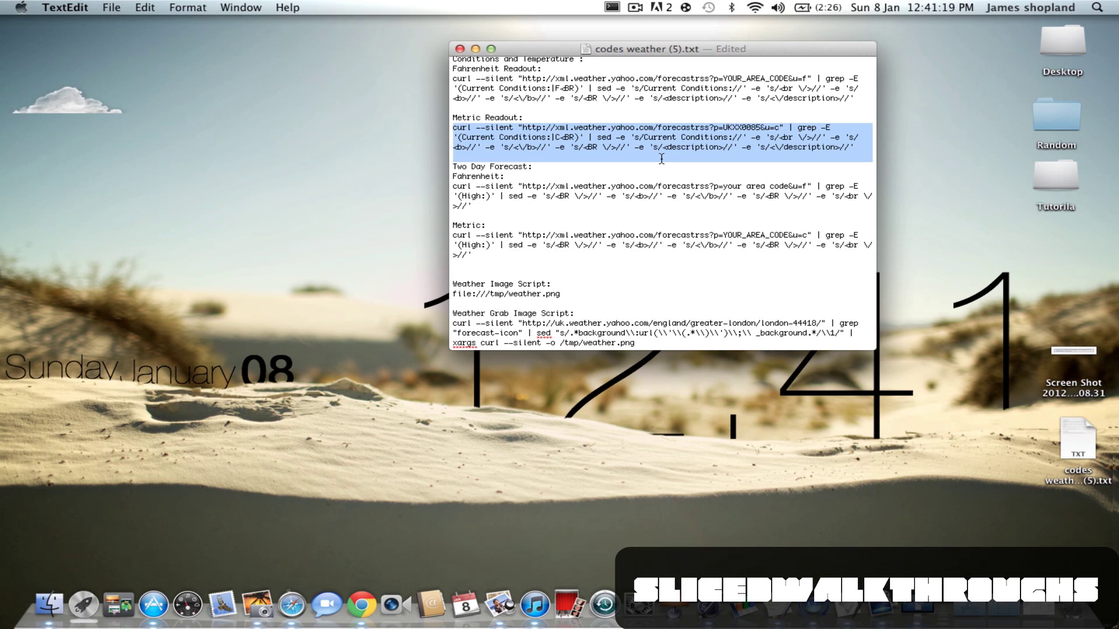
key("super+c")
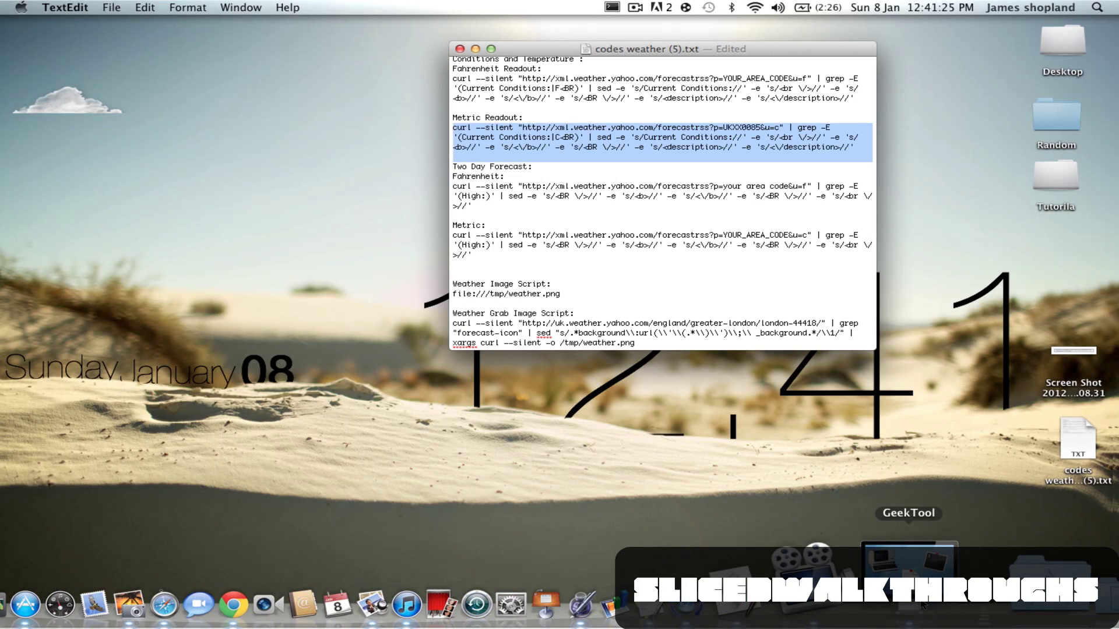
In GeekTool, set the weather grab geeklet to refresh every 10 s and resize the weather image geeklet to about 336 × 255
left_click(887, 605)
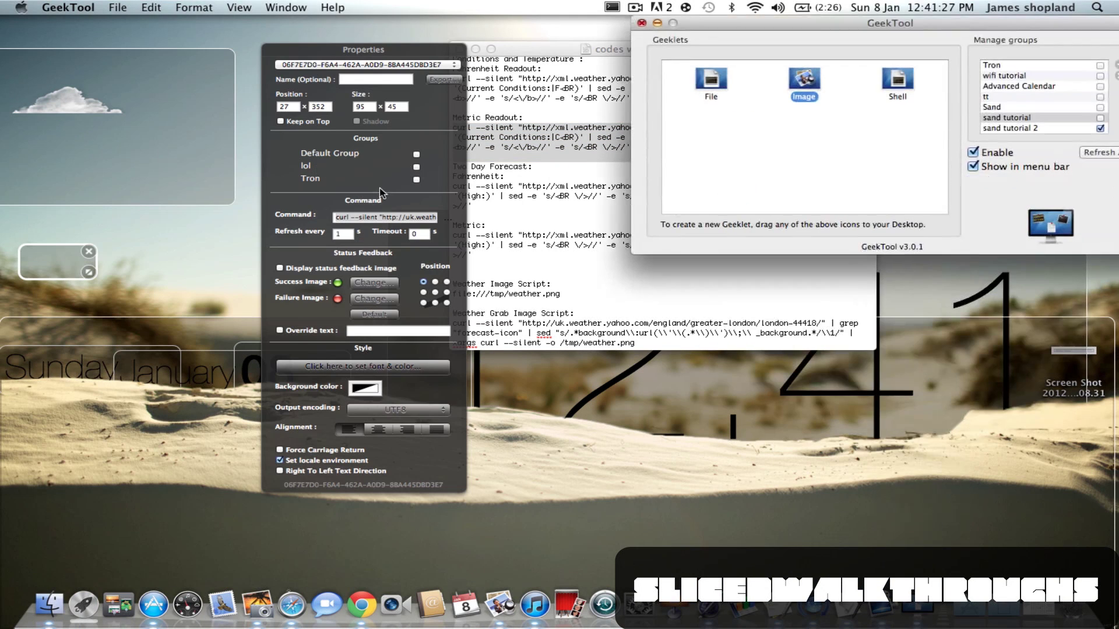
left_click(344, 233)
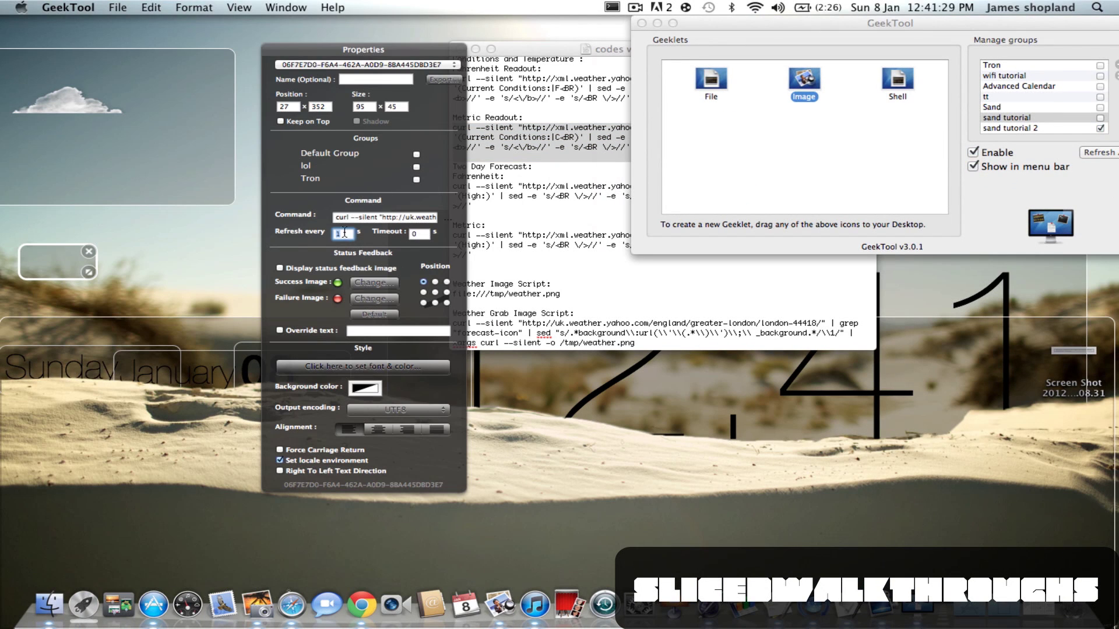
type("10")
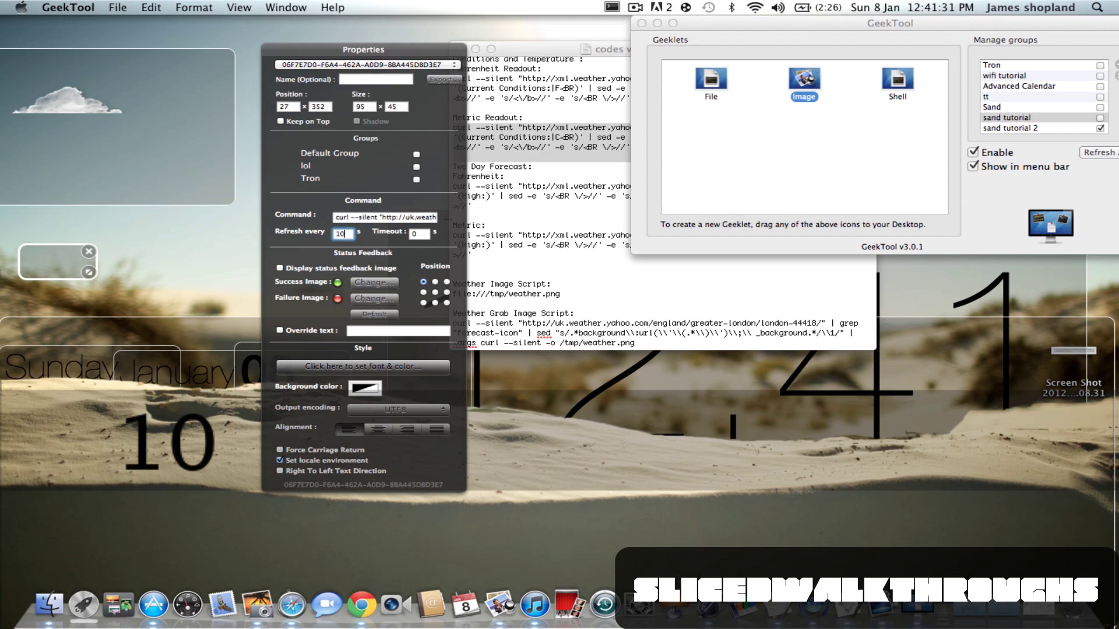
left_click(201, 113)
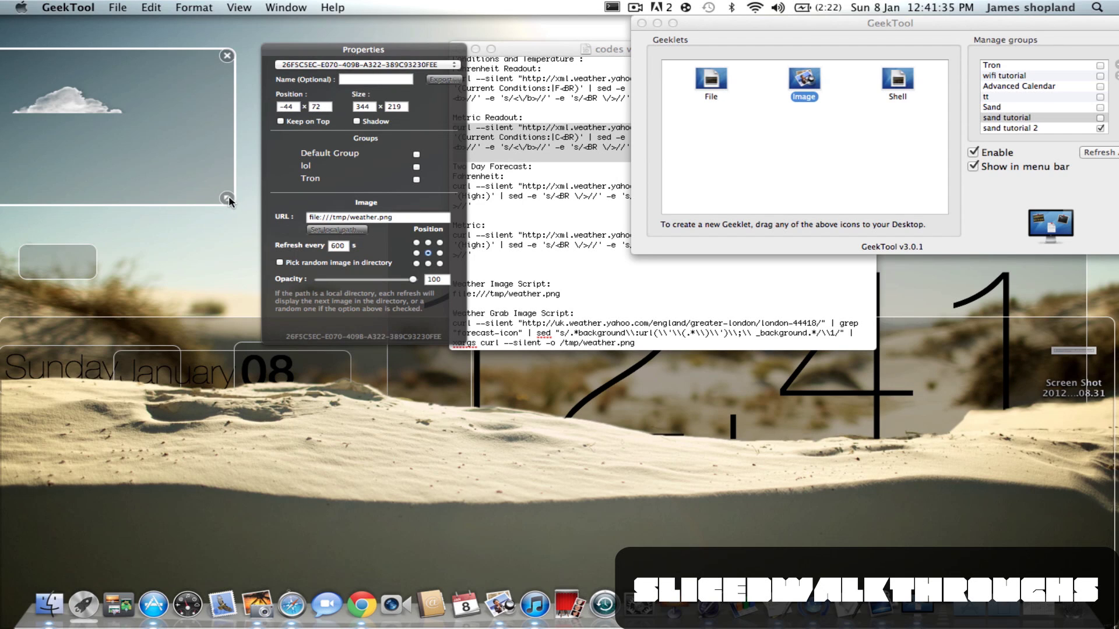
left_click_drag(229, 201, 221, 224)
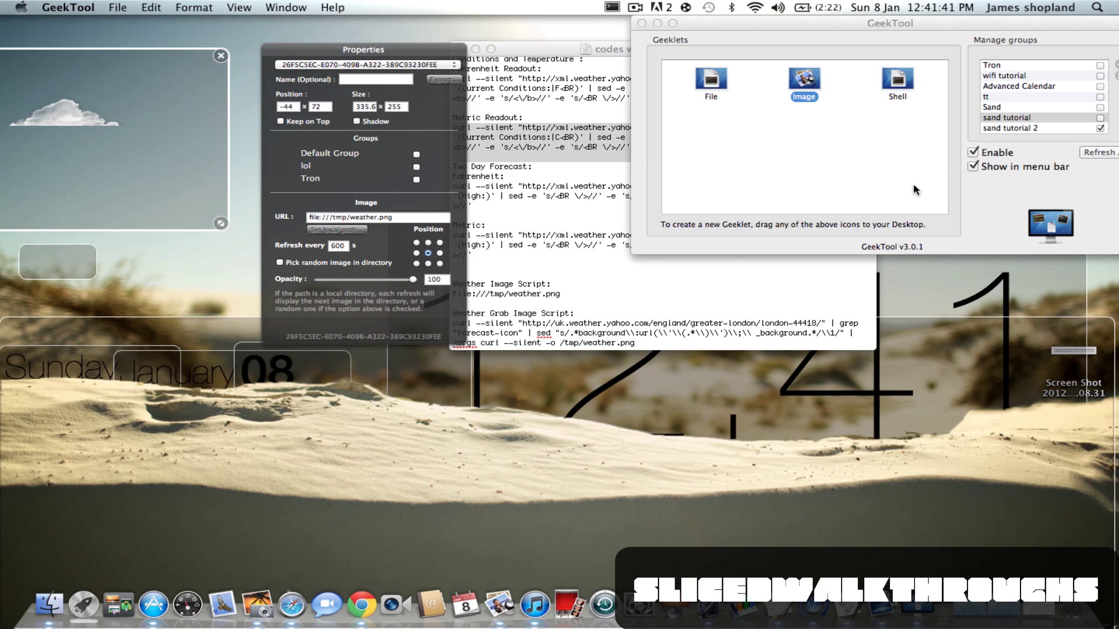
Create a Shell geeklet that runs the copied Metric Readout command every 1 s and place it at about 58, 274.5
left_click_drag(902, 89, 215, 206)
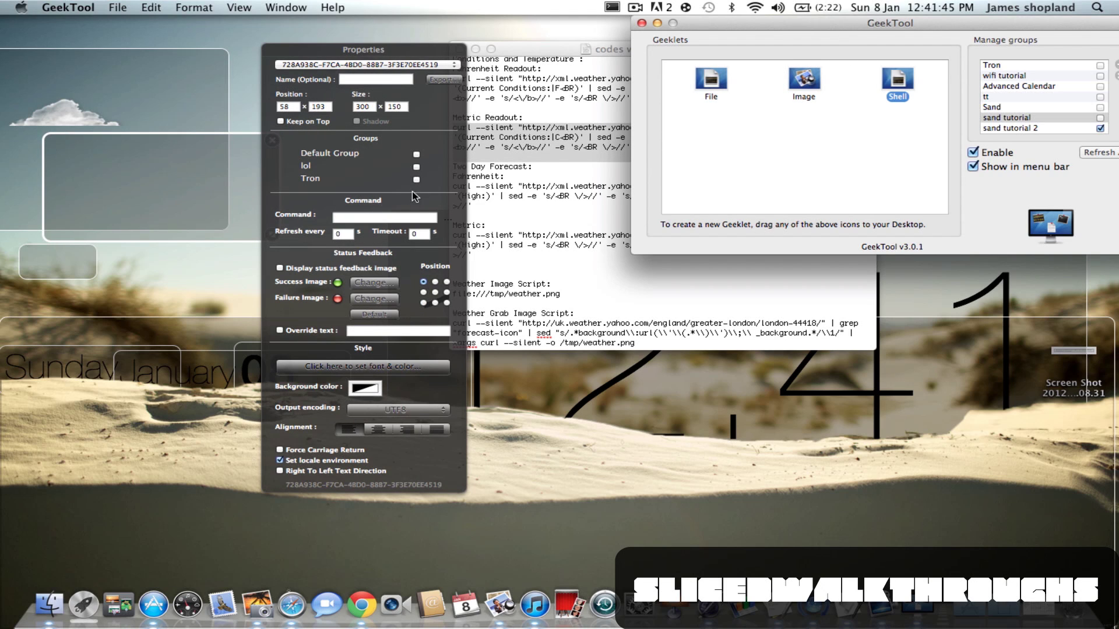
left_click(403, 224)
key("super")
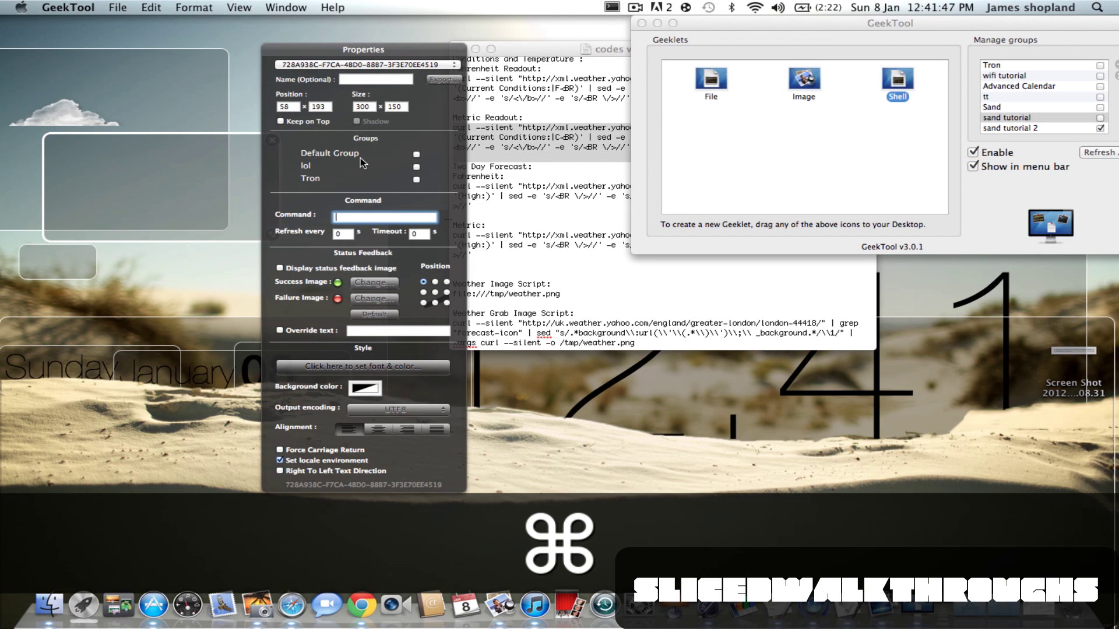
key("super+v")
left_click(349, 233)
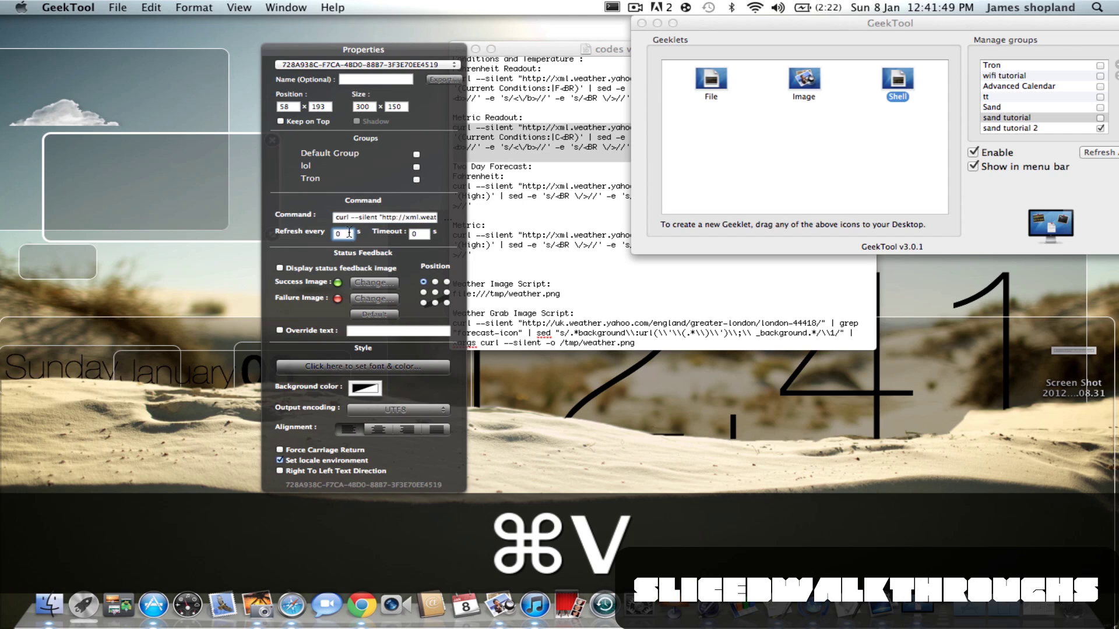
type("1")
key("Return")
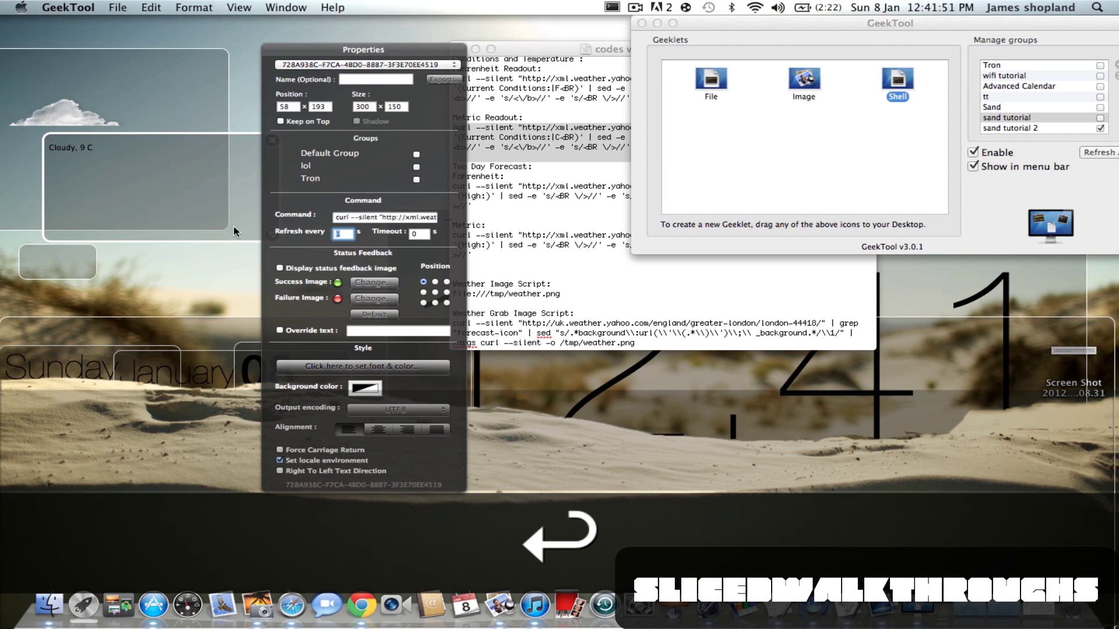
left_click_drag(249, 221, 250, 281)
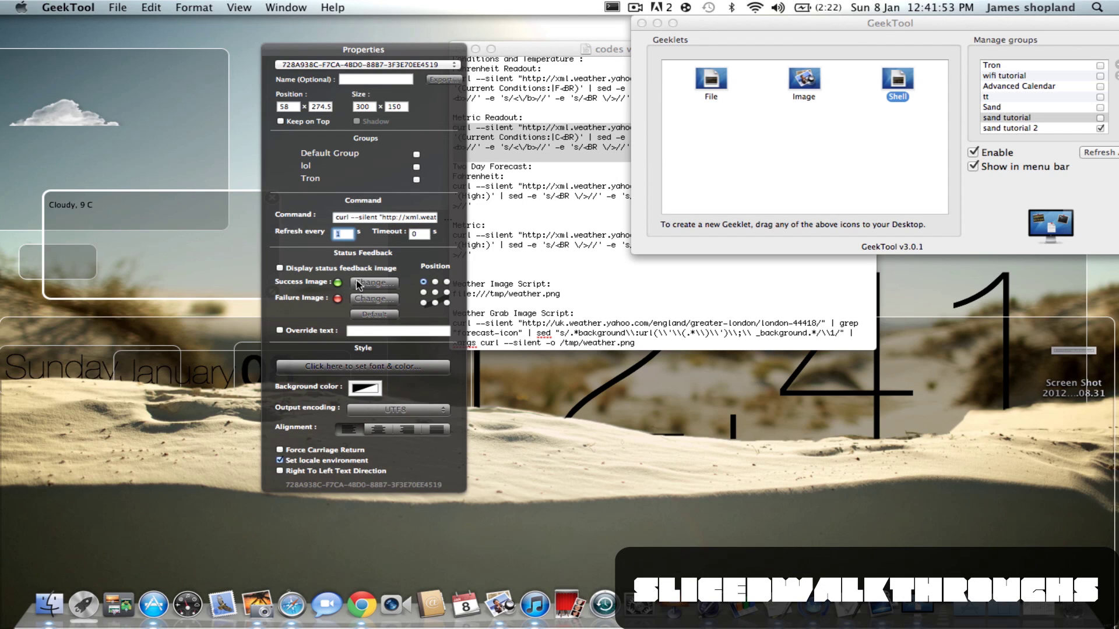
Set the weather conditions geeklet's font to Helvetica Neue UltraLight at size 48 and move it beside the cloud icon, at about 192, 95
left_click(358, 366)
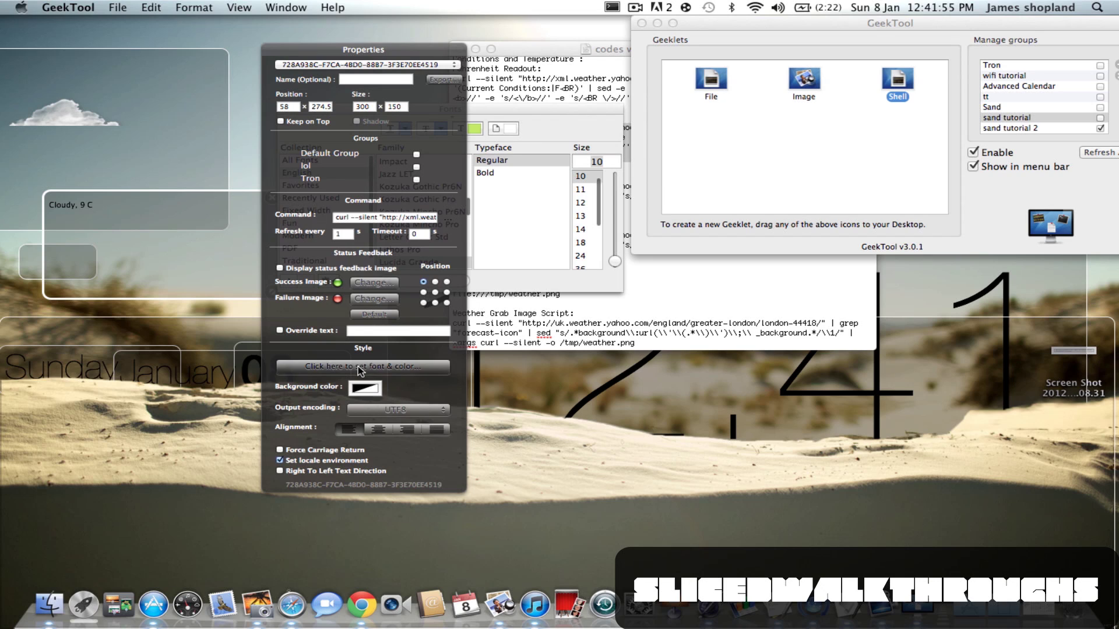
left_click(359, 367)
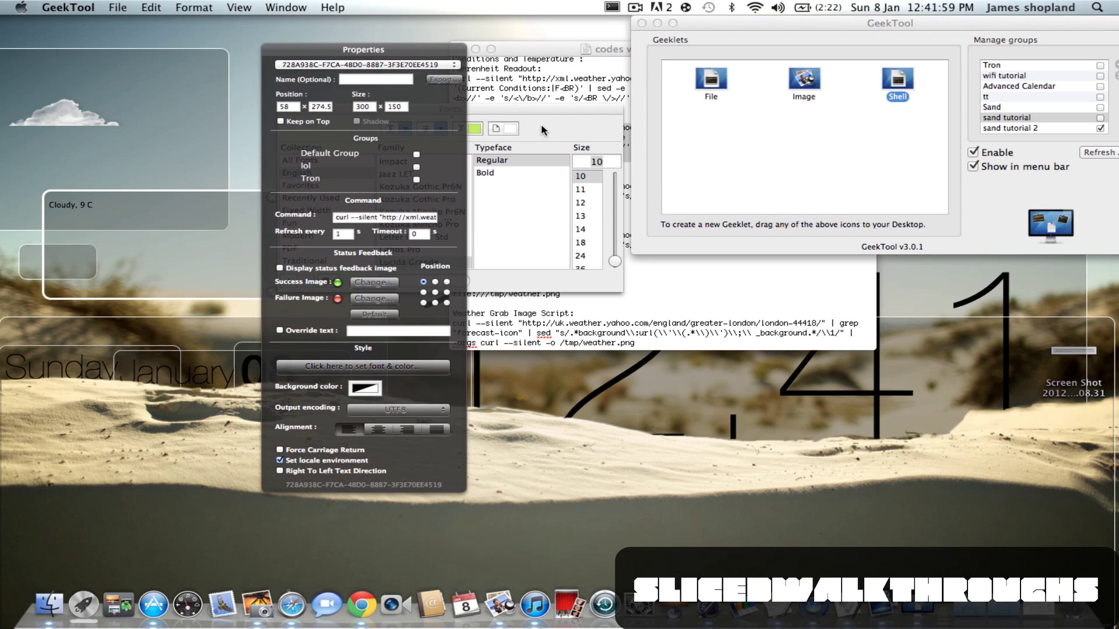
left_click_drag(531, 107, 714, 106)
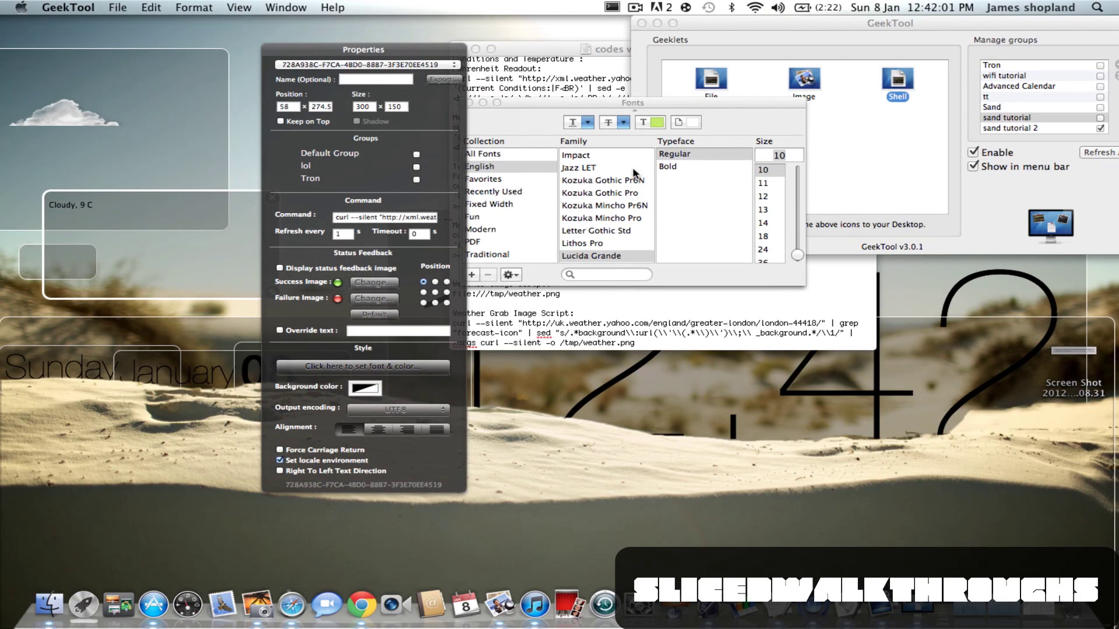
scroll(609, 211, "up", 3)
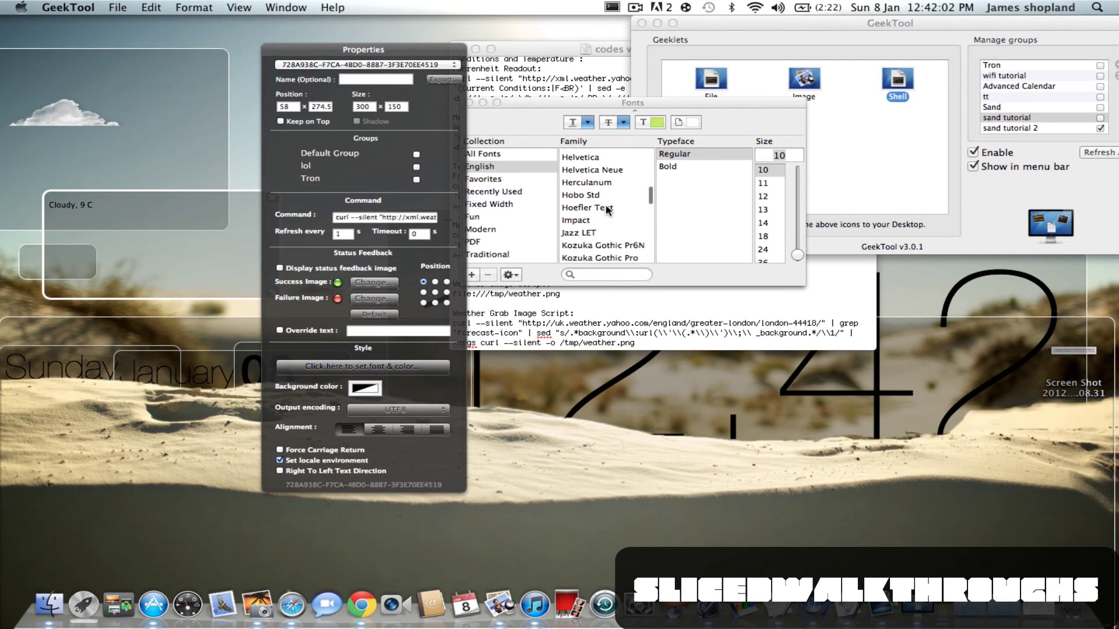
left_click(593, 170)
left_click(702, 179)
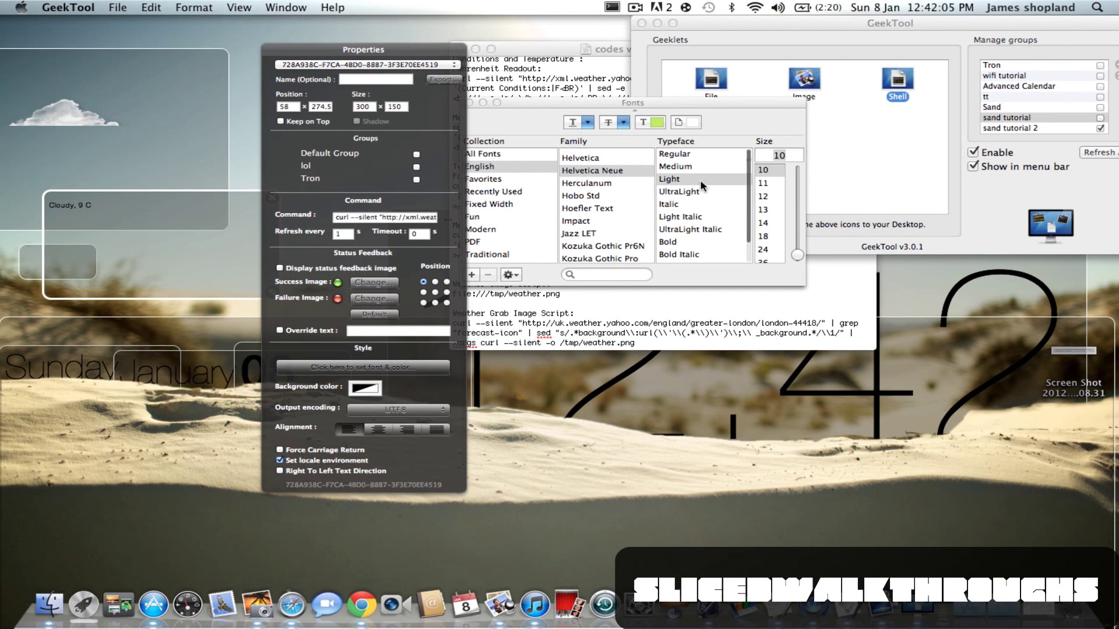
left_click(701, 193)
left_click(765, 236)
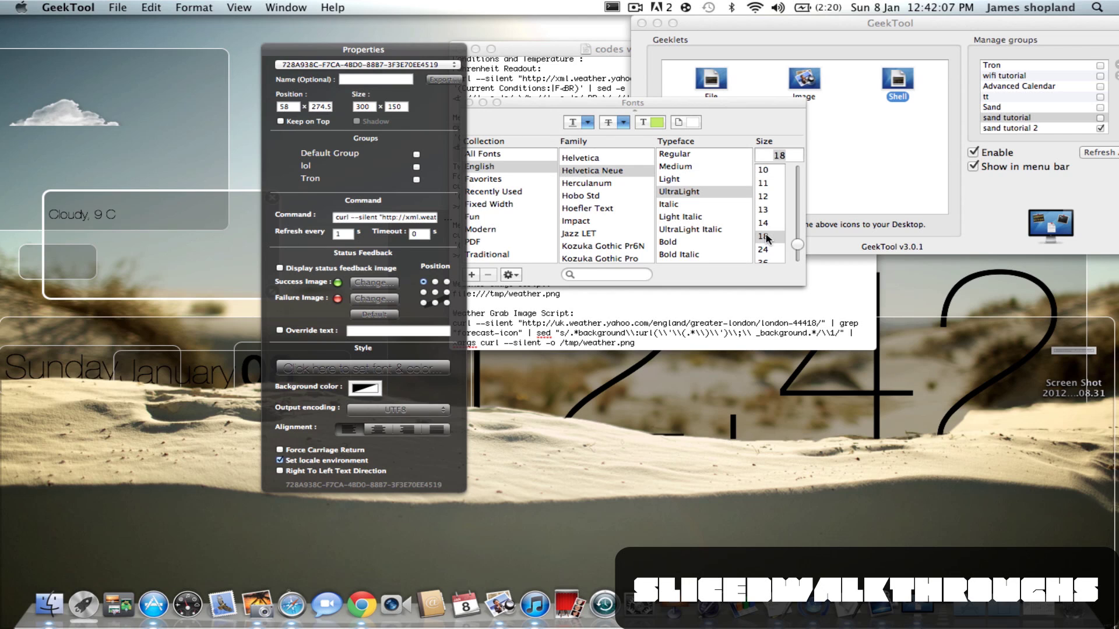
left_click(768, 247)
scroll(768, 239, "down", 2)
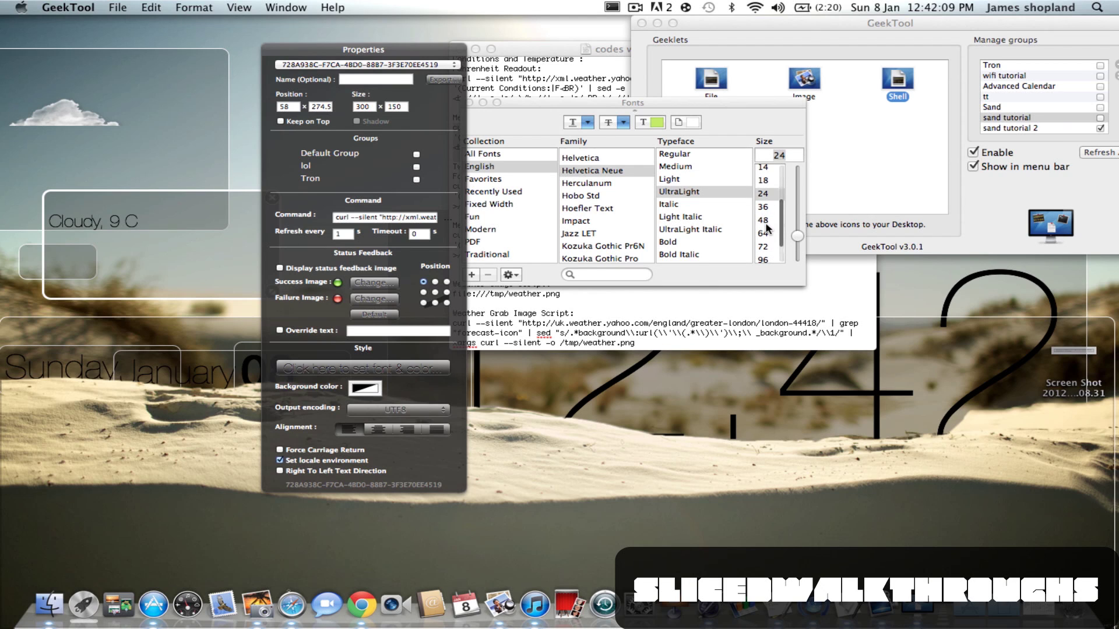
left_click(766, 222)
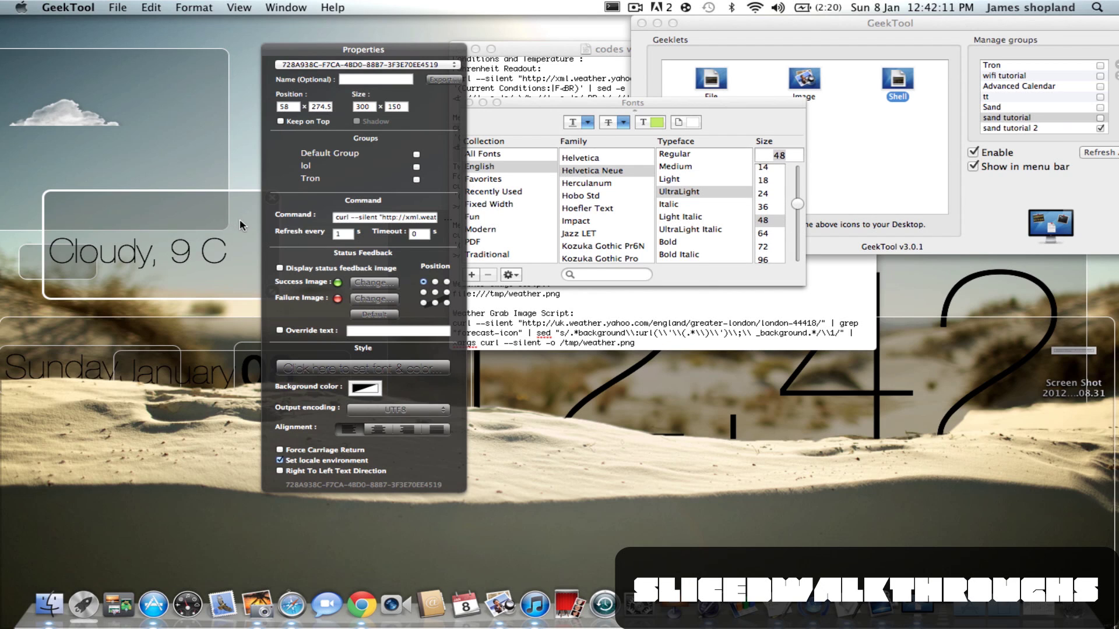
left_click_drag(280, 214, 399, 236)
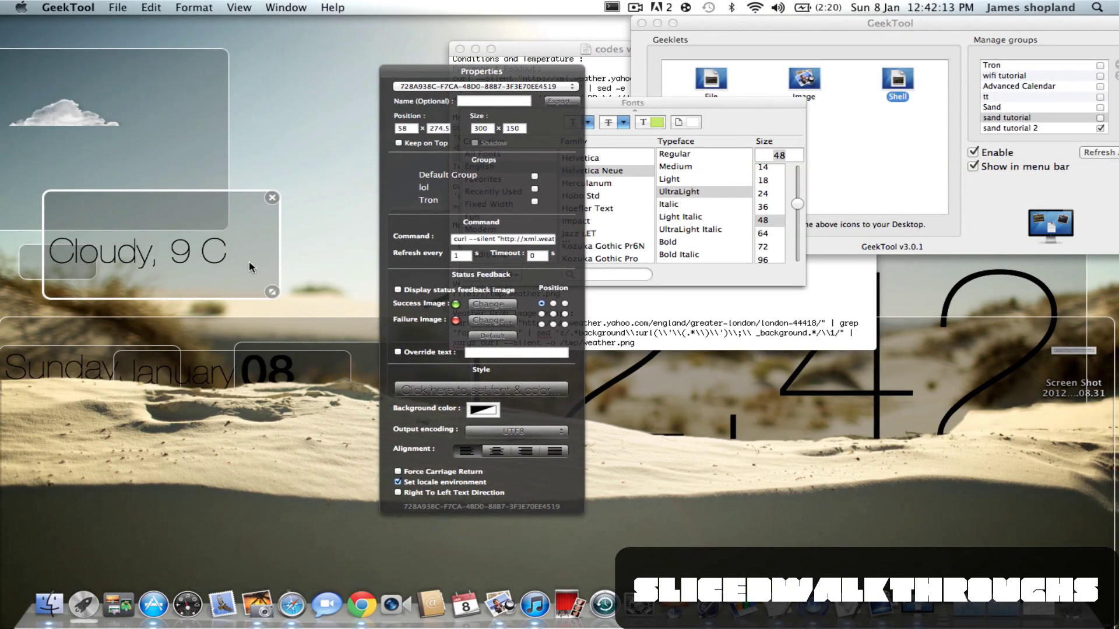
left_click_drag(251, 267, 357, 141)
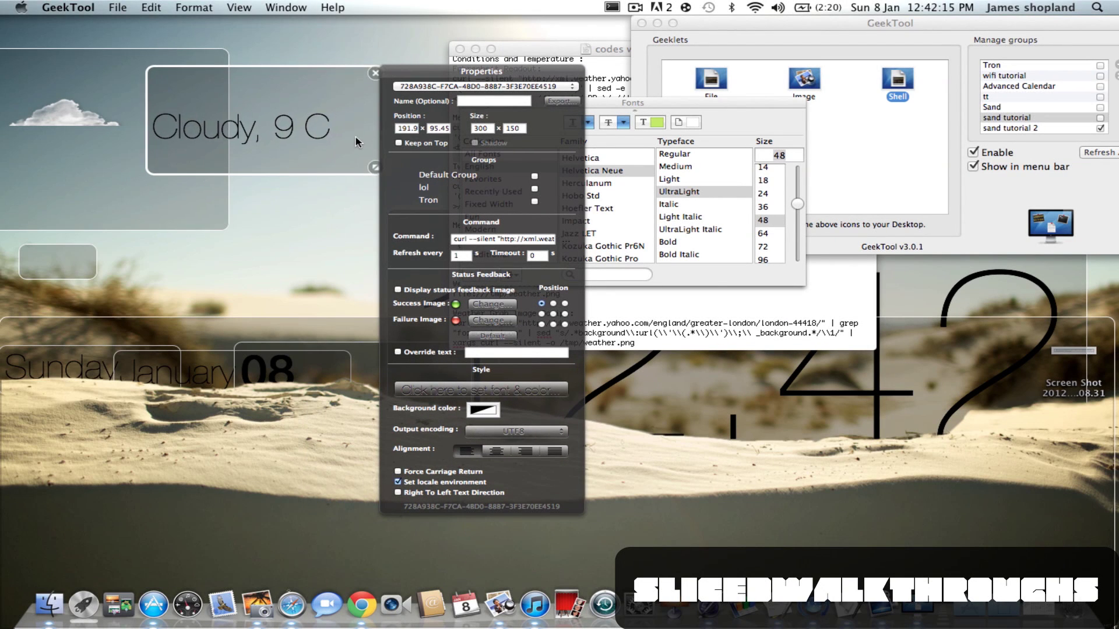
Enlarge the weather image geeklet to about 370 × 281 and set it to refresh every 1 s
left_click(143, 188)
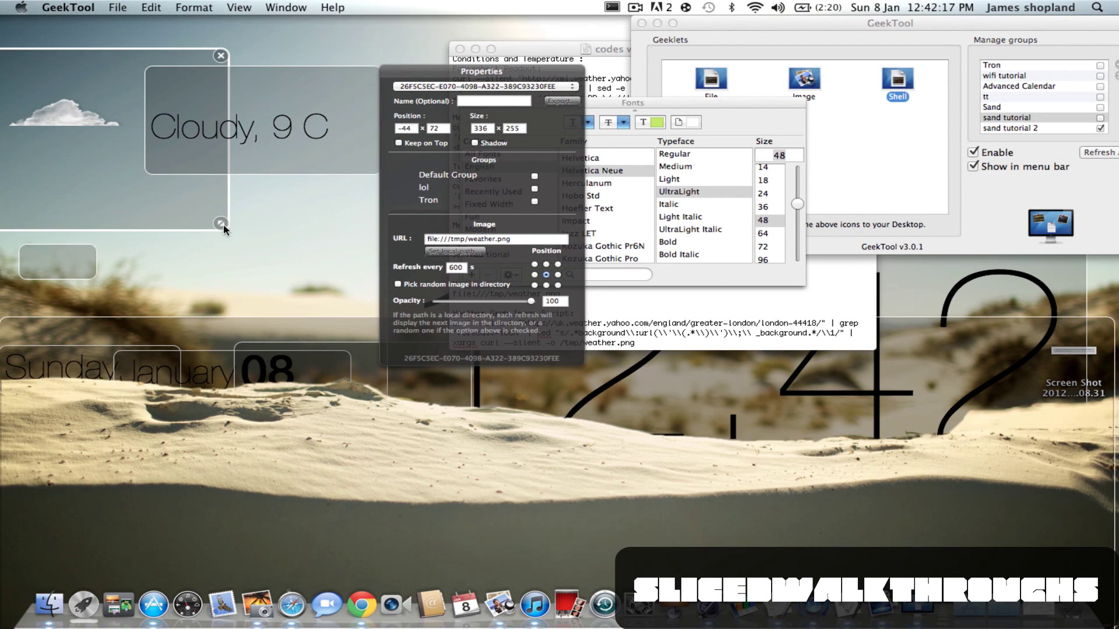
left_click_drag(223, 224, 249, 242)
left_click(462, 268)
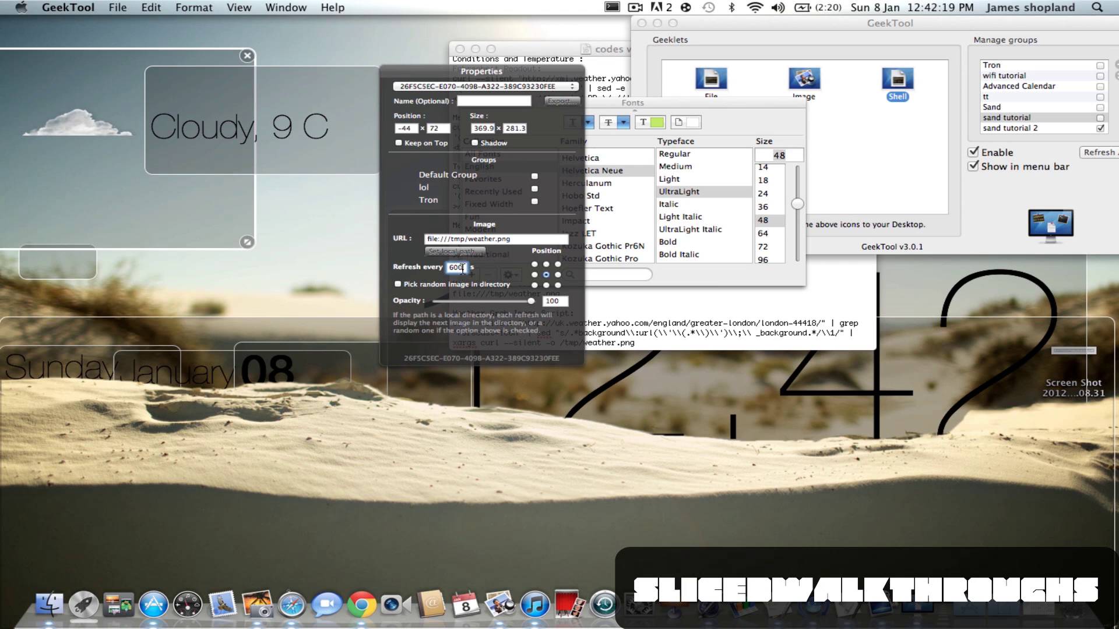
left_click_drag(462, 268, 448, 268)
type("1")
key("Return")
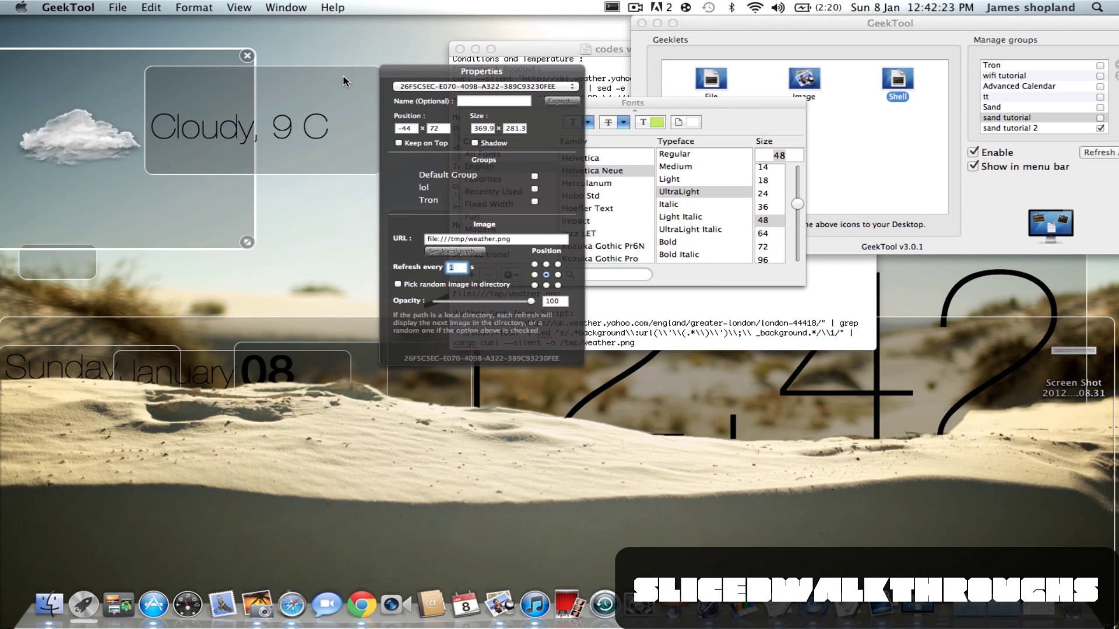
Lower the weather conditions geeklet to about 191, 125 and minimise the codes text file and GeekTool windows
left_click(347, 80)
left_click_drag(347, 88, 347, 109)
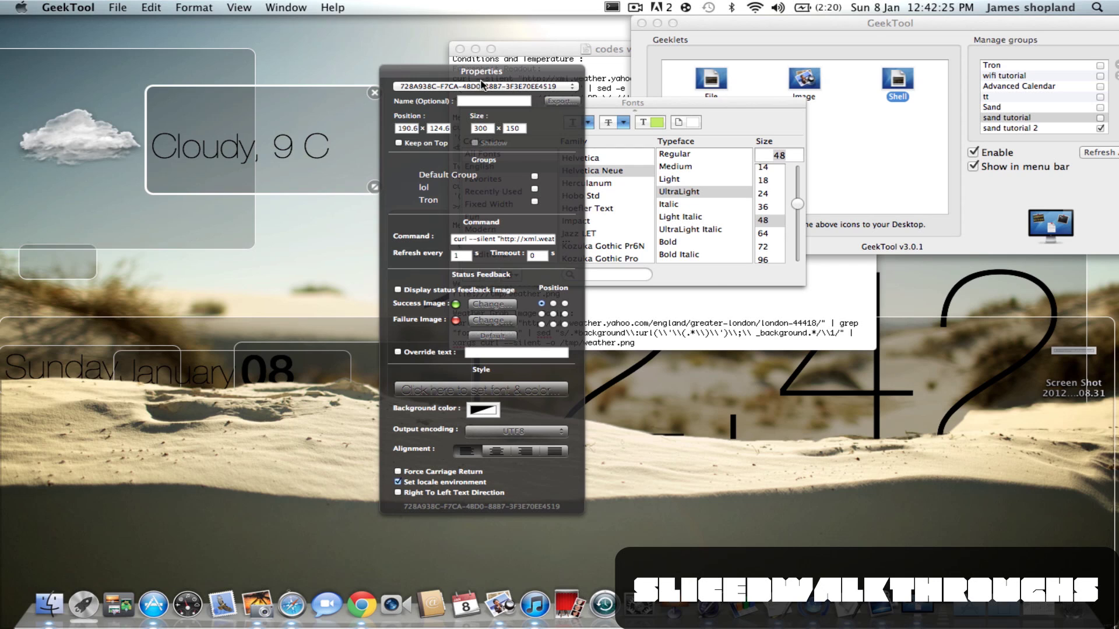
left_click(886, 170)
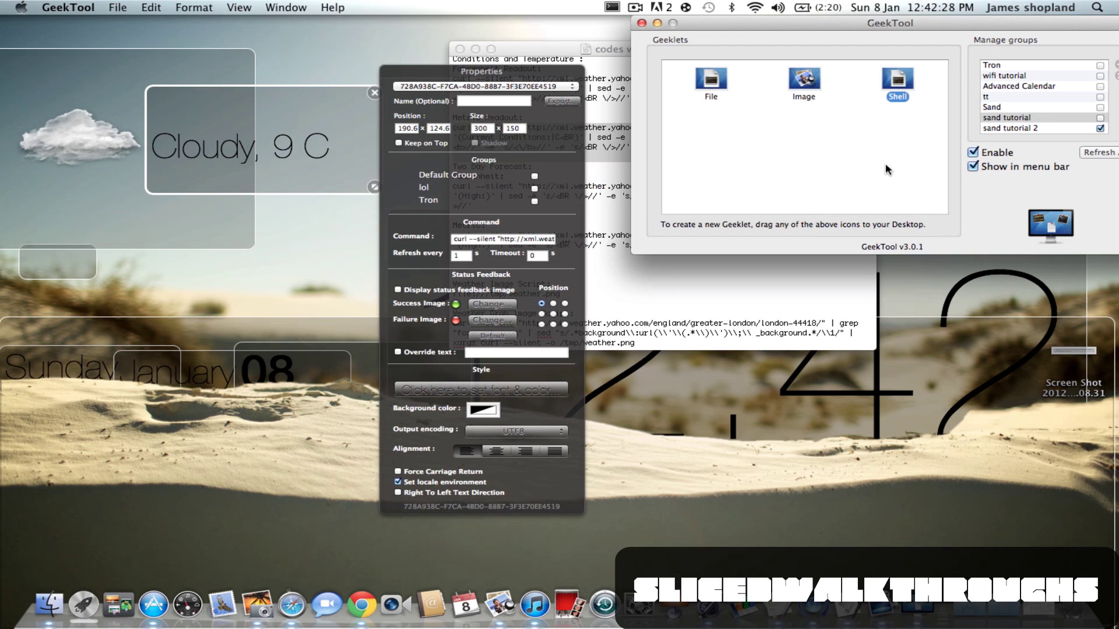
left_click(476, 49)
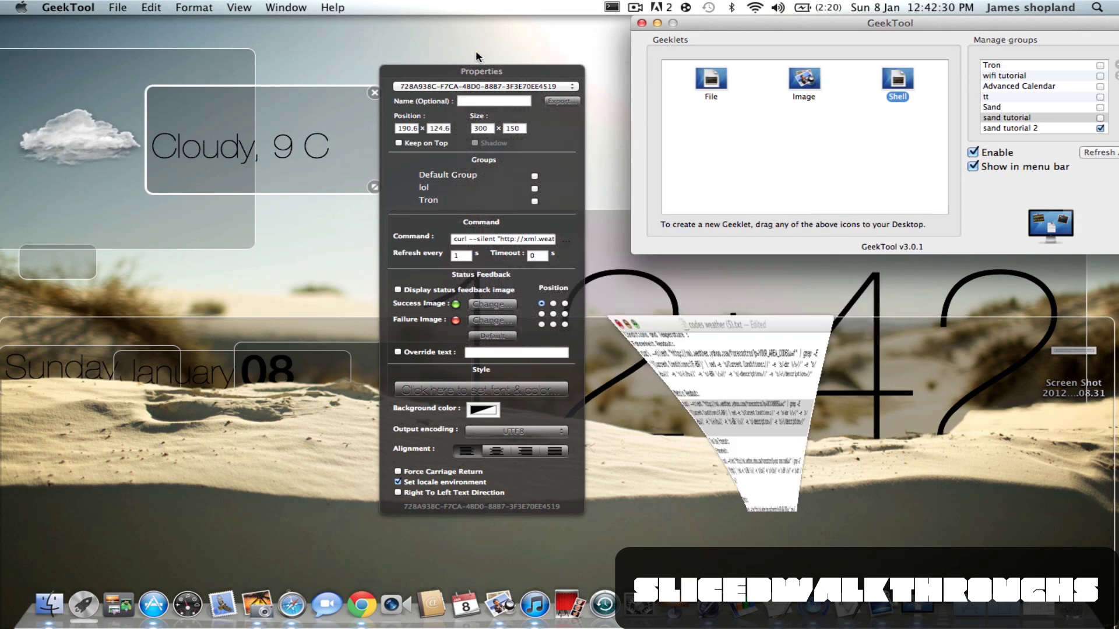
left_click(659, 26)
left_click(746, 84)
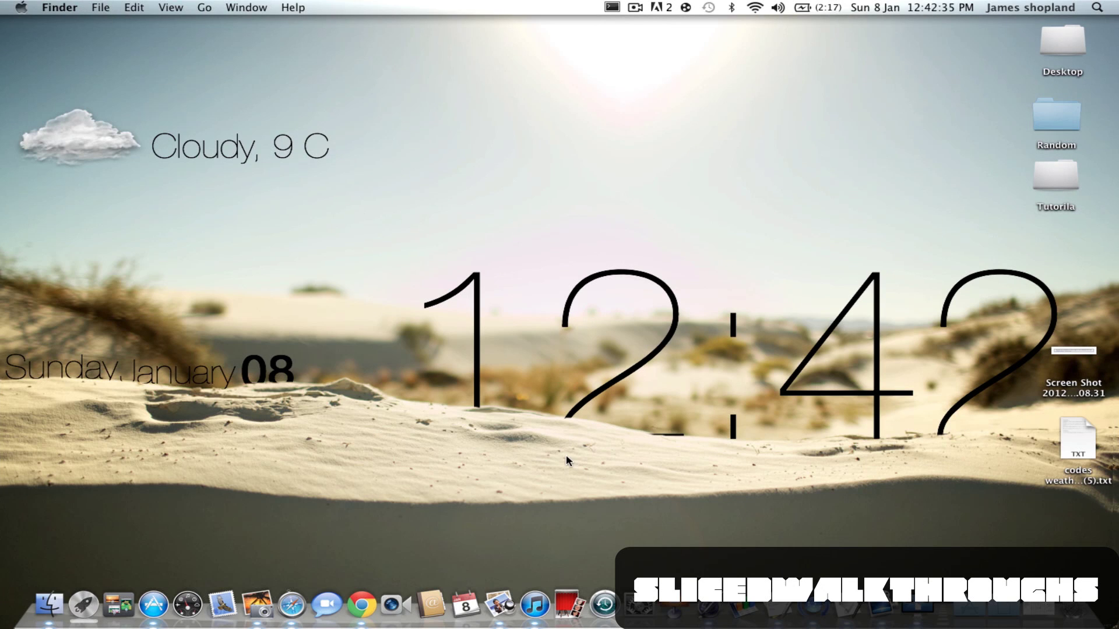
Launch iTunesGeeklet from the Applications folder
left_click(990, 603)
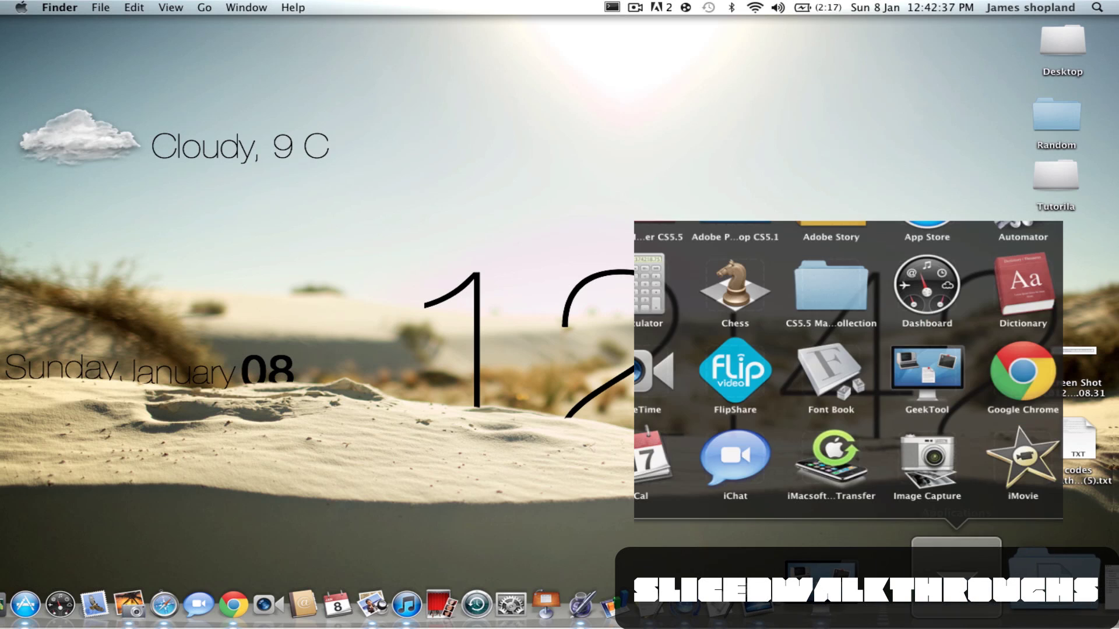
scroll(901, 412, "down", 2)
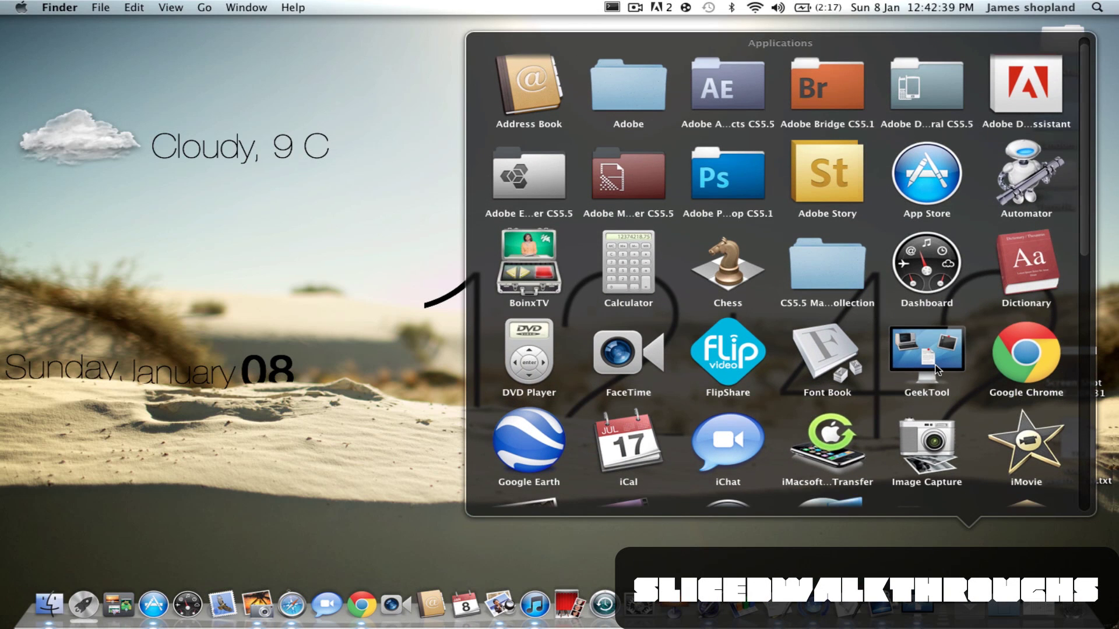
scroll(921, 364, "down", 5)
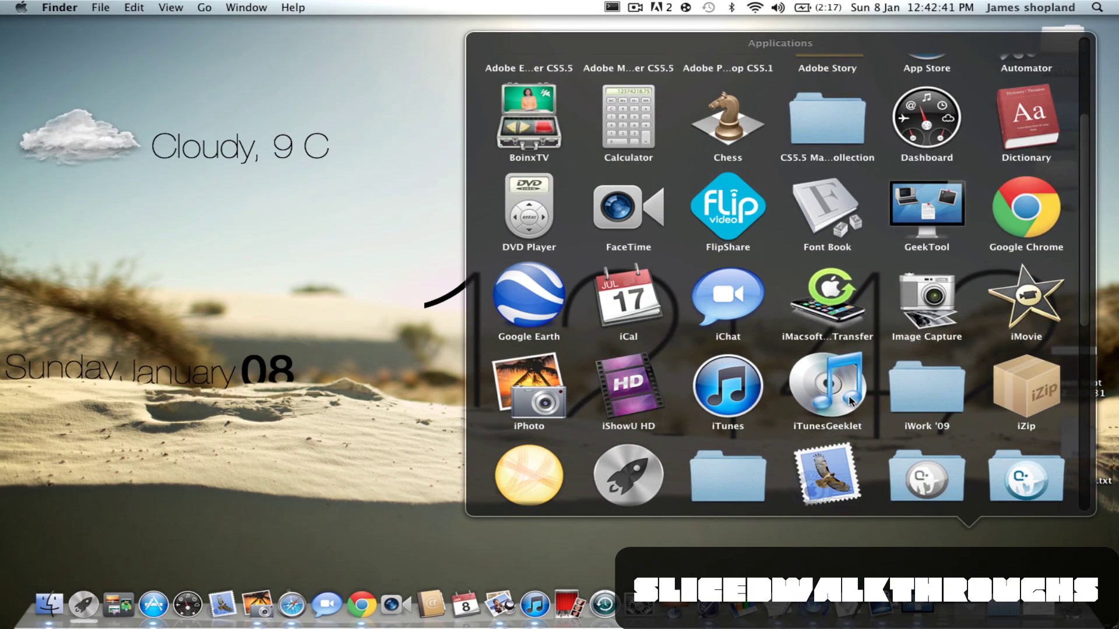
left_click(851, 400)
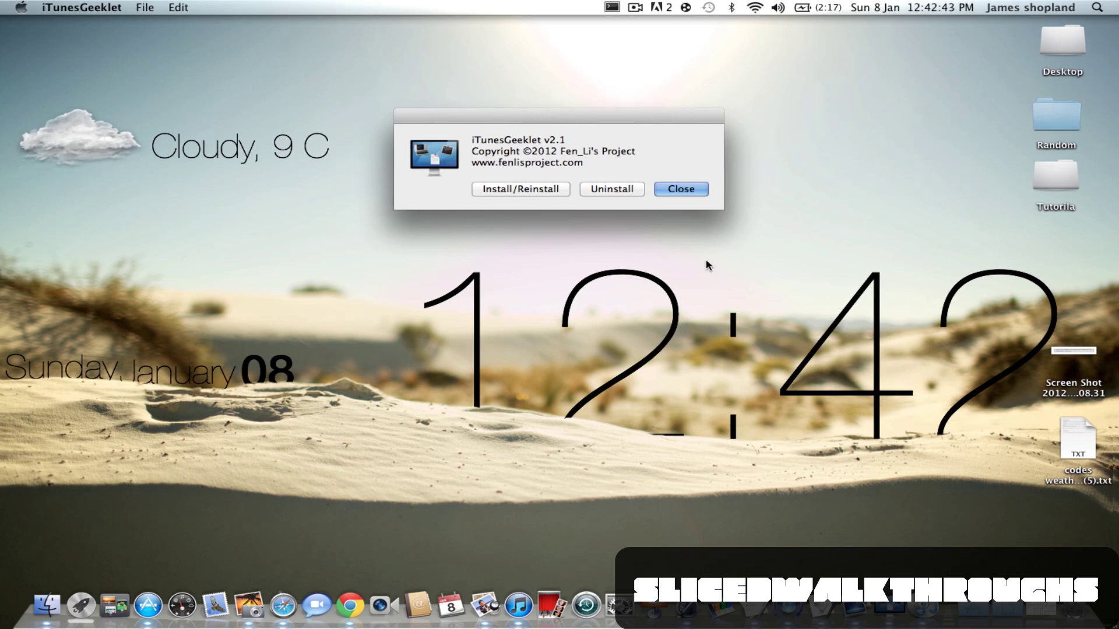
Install the iTunes geeklets with the CircleBar theme and allow the new geeklets to run their commands
left_click(541, 189)
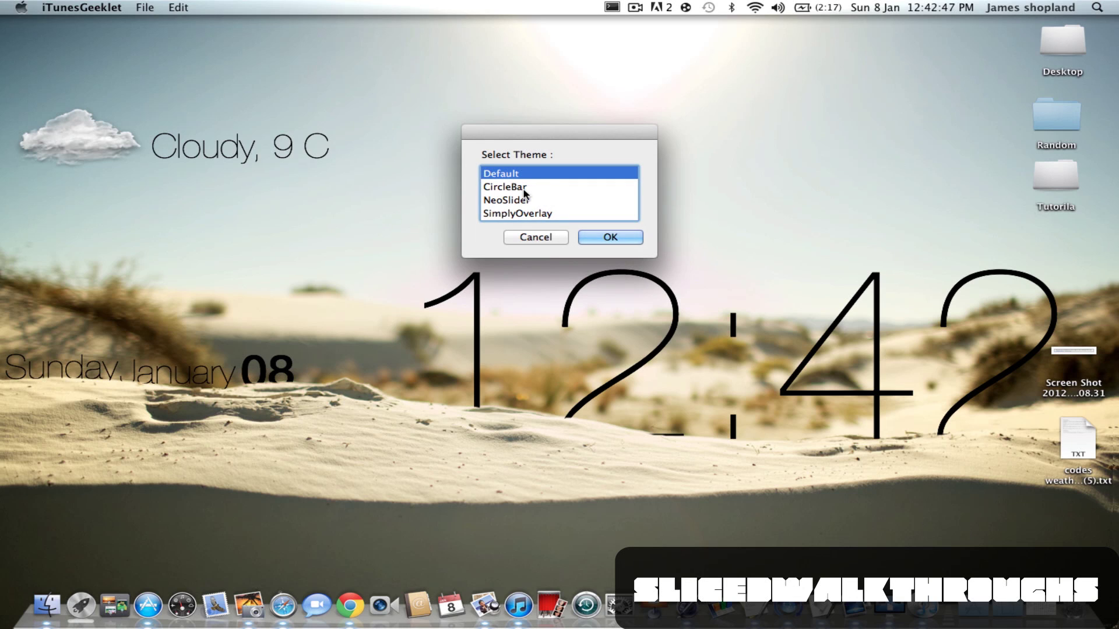
scroll(527, 194, "down", 1)
scroll(525, 194, "up", 1)
left_click(520, 186)
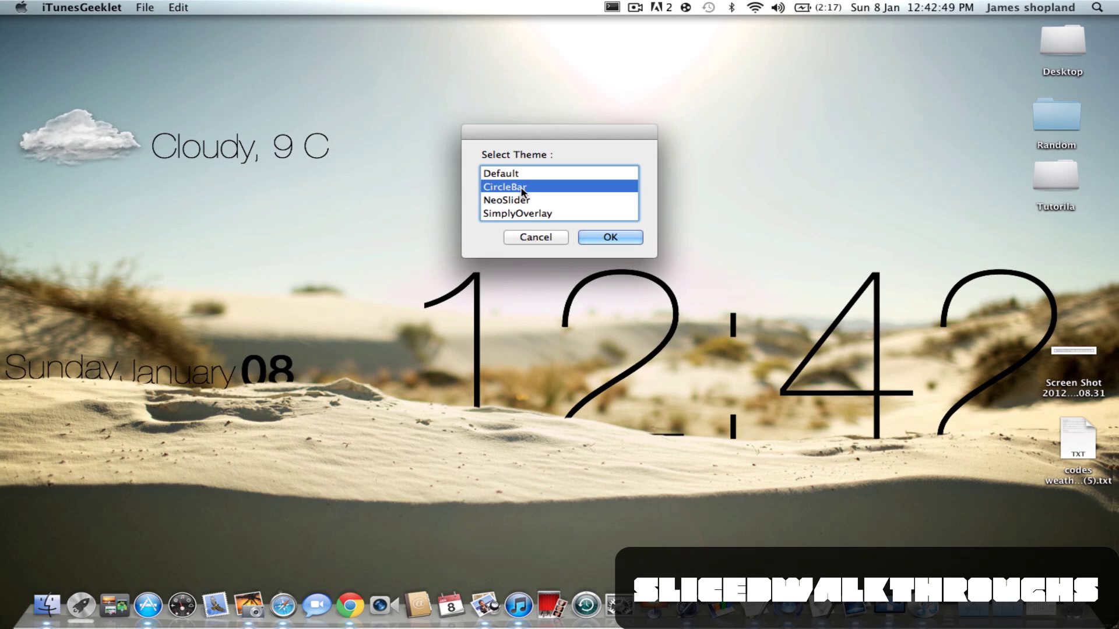
left_click(620, 236)
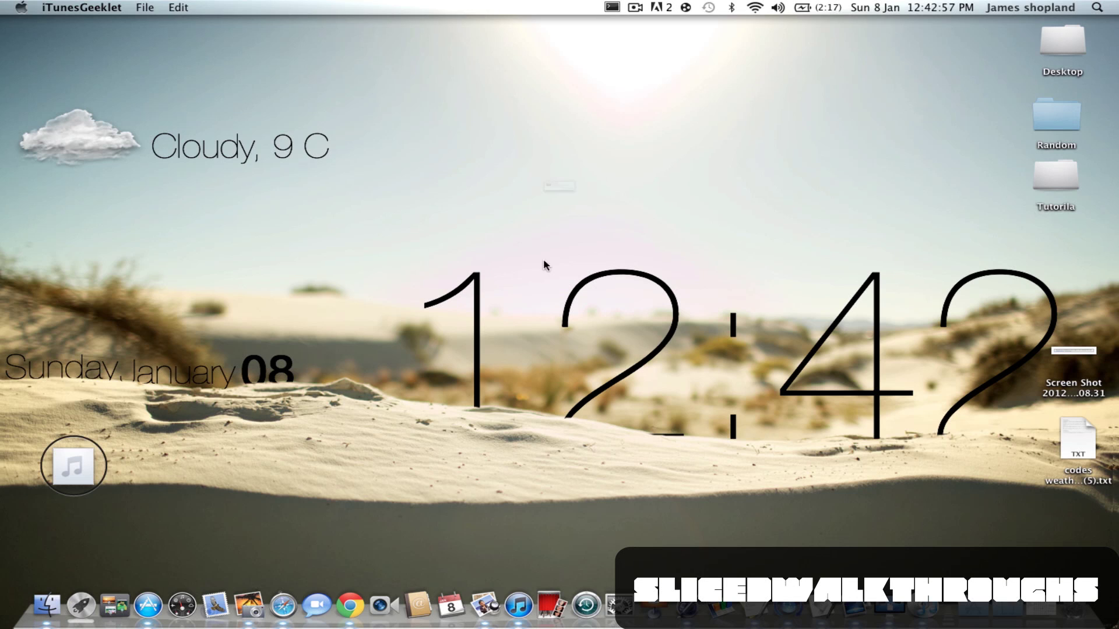
left_click(617, 223)
left_click(617, 223)
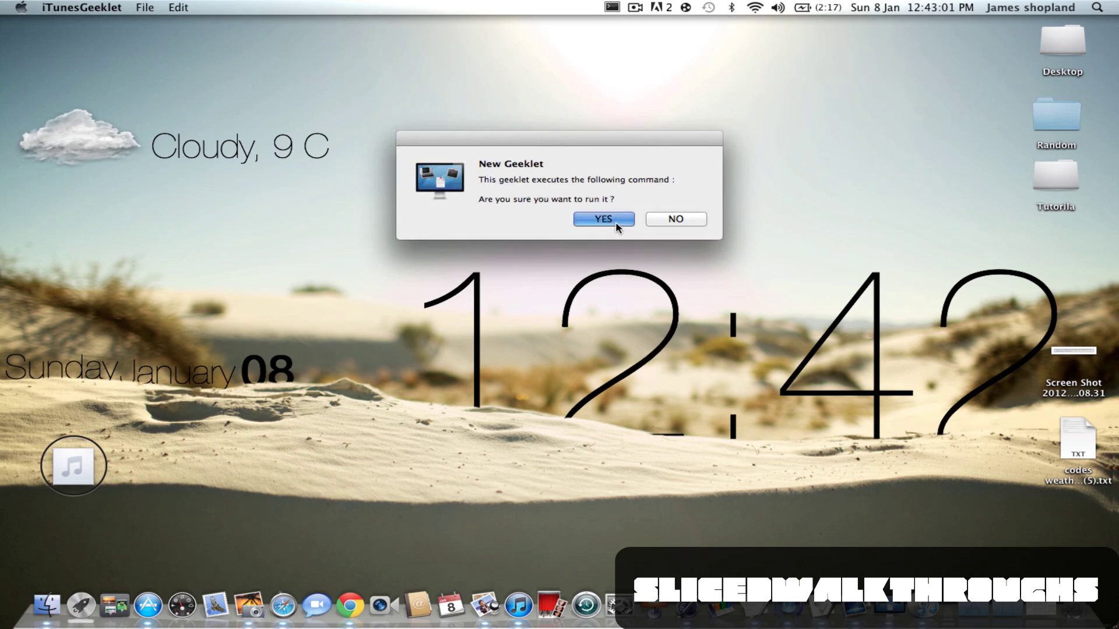
left_click(615, 221)
left_click(618, 238)
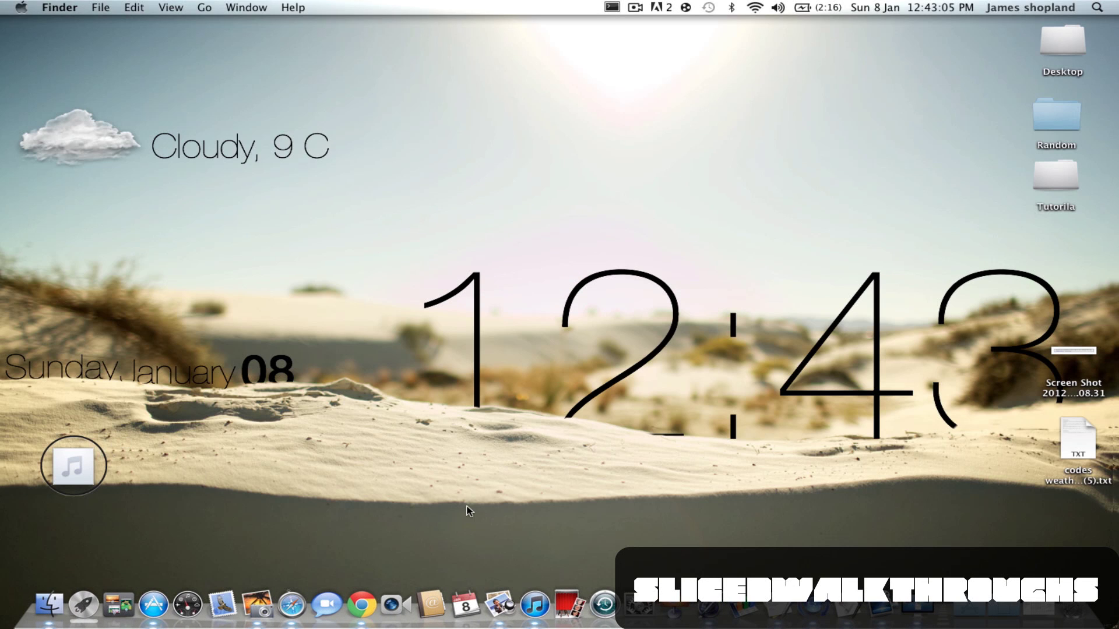
Restore GeekTool and move the iTunes progress ring down to about 14, 702, with the album artwork geeklet centred inside it
left_click(923, 512)
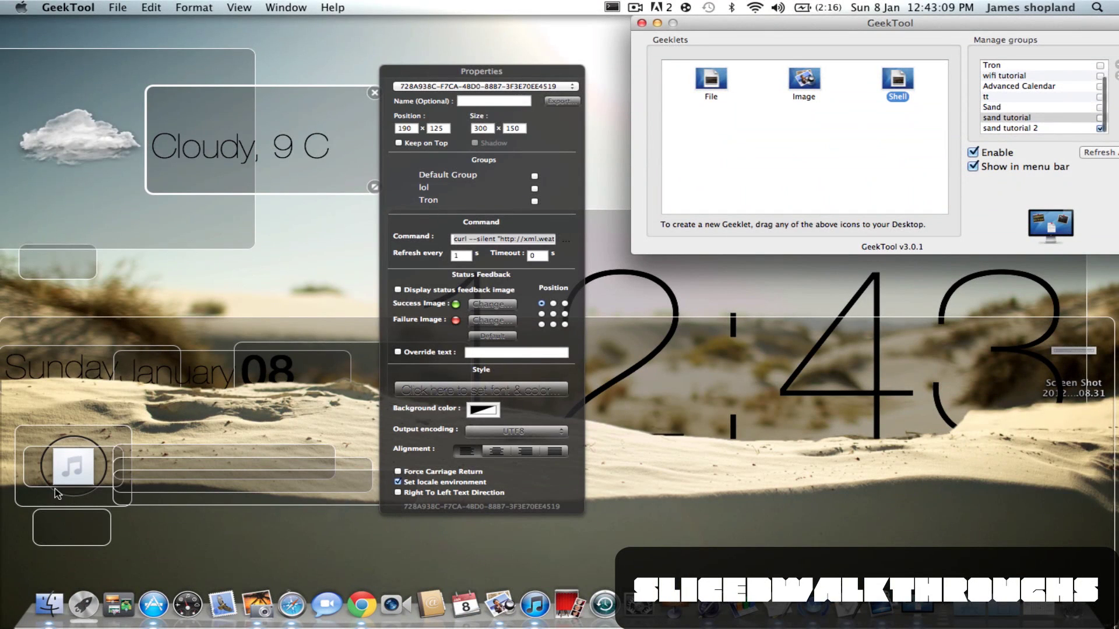
left_click_drag(105, 438, 100, 504)
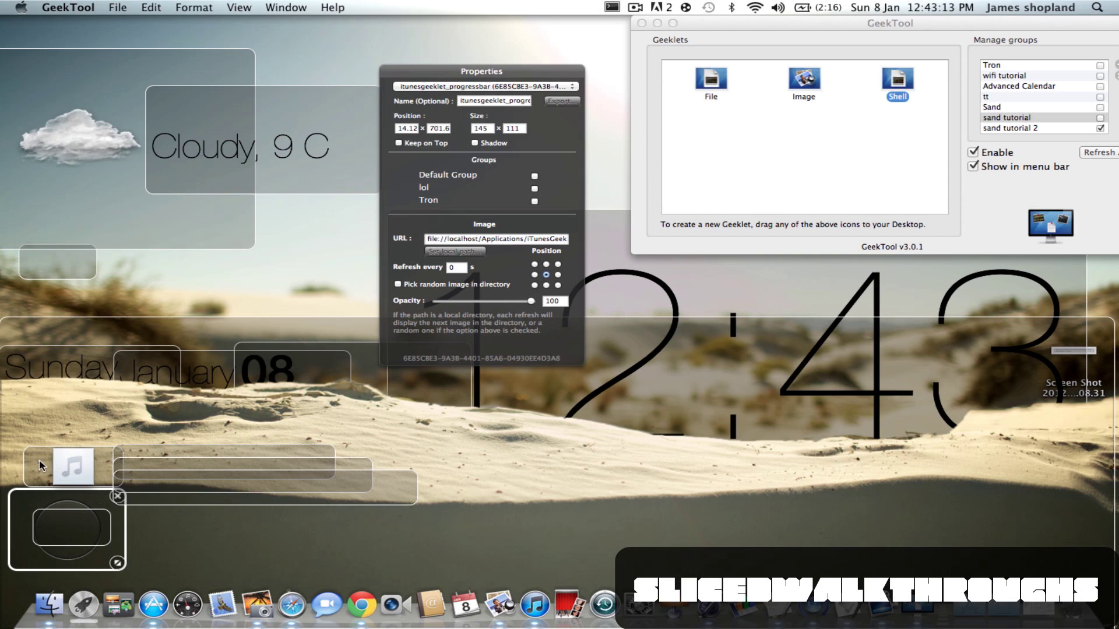
left_click_drag(40, 464, 36, 531)
Move the song album, title and artist geeklets down beside the artwork, at about 144, 765, 144, 745 and 147, 740, and leave geeklet editing
left_click(183, 505)
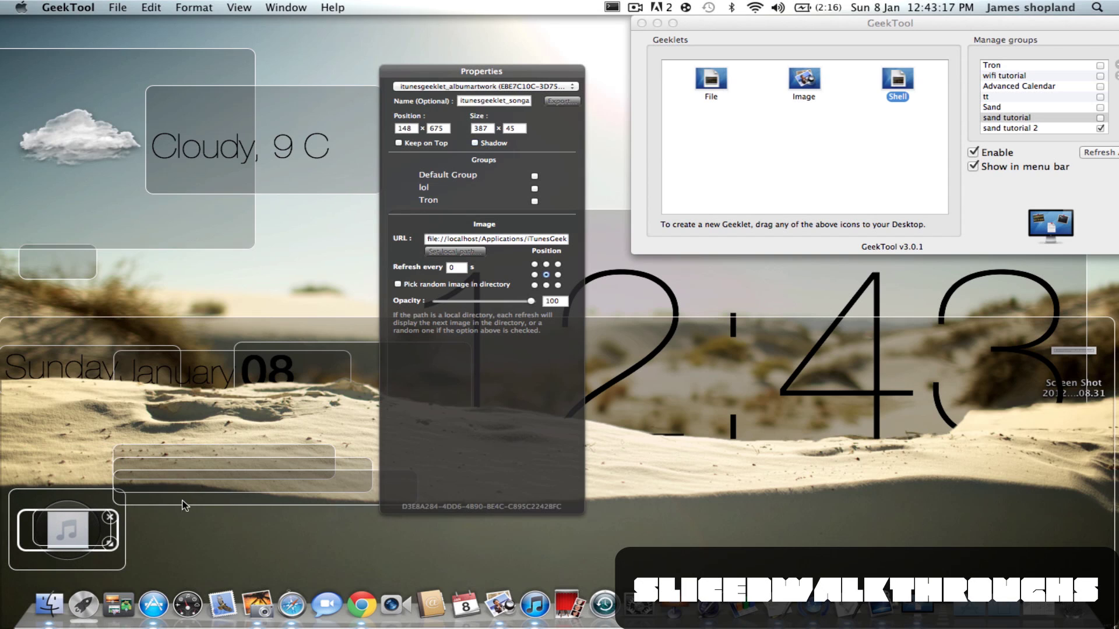
left_click_drag(184, 505, 180, 574)
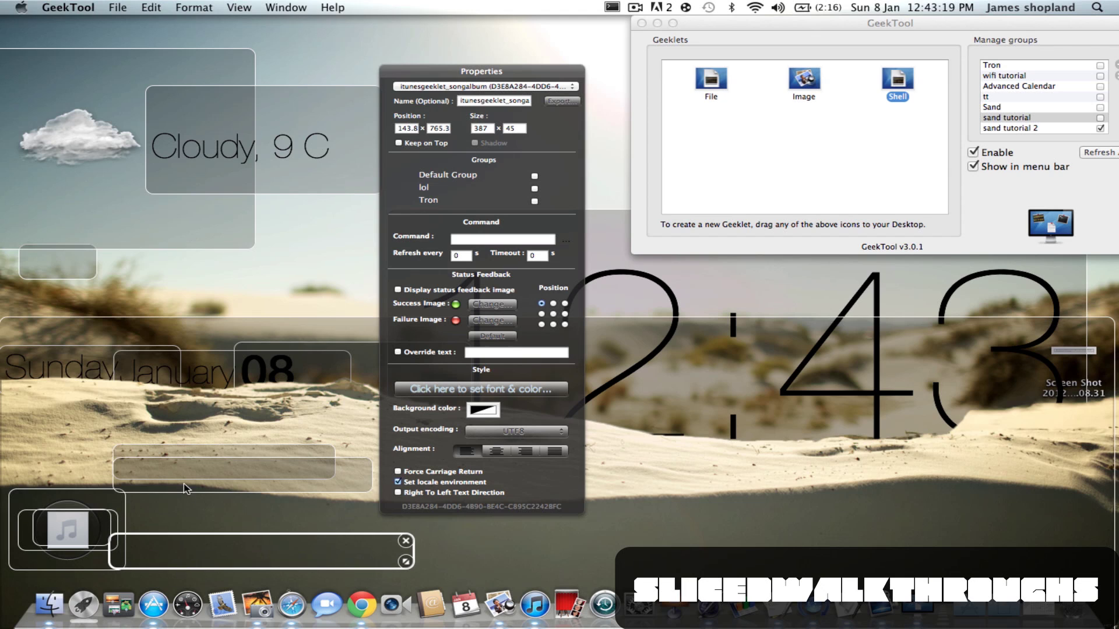
left_click_drag(185, 488, 182, 564)
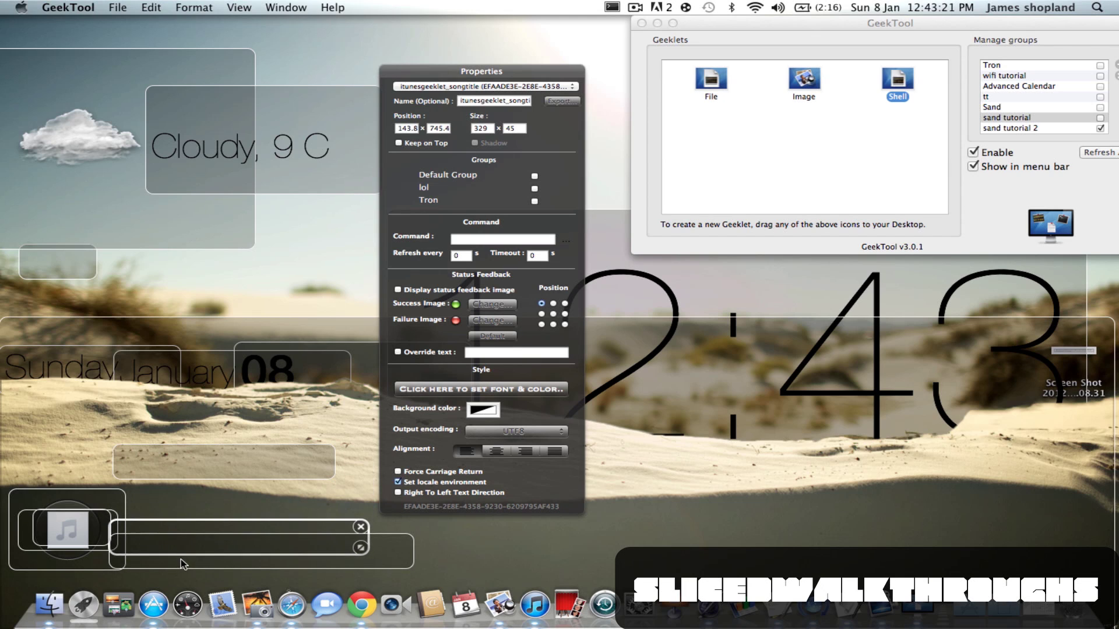
left_click_drag(186, 473, 186, 544)
left_click(748, 178)
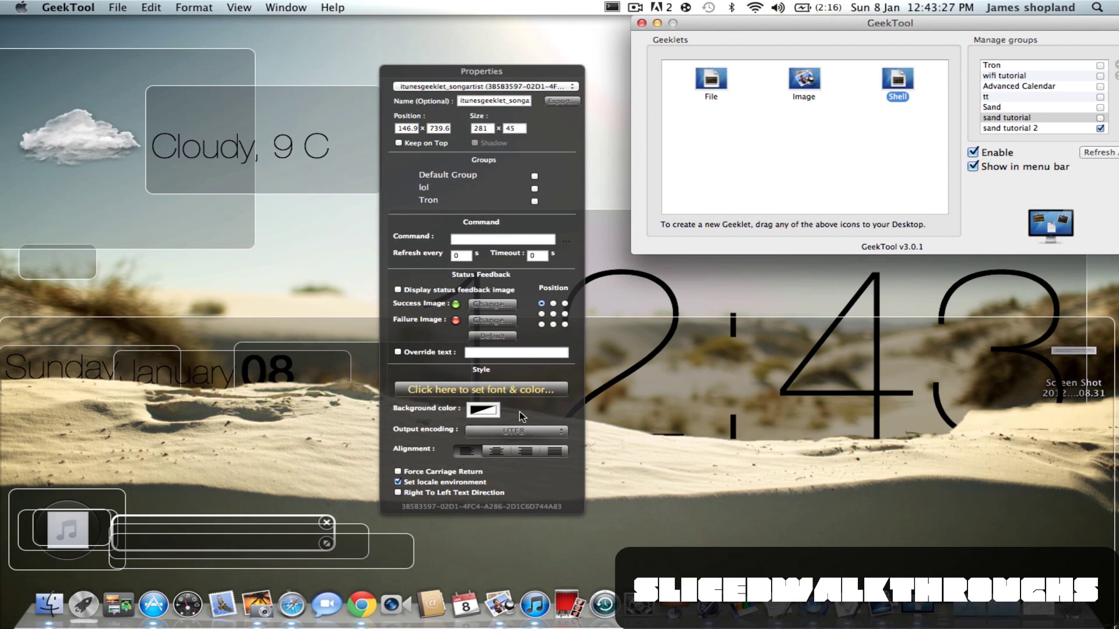
left_click(621, 143)
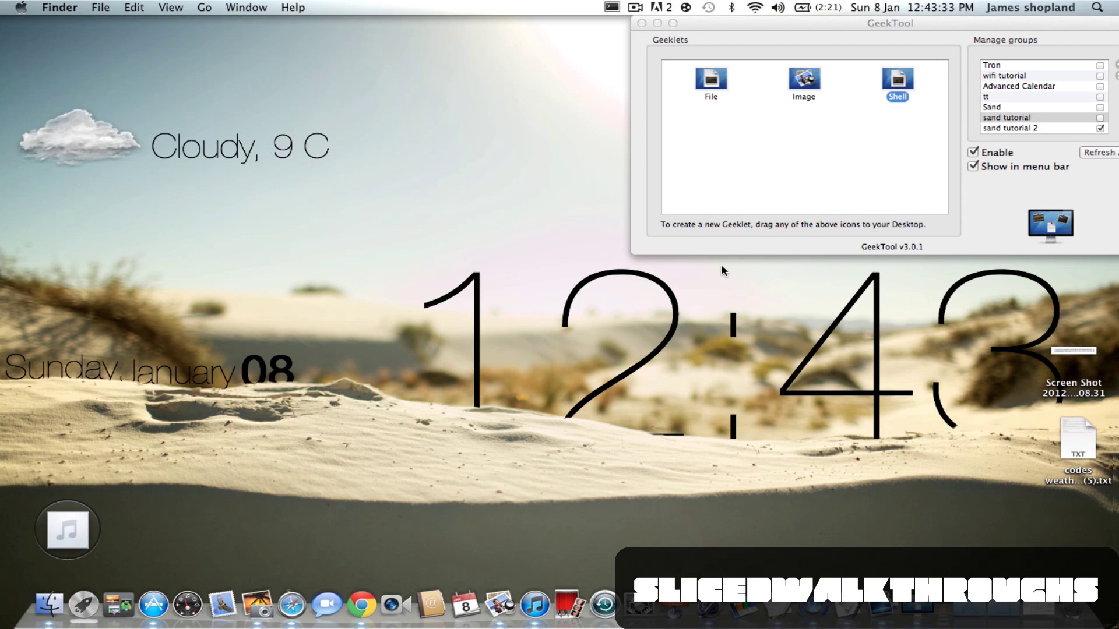
Mute the Mac's sound, start a song playing in iTunes and minimise its window
key("F10")
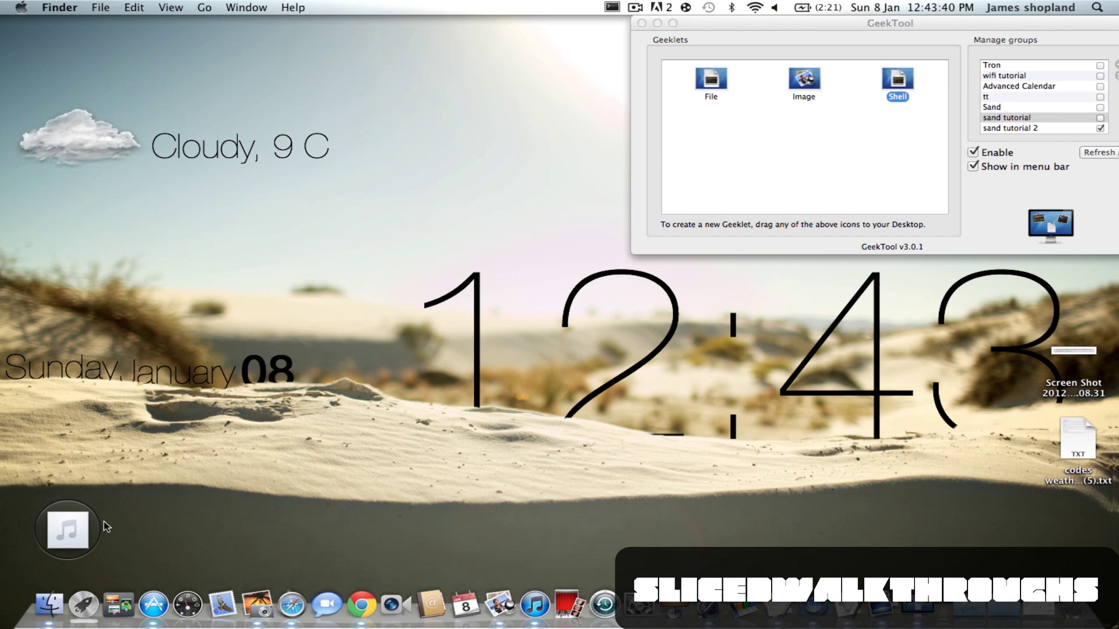
left_click(528, 607)
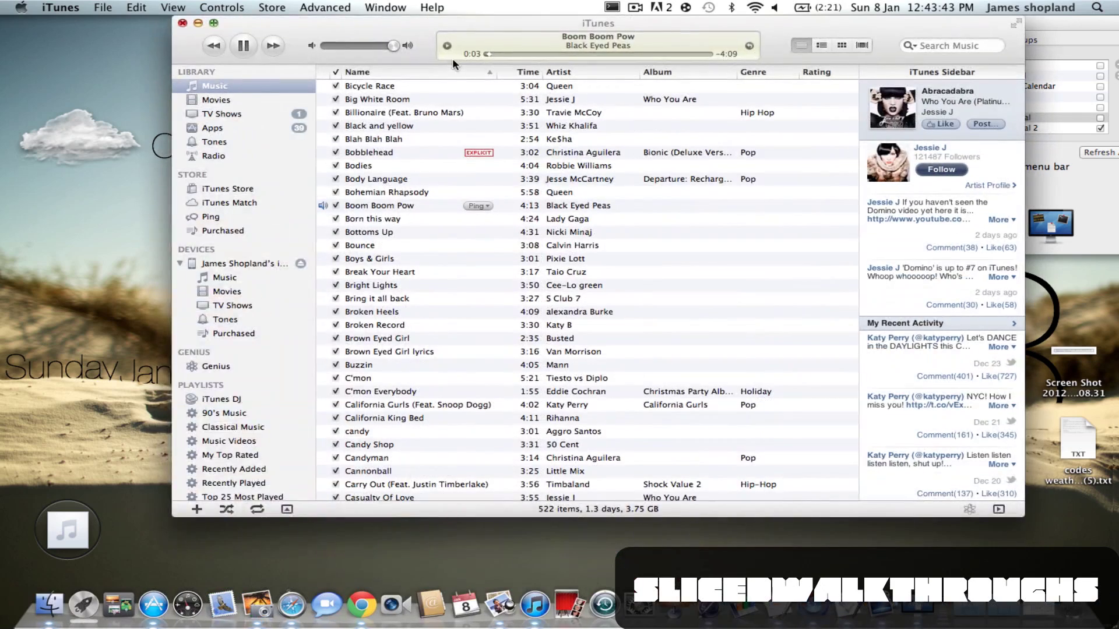
left_click(198, 23)
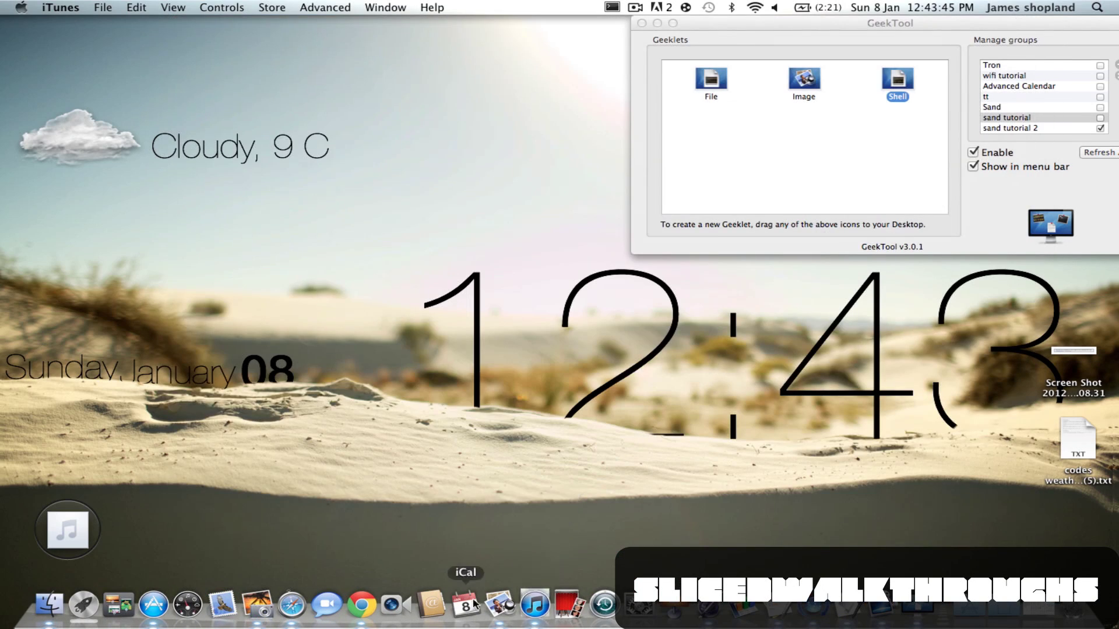
Refresh all geeklets in GeekTool and leave geeklet editing
left_click(815, 242)
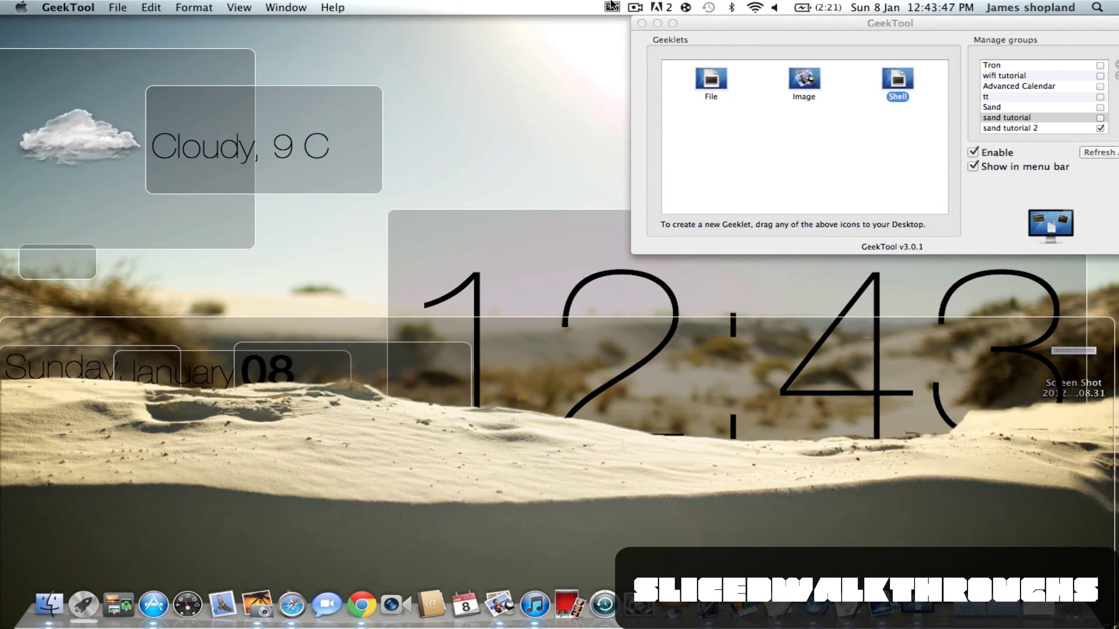
left_click(612, 7)
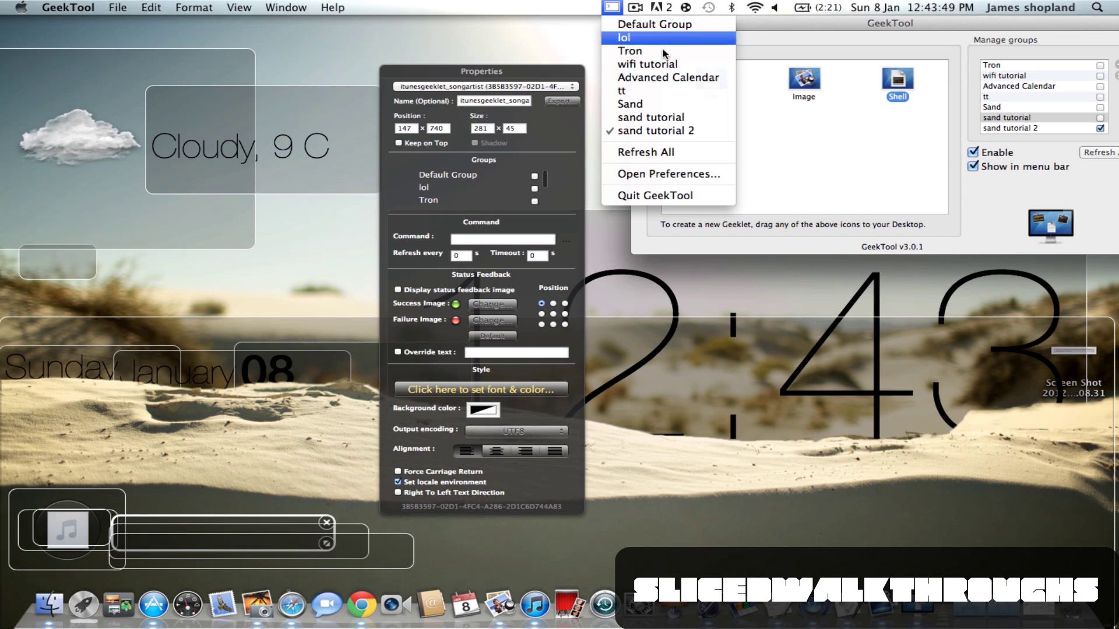
left_click(688, 152)
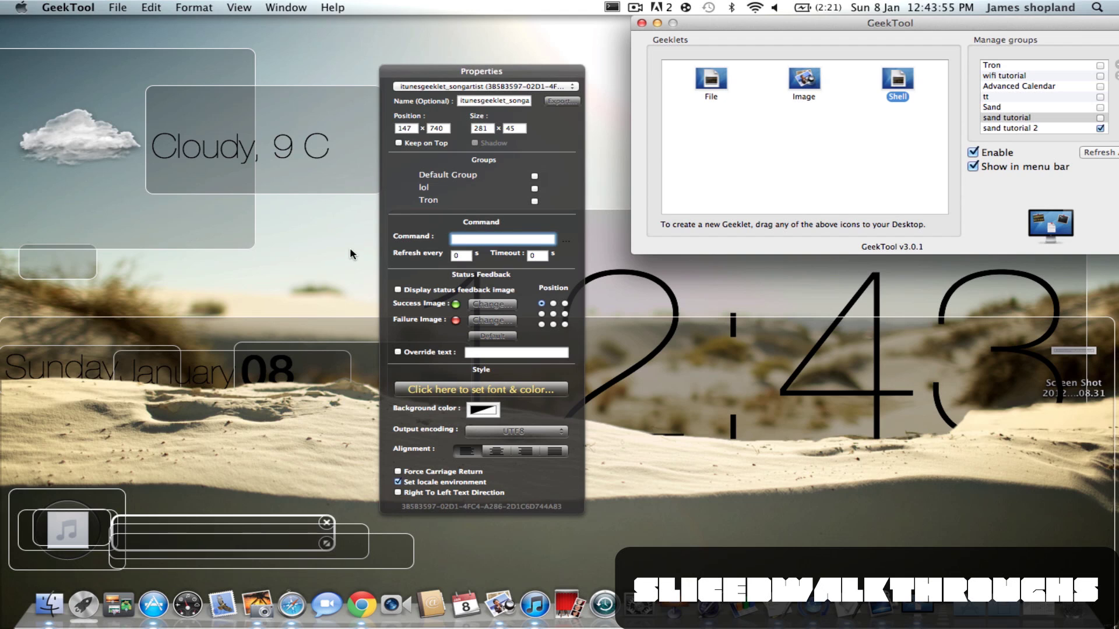
left_click(350, 250)
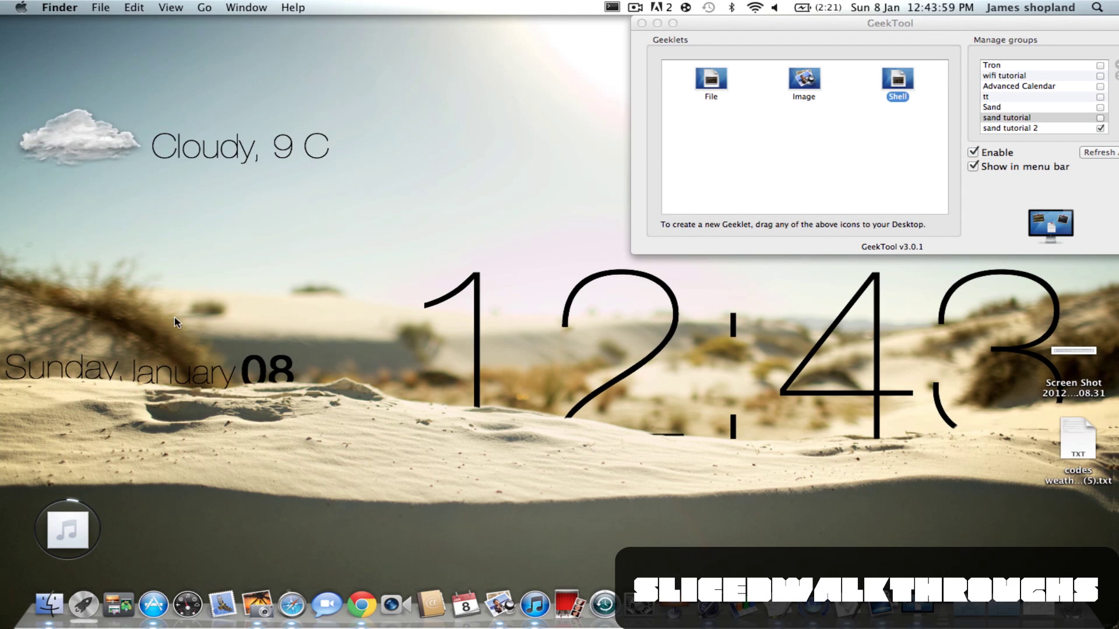
Check the command setting in the song artist geeklet's properties
left_click(721, 155)
left_click(175, 524)
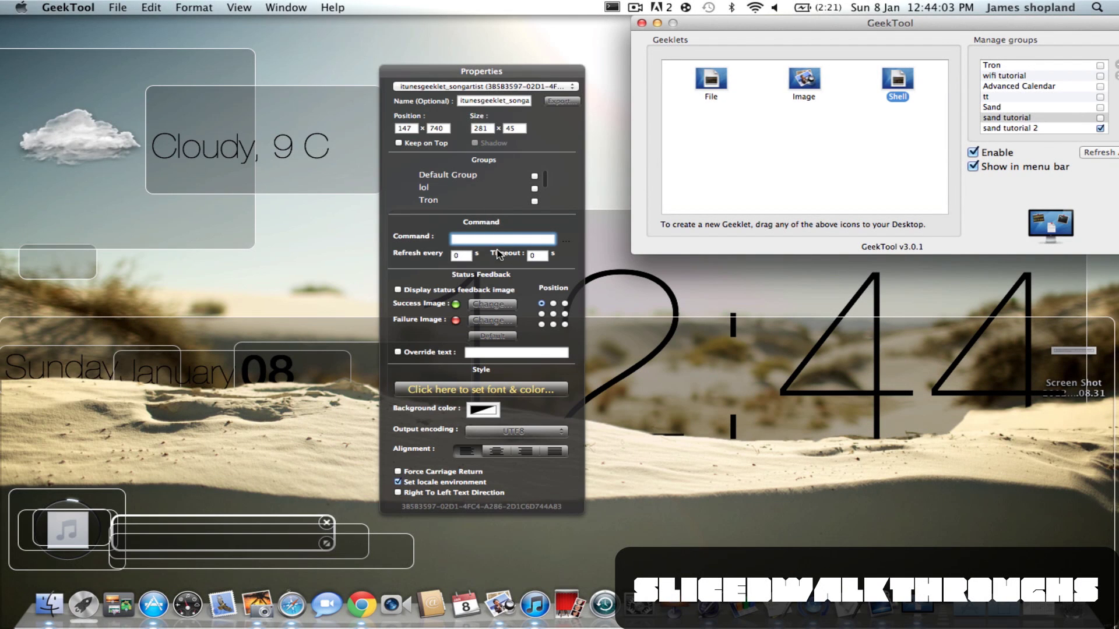
left_click(566, 240)
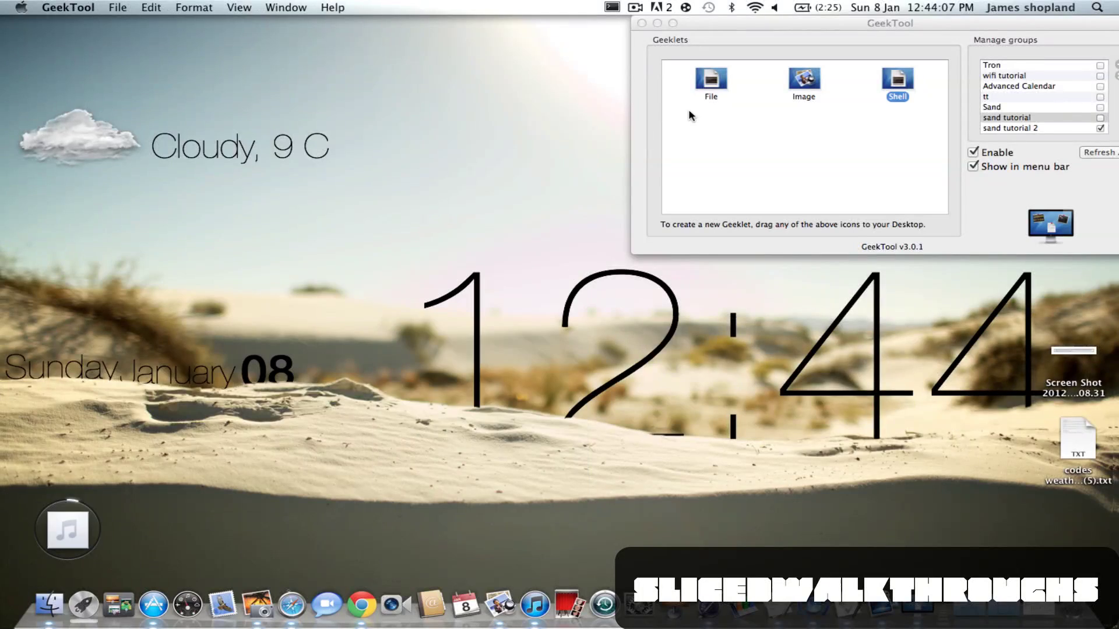
left_click(523, 378)
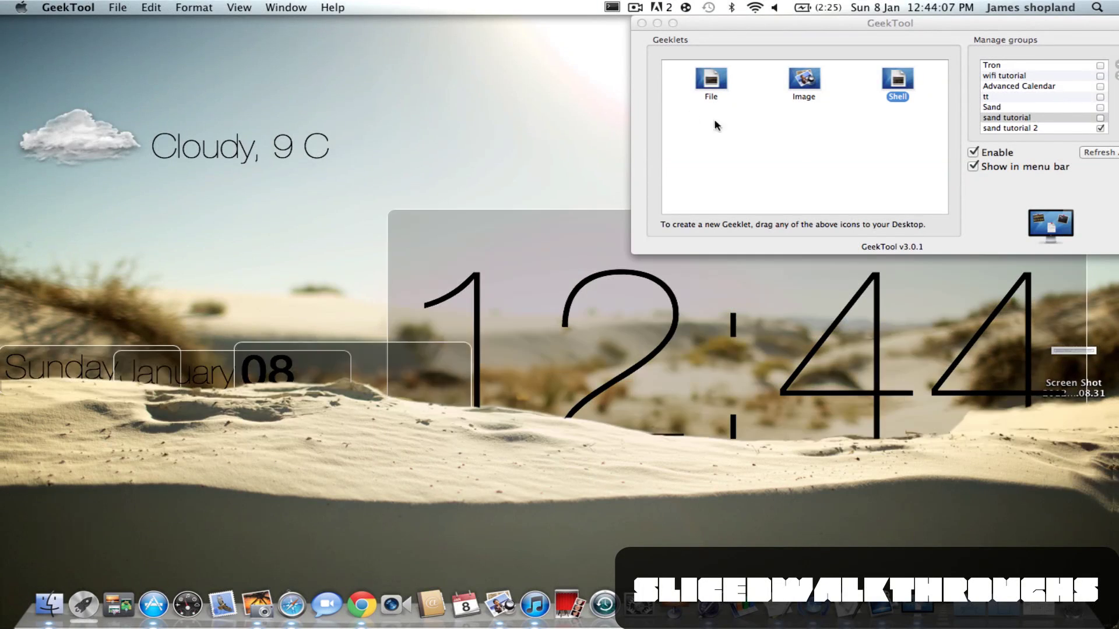
left_click(221, 527)
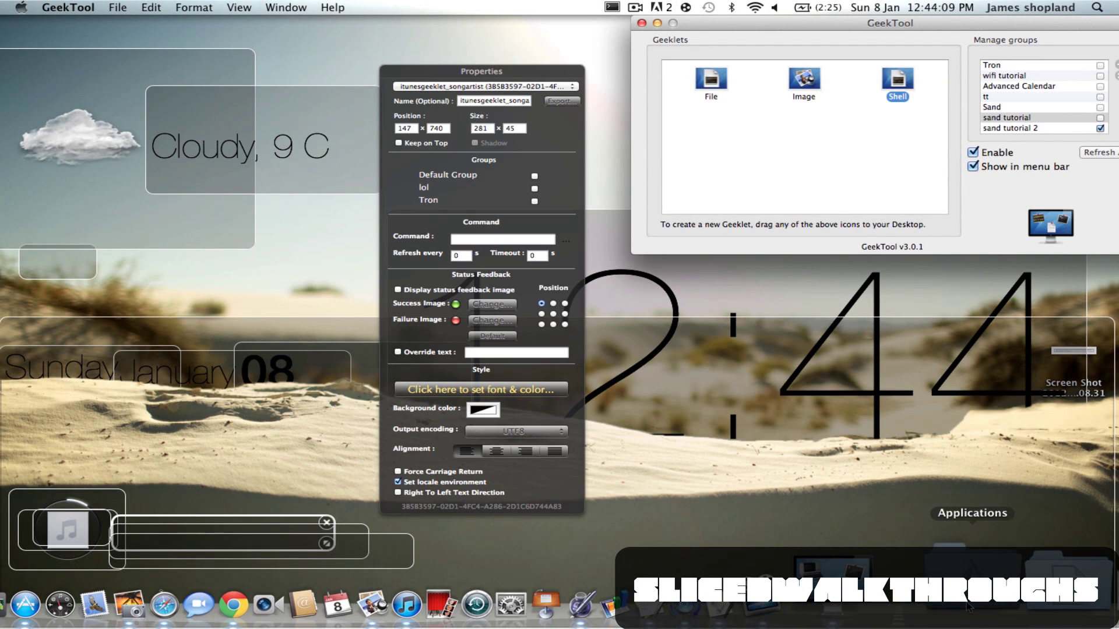
Launch iTunesGeeklet from the Applications folder and uninstall its geeklets
left_click(968, 606)
scroll(864, 312, "down", 5)
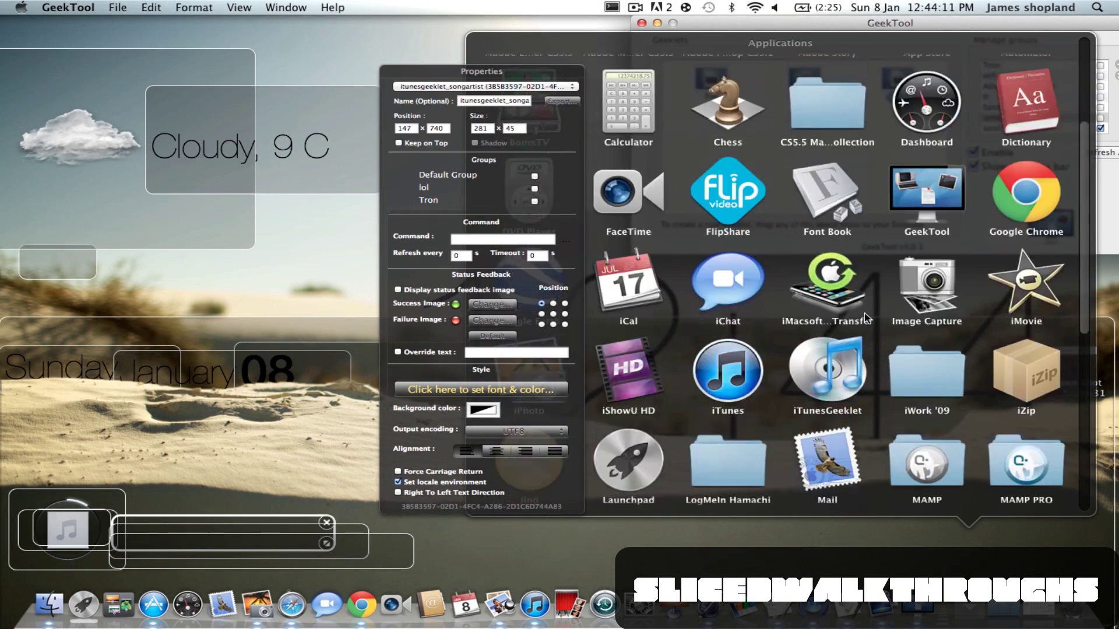
left_click(664, 172)
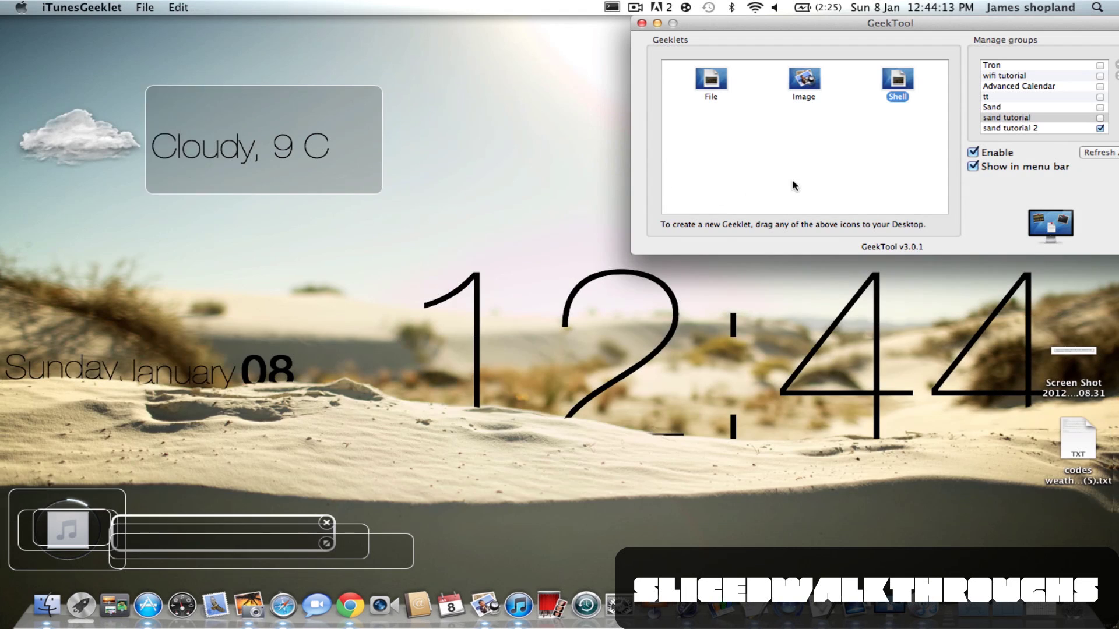
left_click(605, 188)
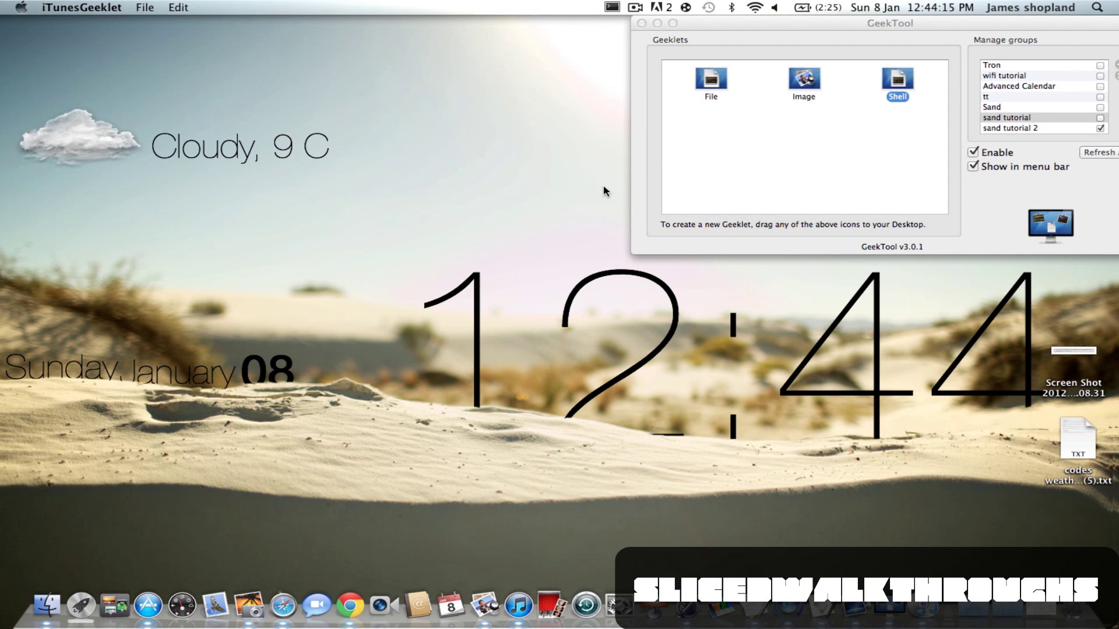
Relaunch iTunesGeeklet from the Applications folder and install its geeklets with the CircleBar theme
left_click(979, 617)
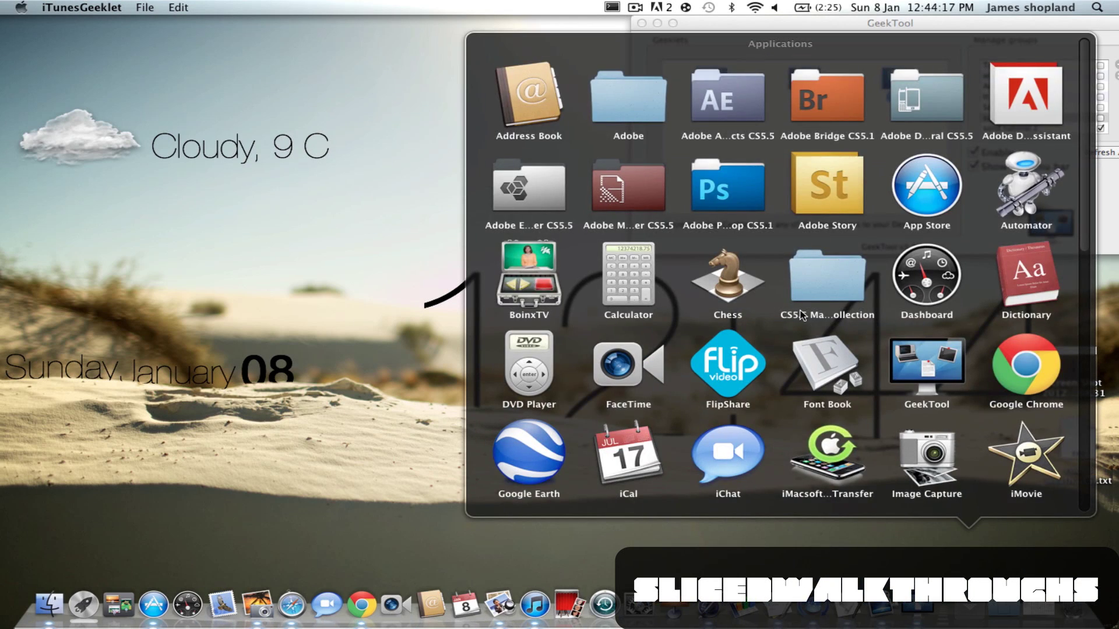
scroll(833, 349, "down", 7)
left_click(841, 157)
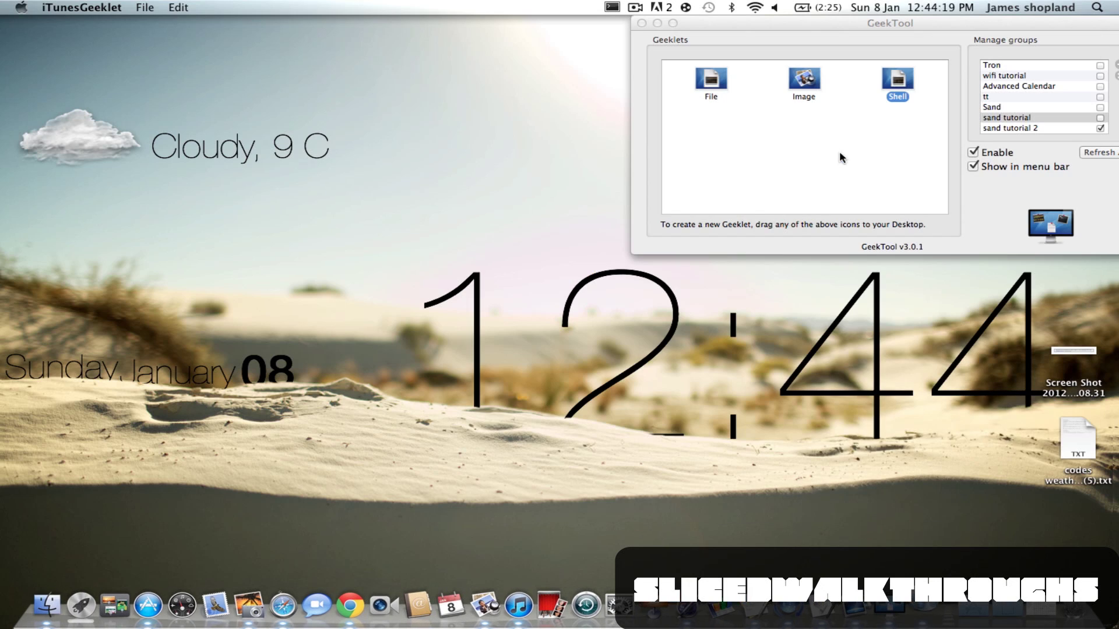
left_click(534, 194)
left_click(531, 189)
left_click(612, 237)
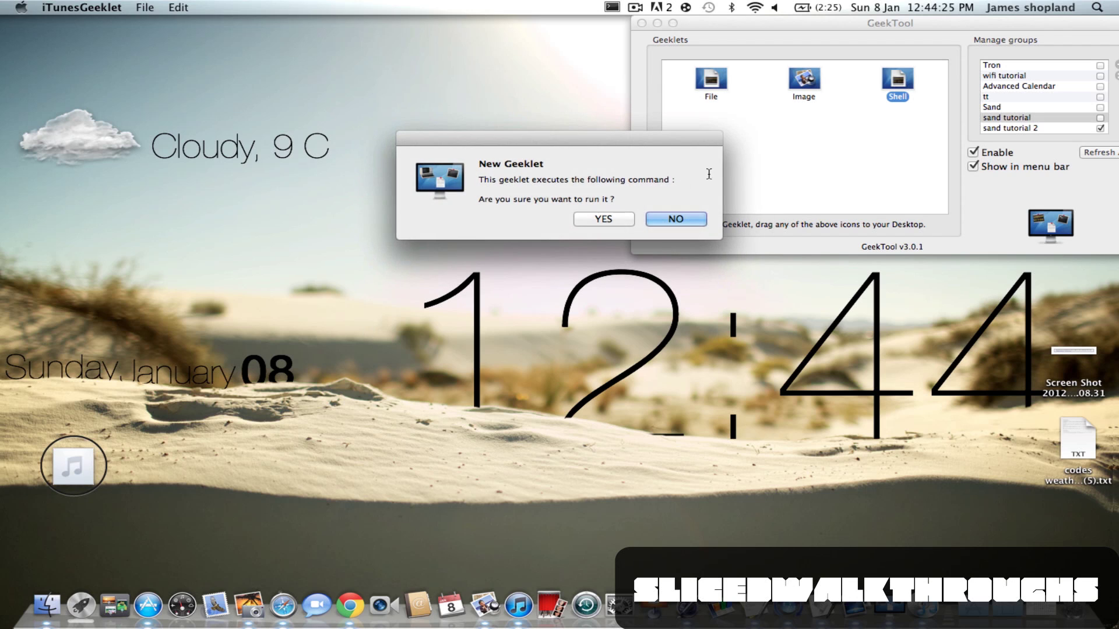
Allow each of the newly installed iTunes geeklets to run its command
left_click(598, 221)
left_click(596, 221)
left_click(596, 221)
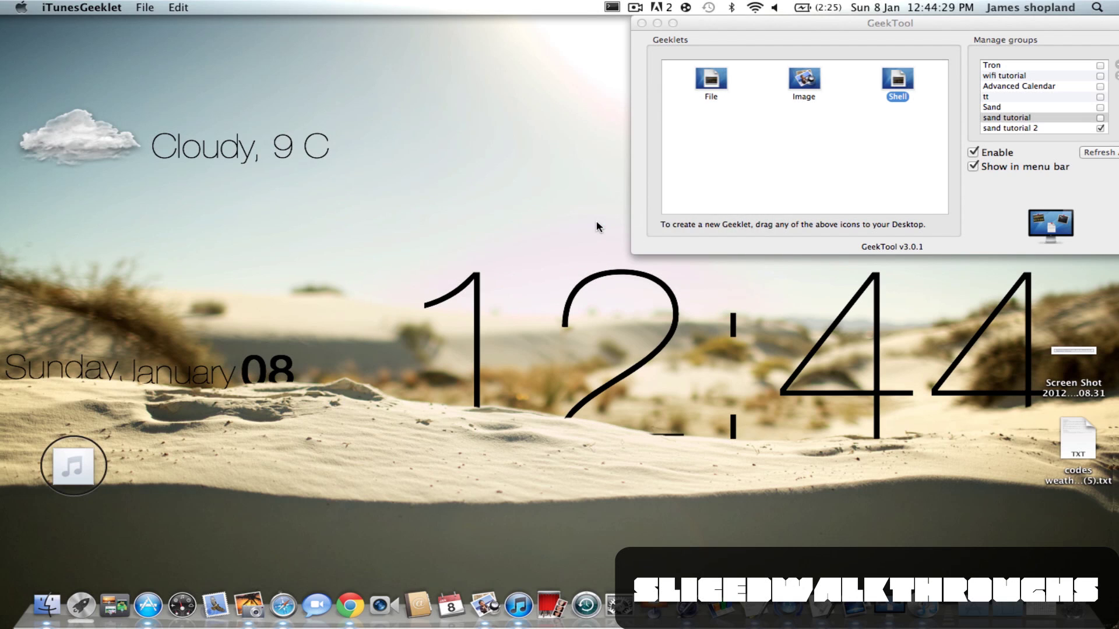
left_click(604, 233)
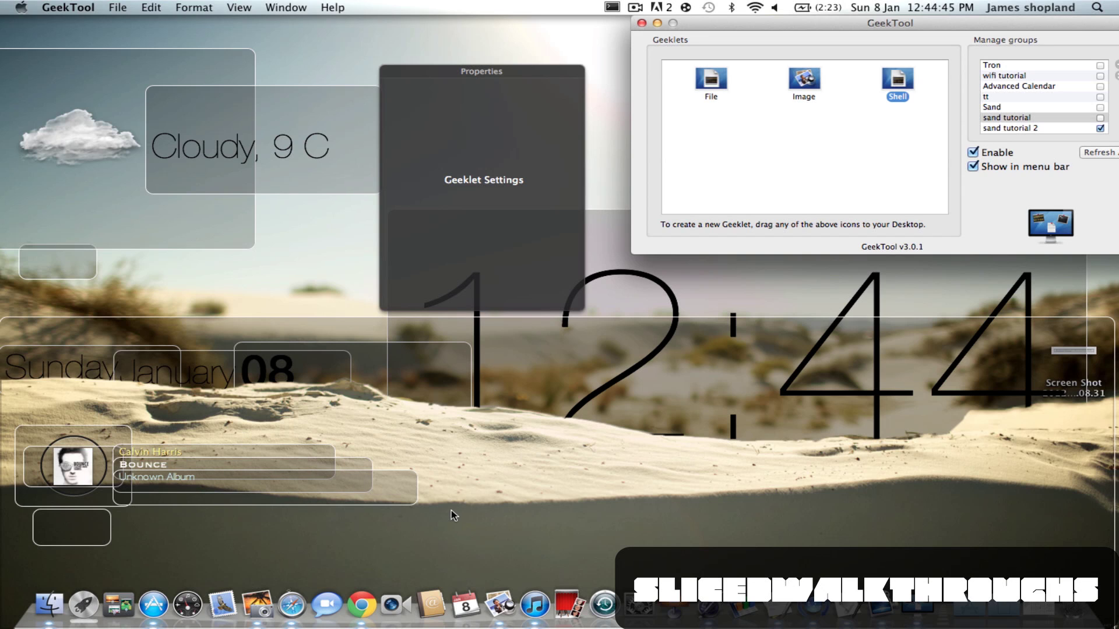
Move the progress ring and artwork down, with the song artist, title (about 152, 735) and album (about 151, 758) geeklets stacked beside them
left_click(499, 30)
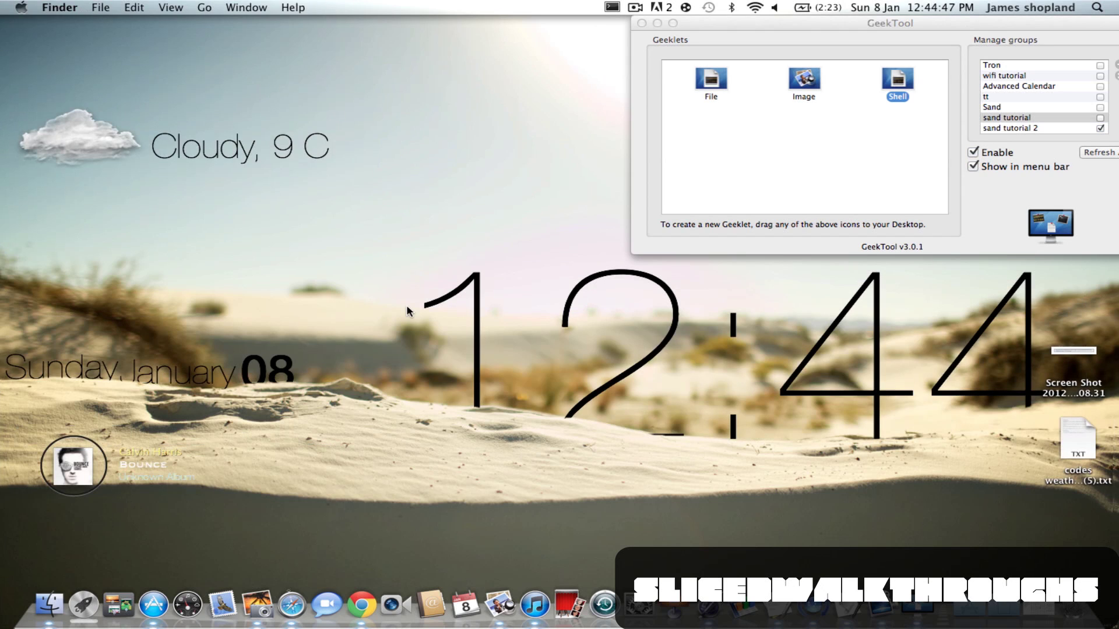
left_click(722, 88)
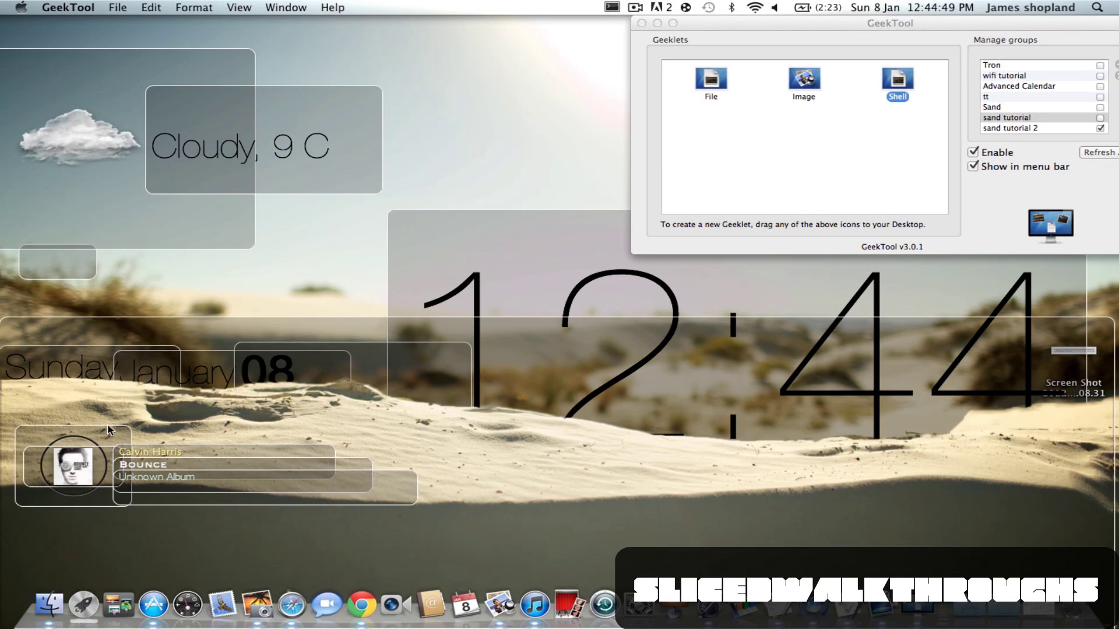
left_click_drag(84, 441, 74, 547)
left_click_drag(177, 457, 178, 513)
left_click_drag(173, 475, 186, 537)
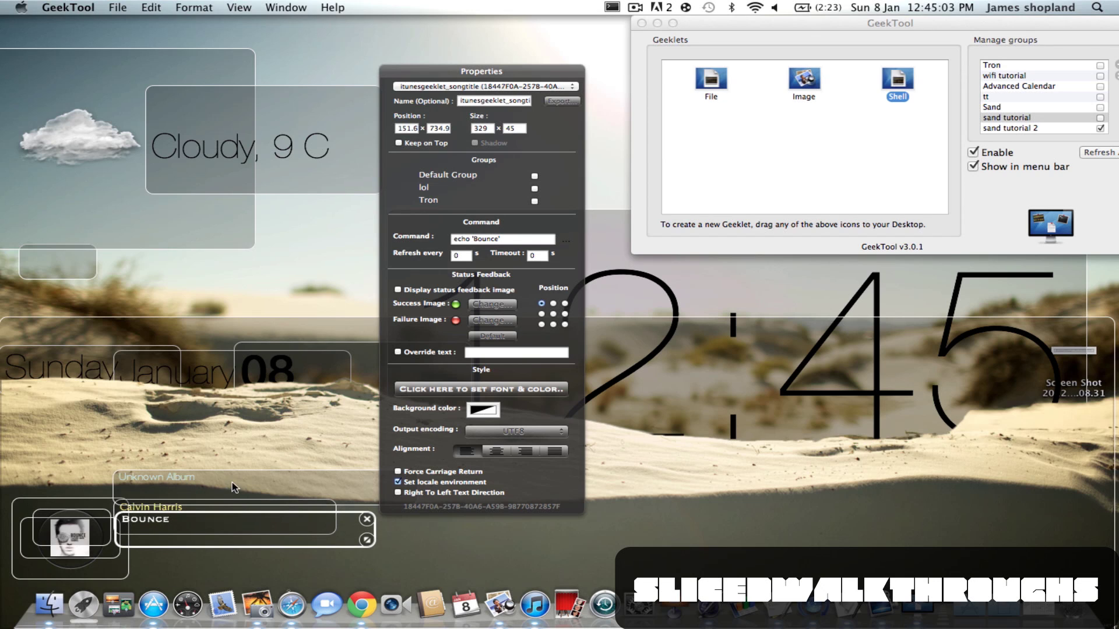
left_click_drag(233, 488, 236, 546)
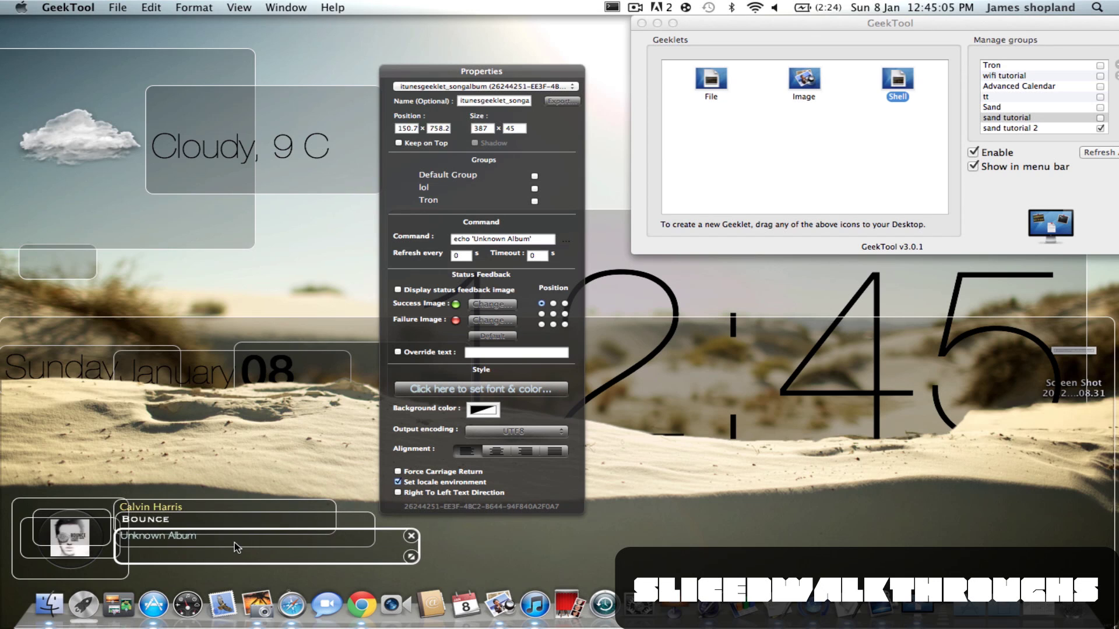
left_click(280, 290)
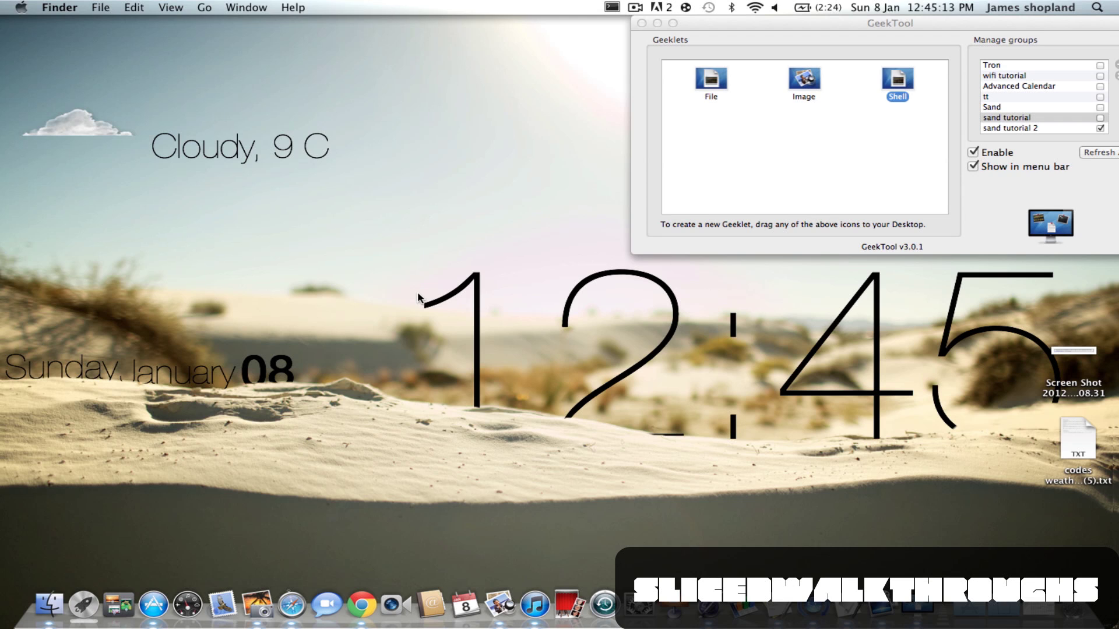
Try to bring back the missing iTunes geeklets by undoing the last two actions in GeekTool
left_click(886, 146)
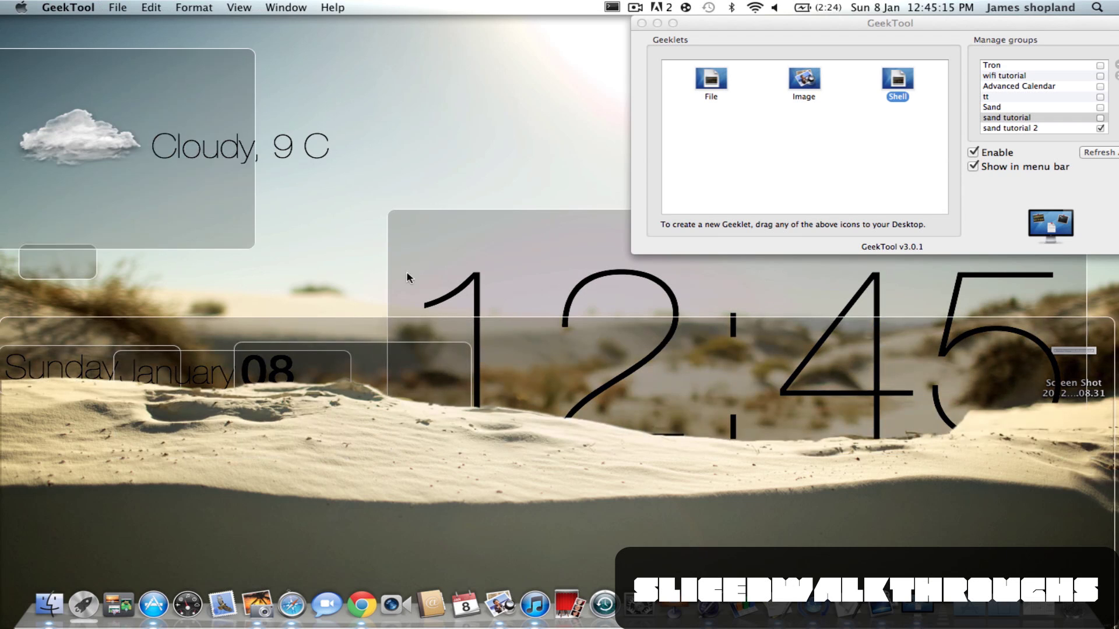
left_click(100, 513)
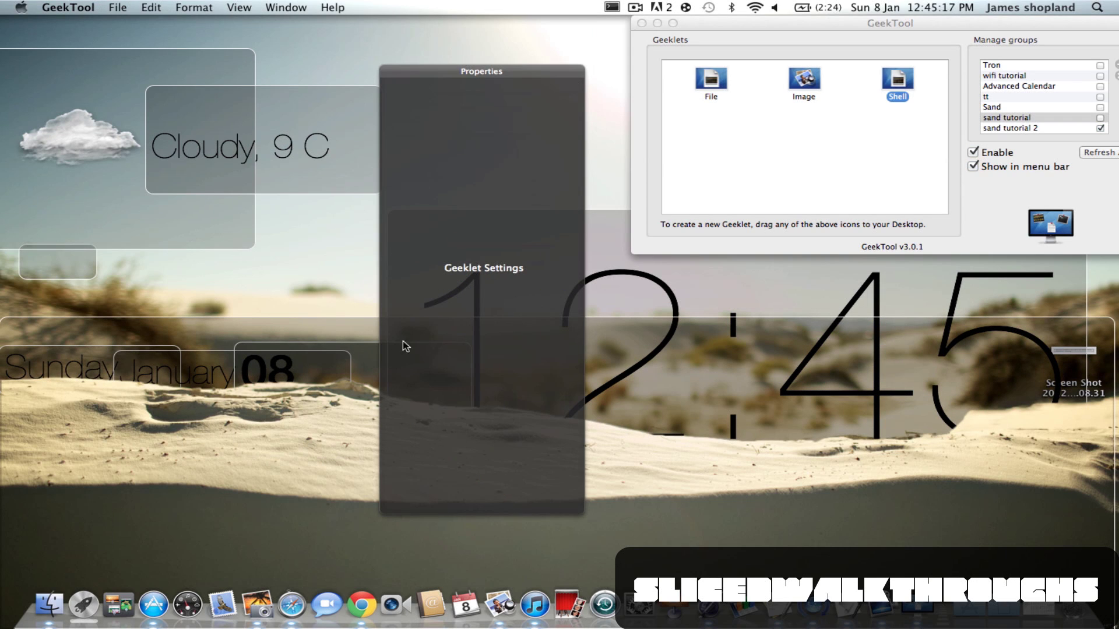
left_click(627, 102)
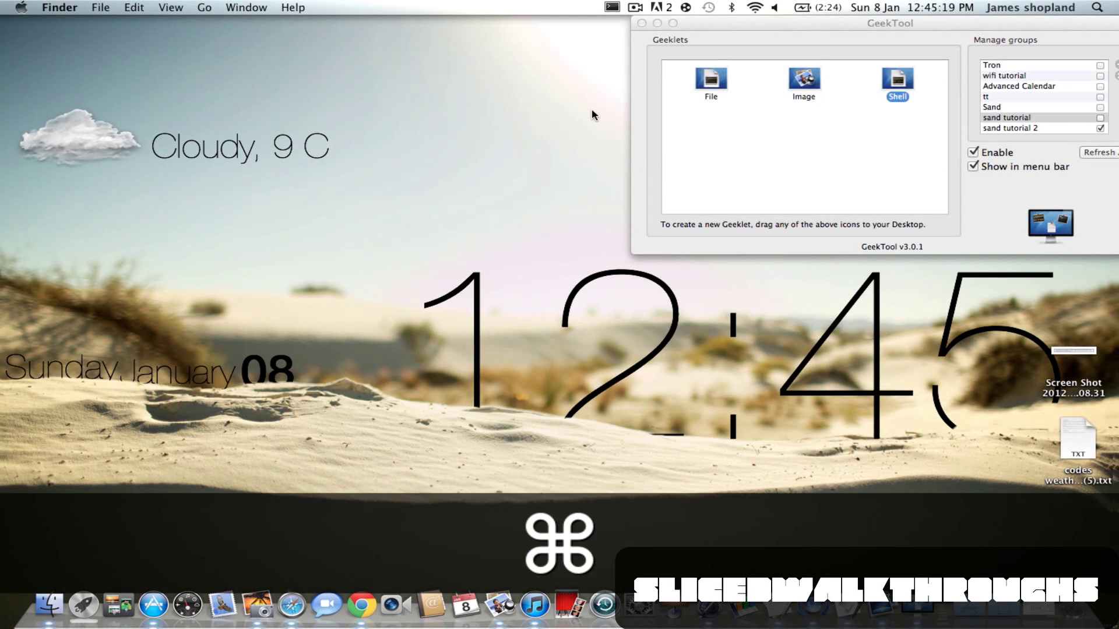
key("super+z")
left_click(838, 171)
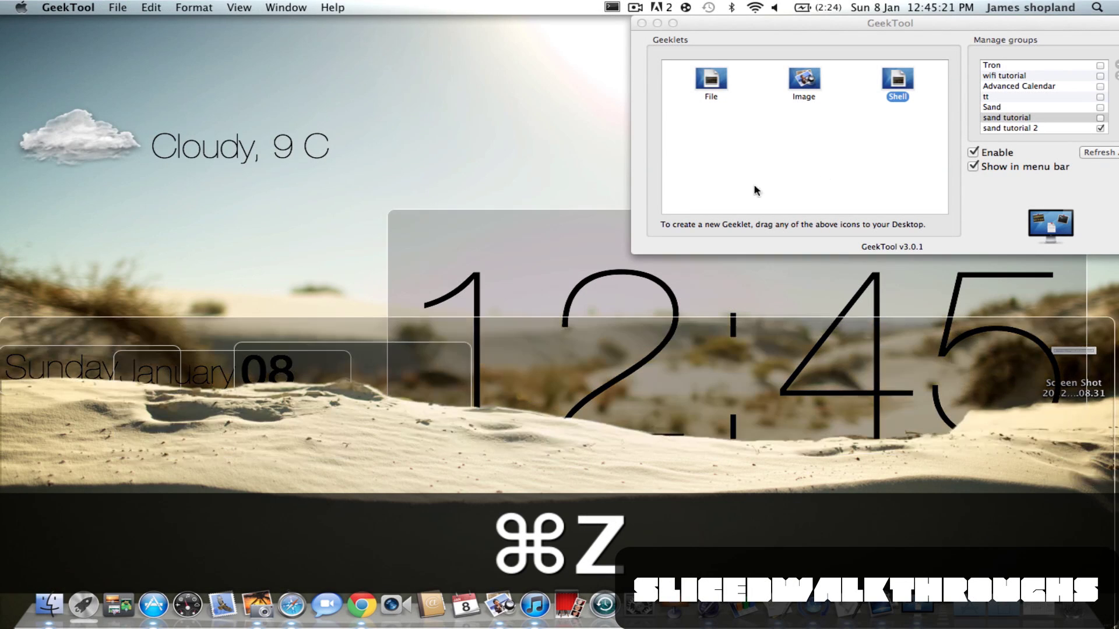
key("super+z")
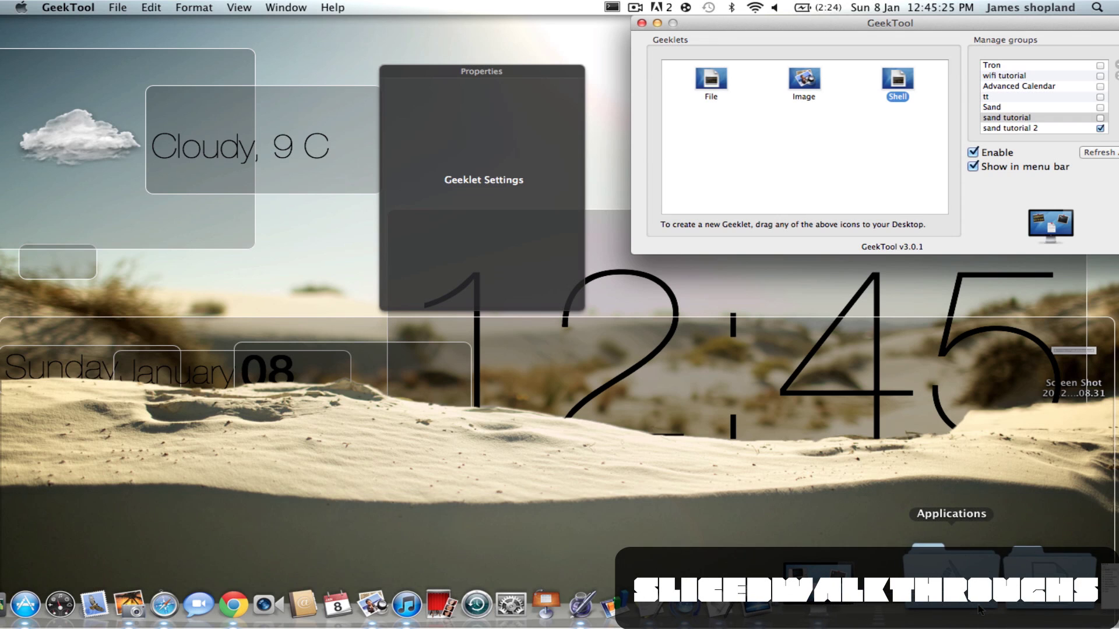
Open iTunesGeeklet from the Applications folder again and uninstall the iTunes geeklets
left_click(949, 605)
scroll(804, 313, "down", 5)
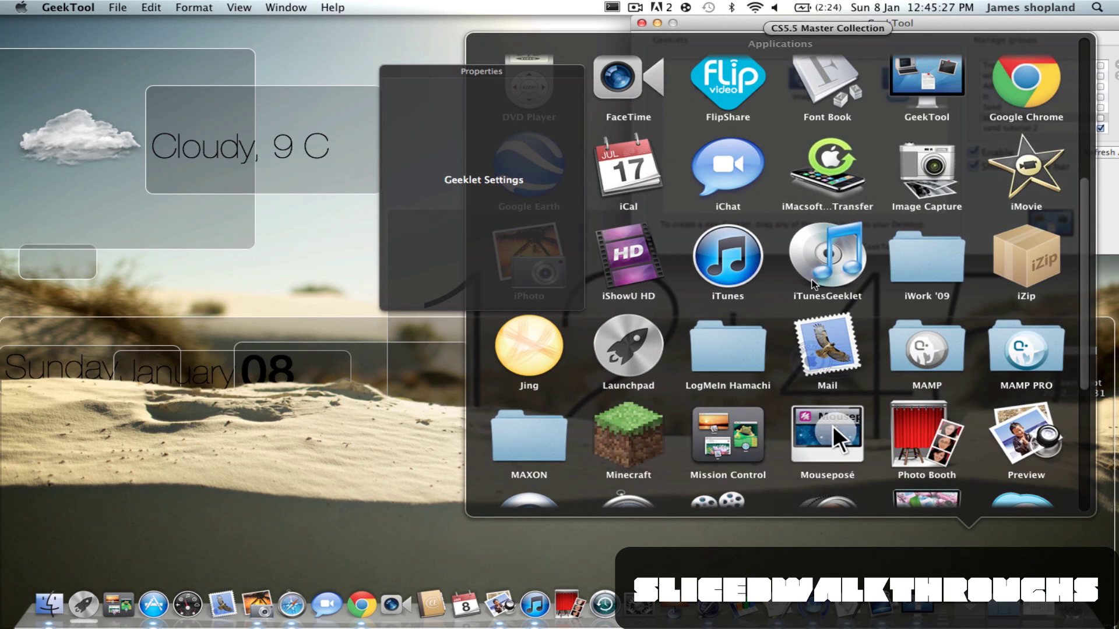
left_click(847, 257)
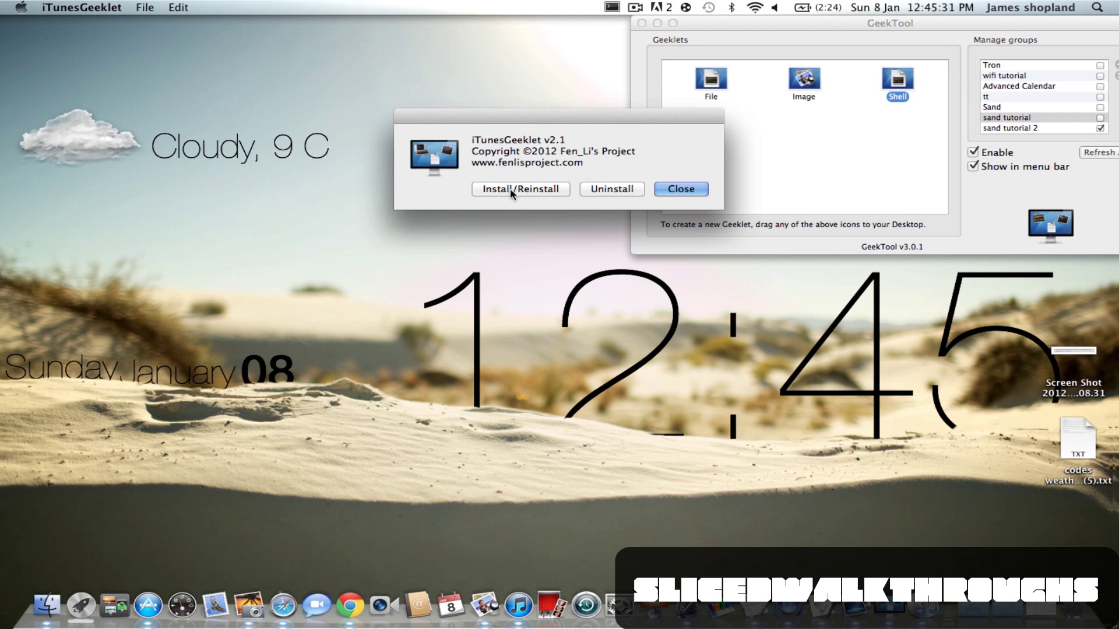
left_click(510, 190)
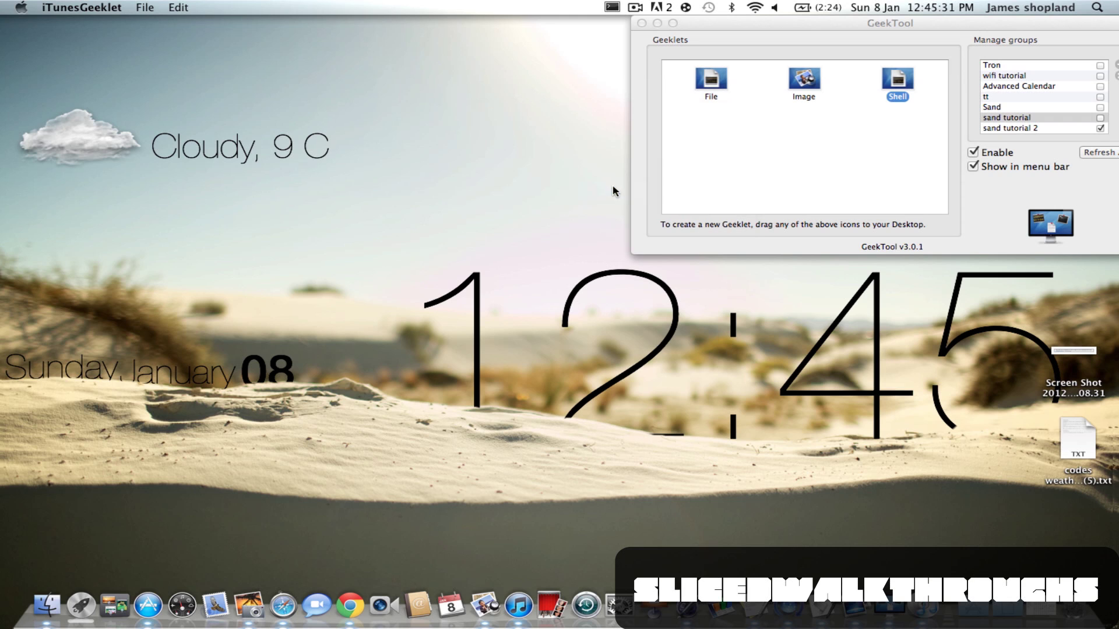
Open iTunesGeeklet from the Applications folder again and reinstall the iTunes geeklets with the CircleBar theme
left_click(968, 600)
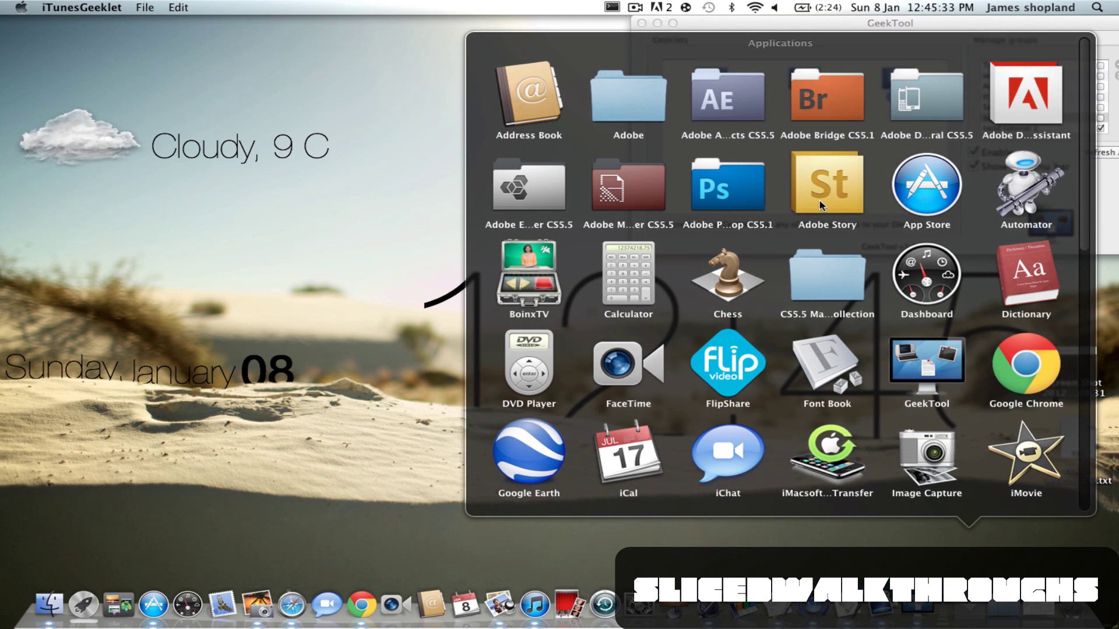
scroll(810, 348, "down", 5)
left_click(821, 375)
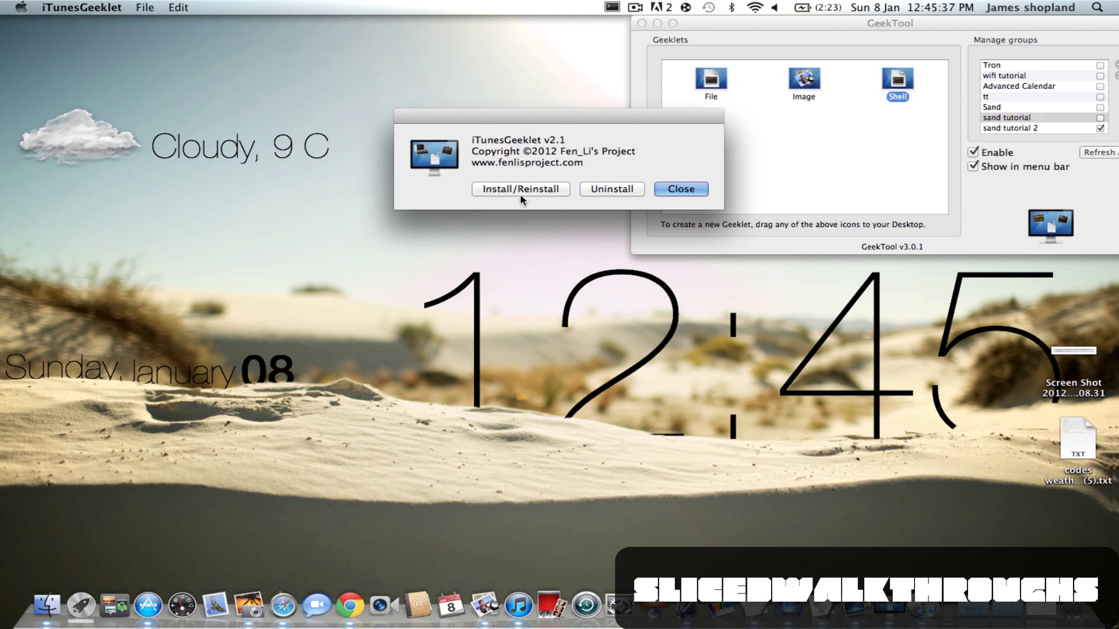
left_click(520, 192)
left_click(529, 199)
left_click(527, 187)
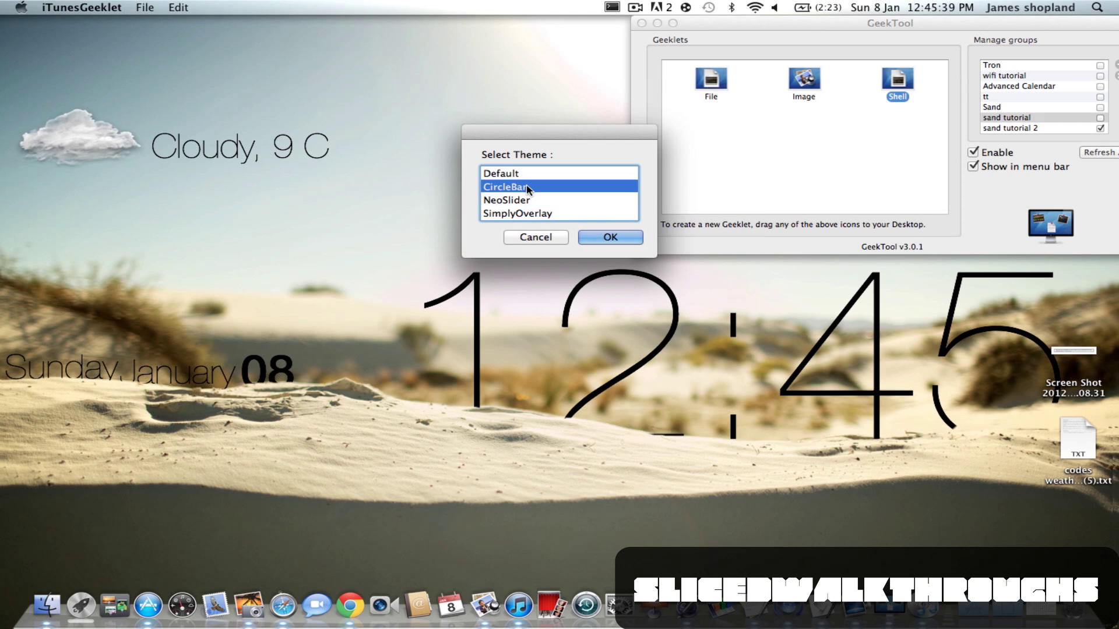
left_click(632, 236)
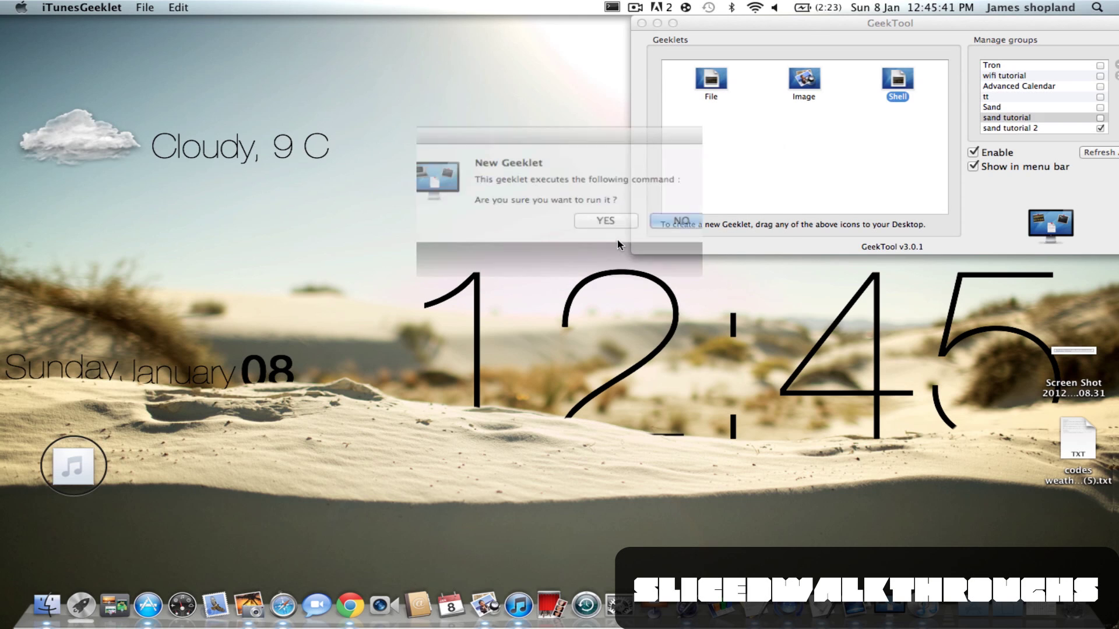
Allow each of the reinstalled iTunes geeklets to run its command
left_click(618, 221)
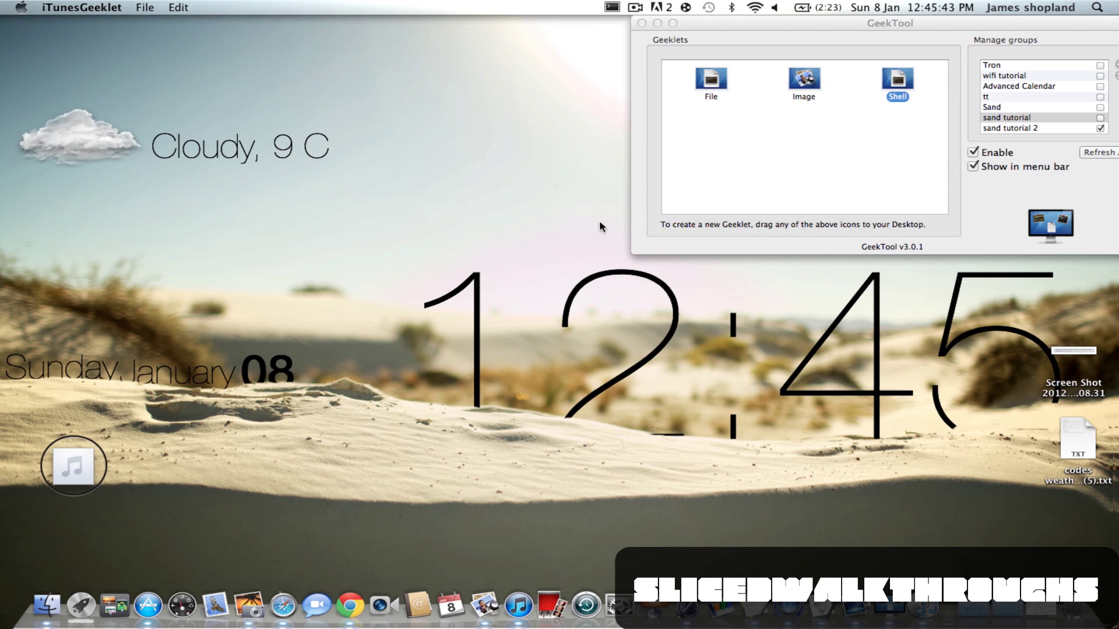
key("Return")
key("Return")
key("Return")
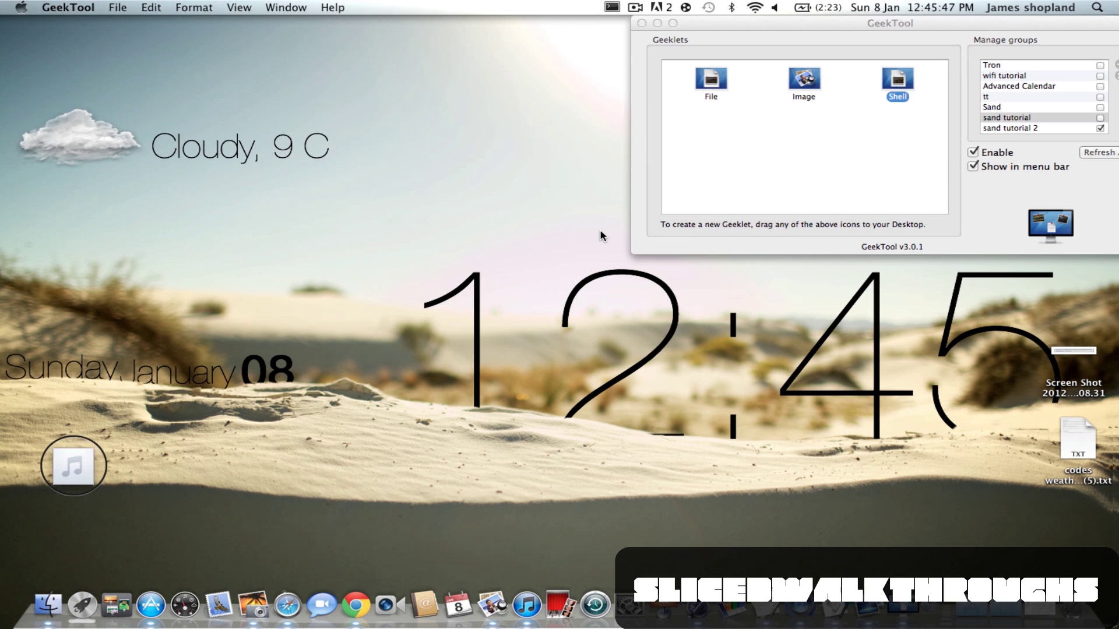
left_click(321, 378)
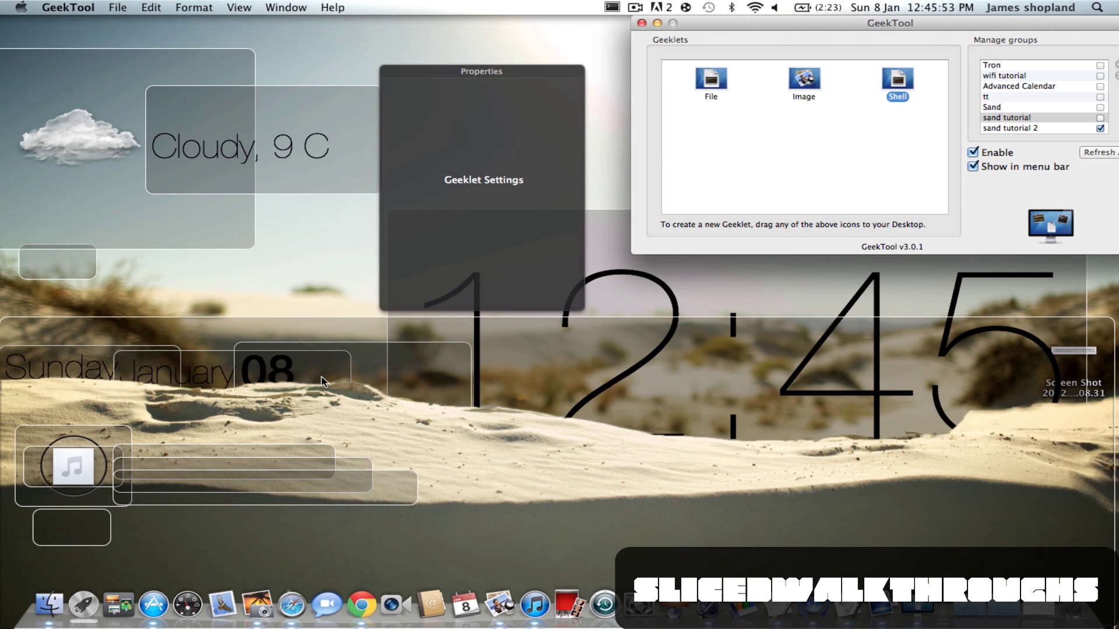
left_click(316, 256)
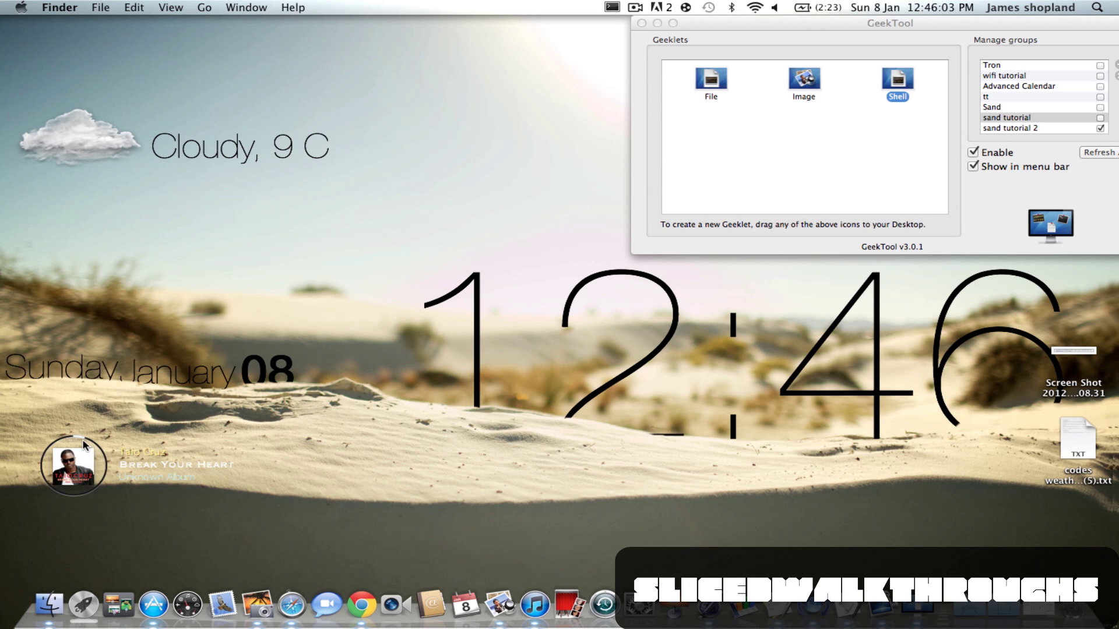
Switch to GeekTool and move the album artwork (about 33, 728), progress ring and song text geeklets down onto the dark sand area
left_click(911, 612)
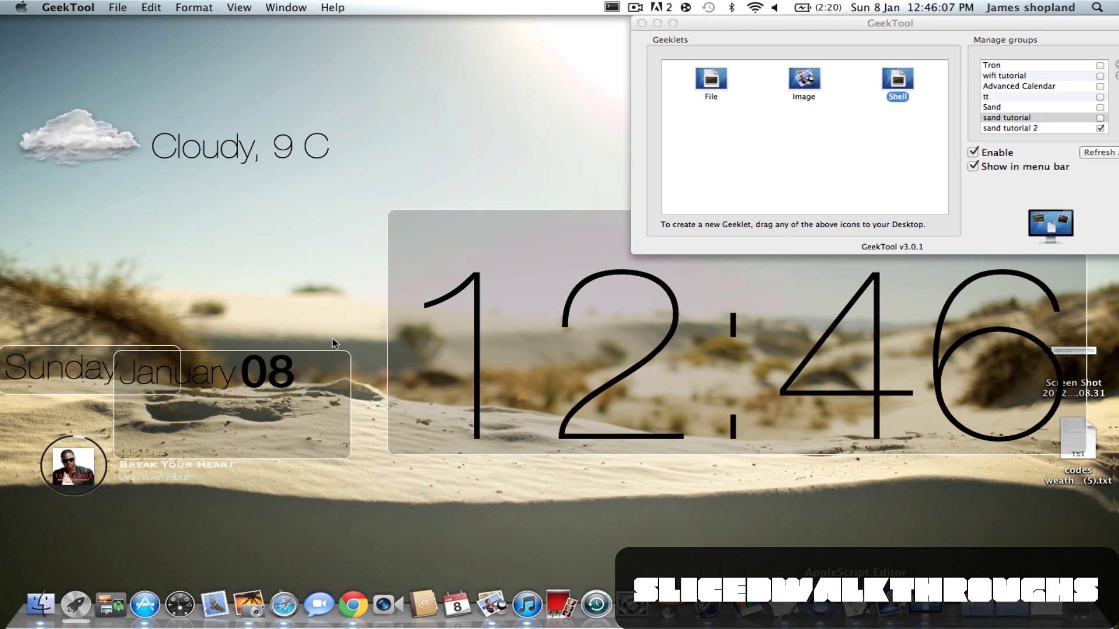
left_click_drag(95, 450, 99, 522)
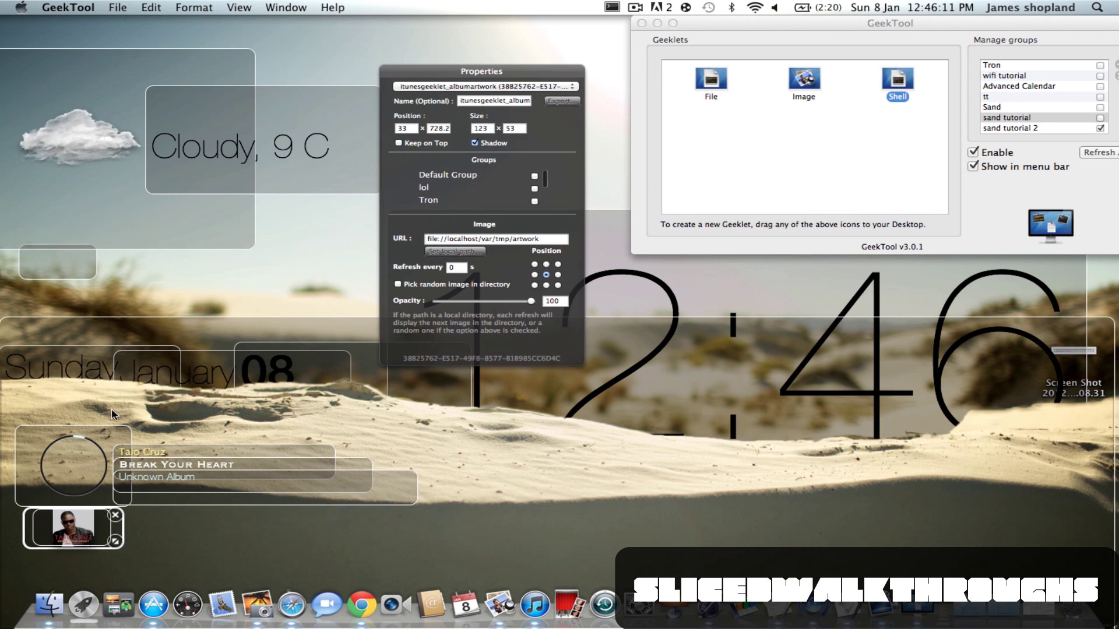
left_click_drag(106, 429, 109, 494)
left_click_drag(190, 450, 229, 542)
left_click(246, 485)
left_click(296, 277)
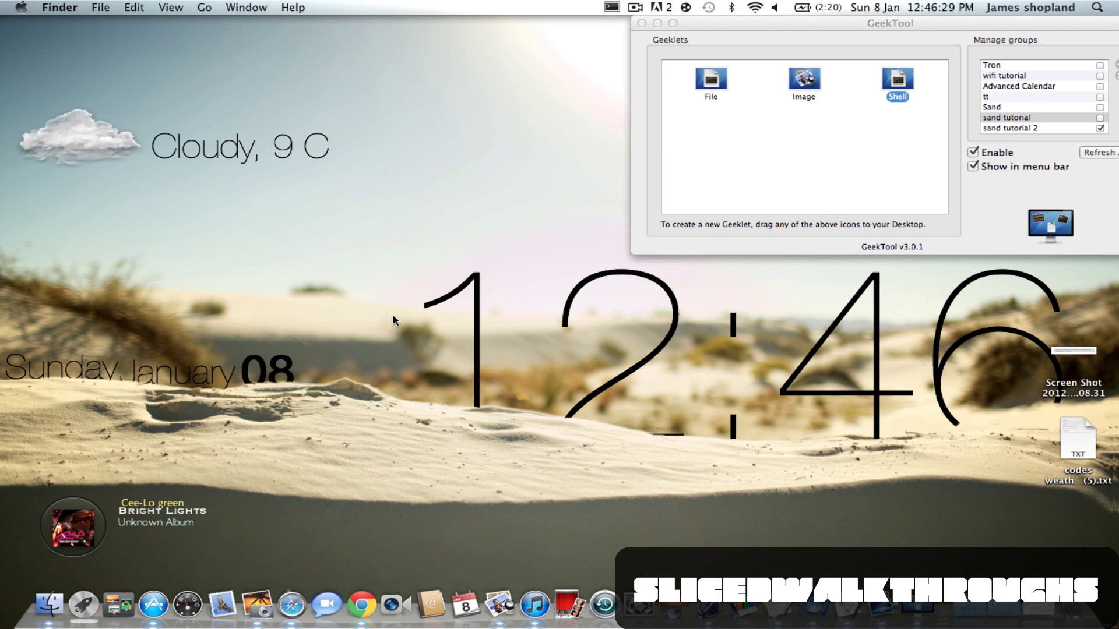
key("super")
key("super")
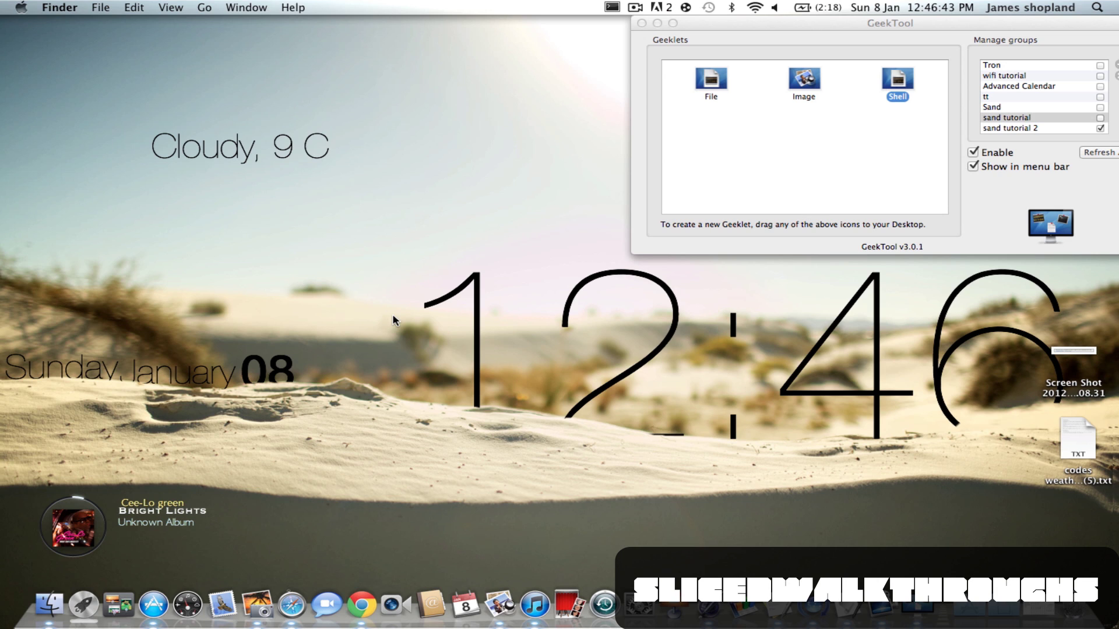
key("super")
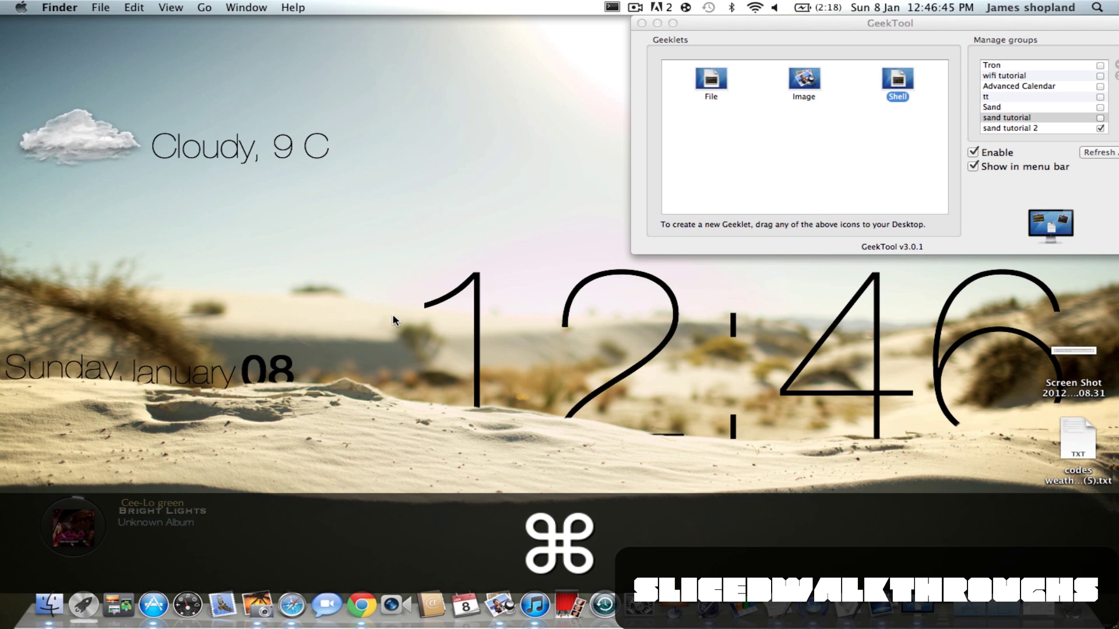